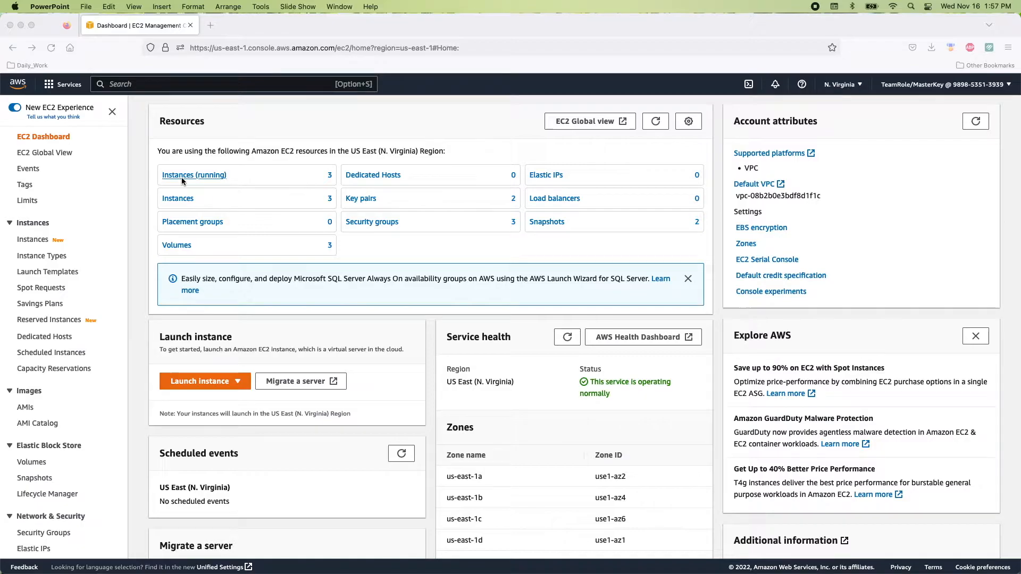
# Open the list of running EC2 instances, refresh it and remove the running-state filter to list all instances.
pyautogui.click(181, 179)
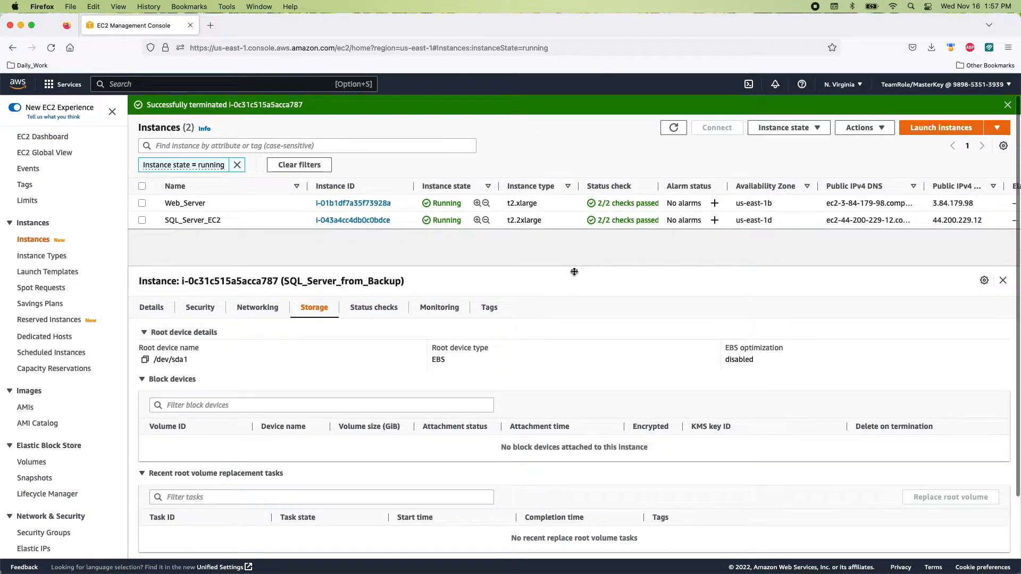
pyautogui.moveTo(574, 272); pyautogui.dragTo(574, 336)
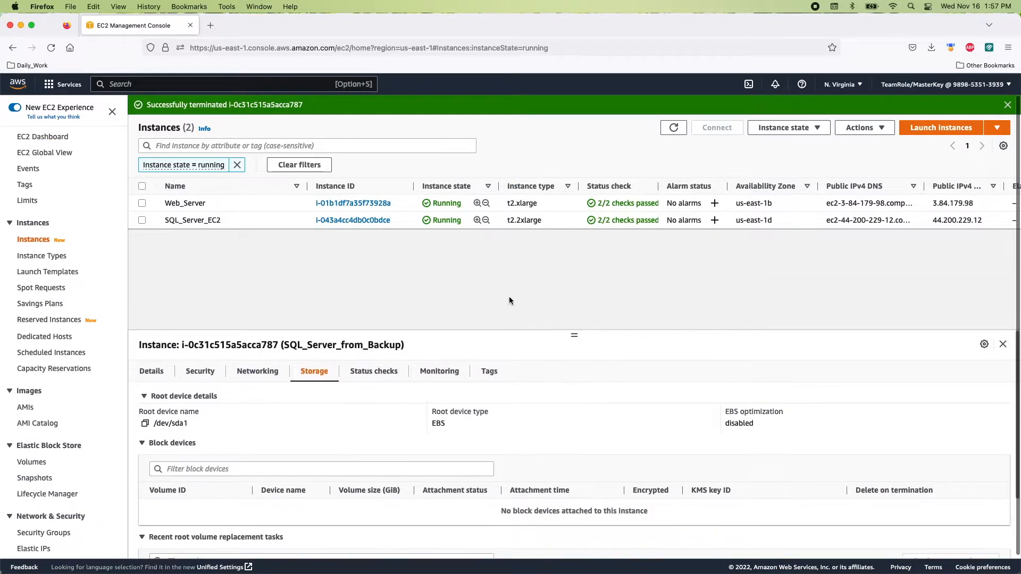
pyautogui.click(674, 128)
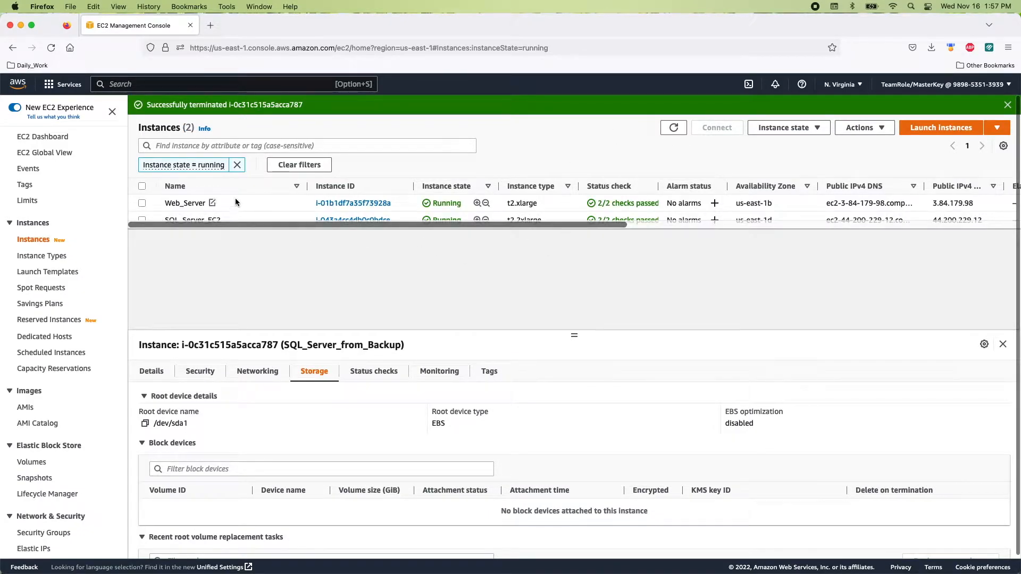
pyautogui.click(237, 165)
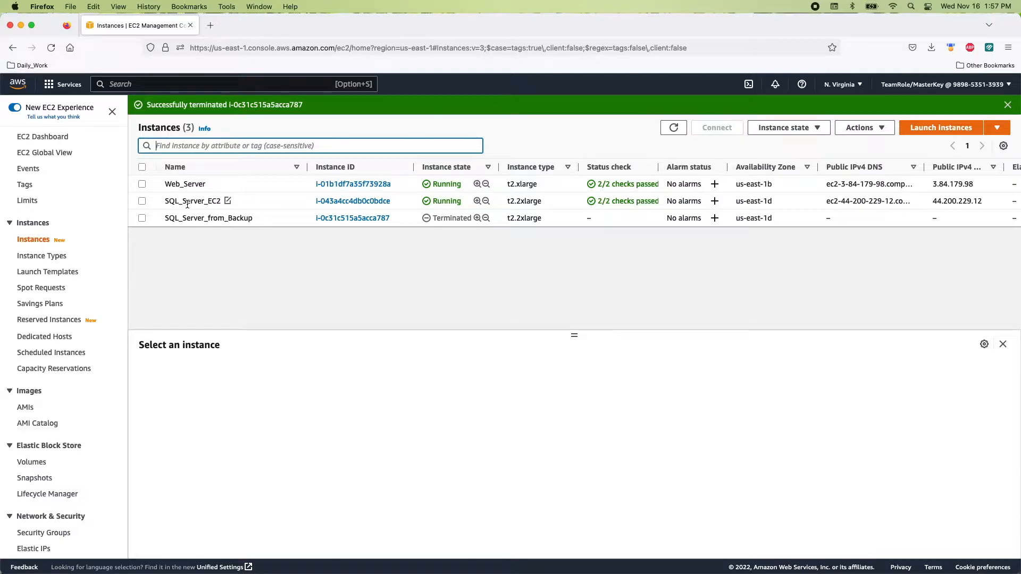
# Examine the block devices attached to the SQL_Server_EC2 instance, checking the device names of its volumes.
pyautogui.click(171, 201)
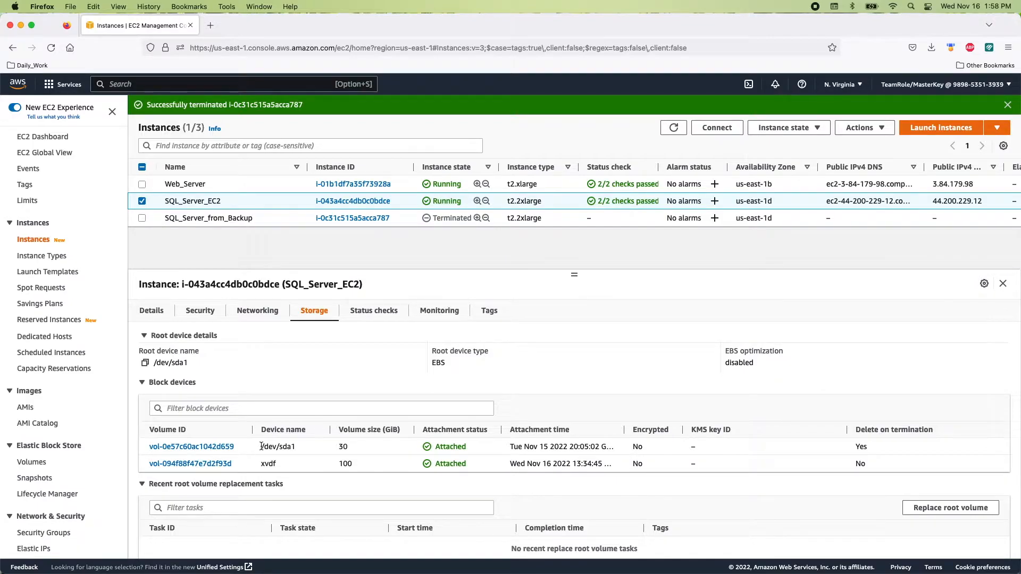
pyautogui.moveTo(261, 446); pyautogui.dragTo(298, 448)
pyautogui.moveTo(262, 464); pyautogui.dragTo(284, 468)
pyautogui.click(257, 464)
pyautogui.moveTo(295, 446); pyautogui.dragTo(255, 448)
# Select only the Web_Server instance and view its storage details.
pyautogui.click(142, 201)
pyautogui.click(142, 184)
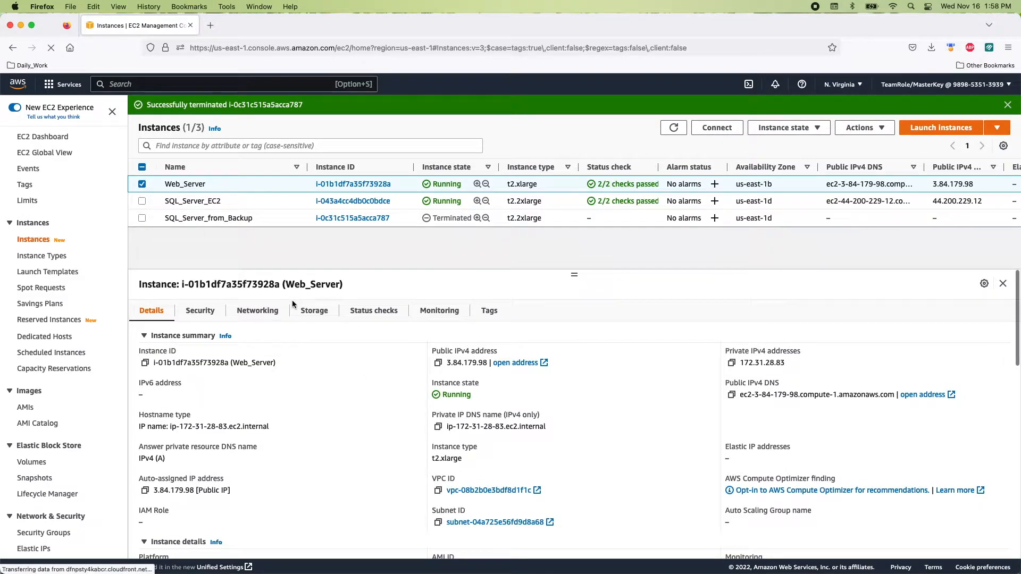
pyautogui.click(308, 314)
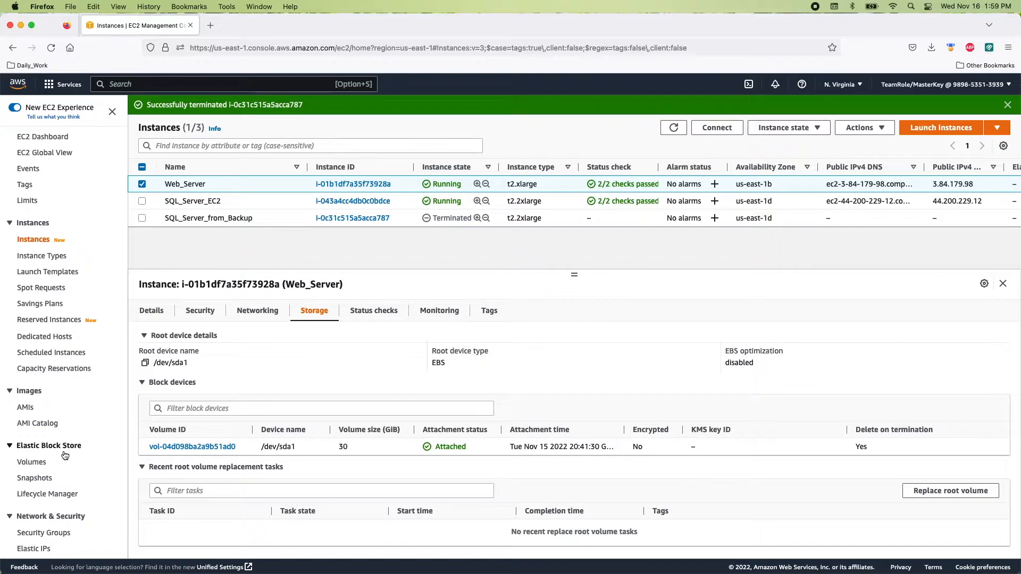
# Open the list of EBS volumes and look through its columns as far as the encryption status.
pyautogui.click(31, 462)
pyautogui.hscroll(3, 418, 205)
pyautogui.hscroll(-3, 418, 206)
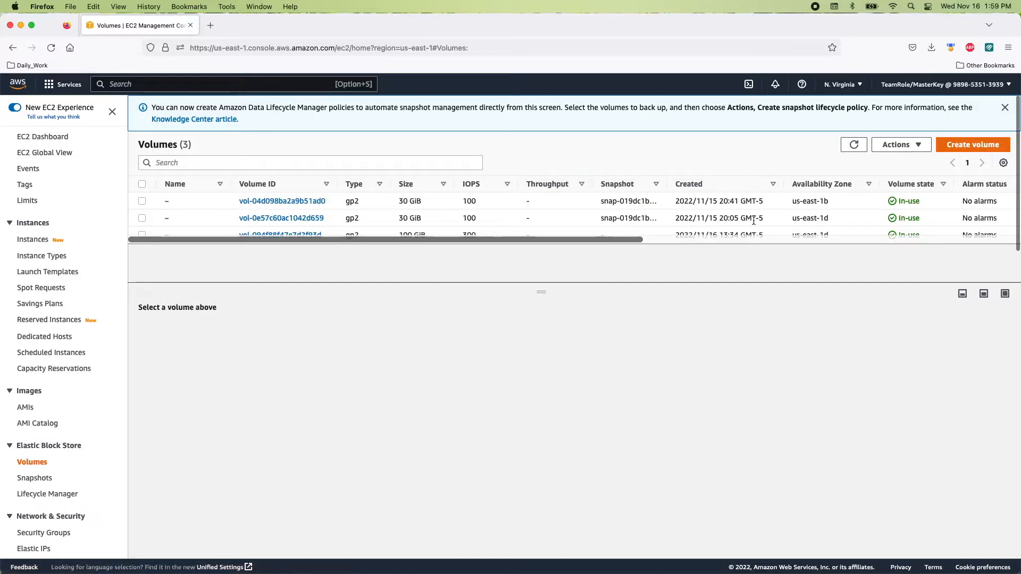
pyautogui.hscroll(5, 752, 219)
pyautogui.hscroll(5, 752, 219)
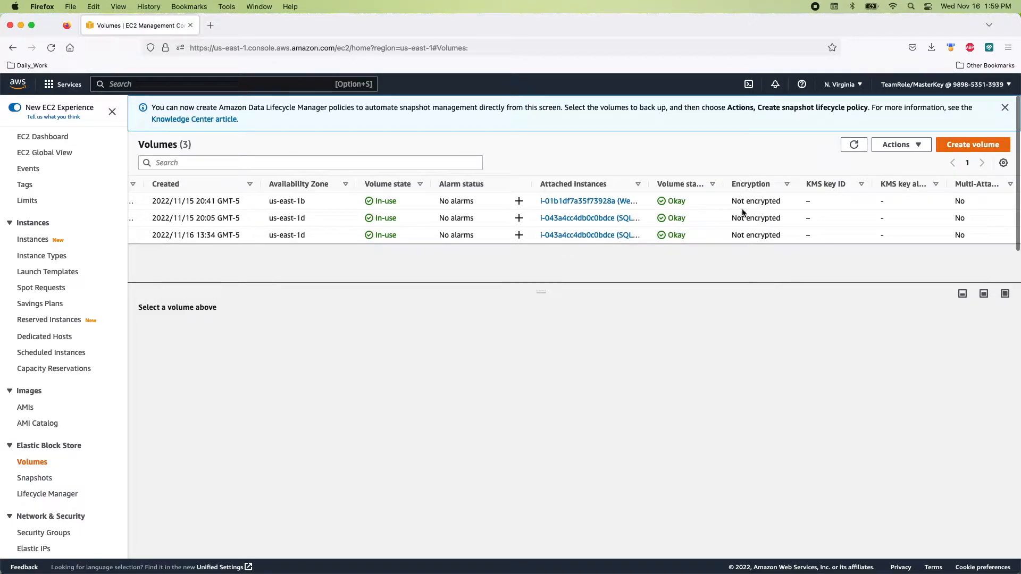
# Check the encryption status of the volume attached to Web_Server, both in the list and in its details.
pyautogui.moveTo(733, 201); pyautogui.dragTo(780, 203)
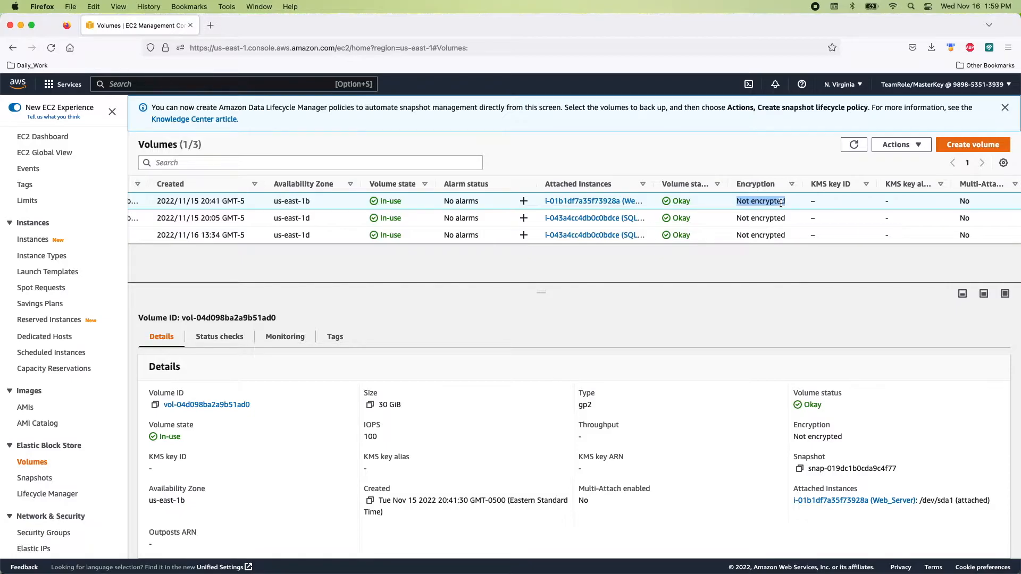
pyautogui.hscroll(-10, 431, 229)
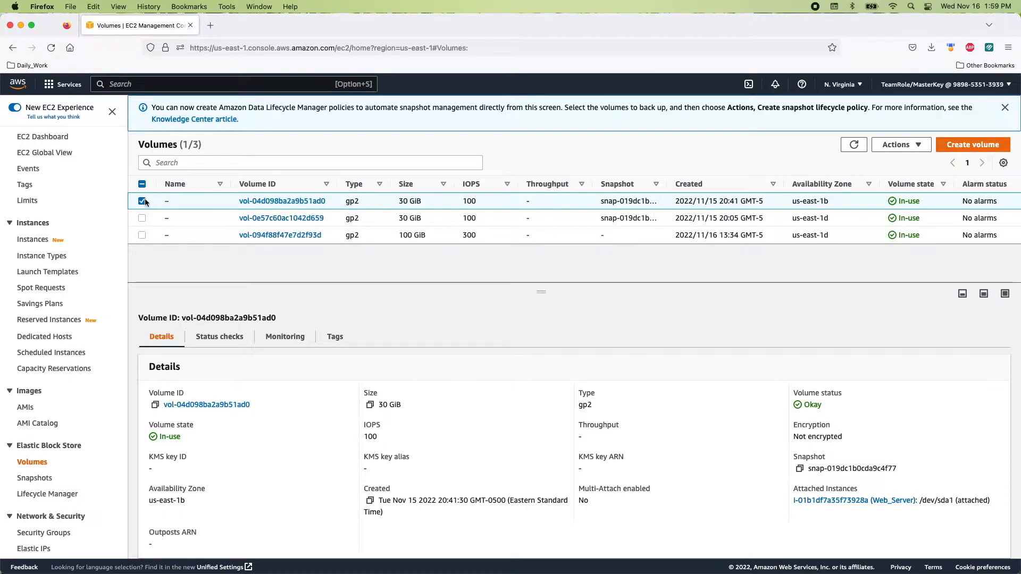
pyautogui.click(163, 338)
pyautogui.moveTo(845, 436); pyautogui.dragTo(793, 425)
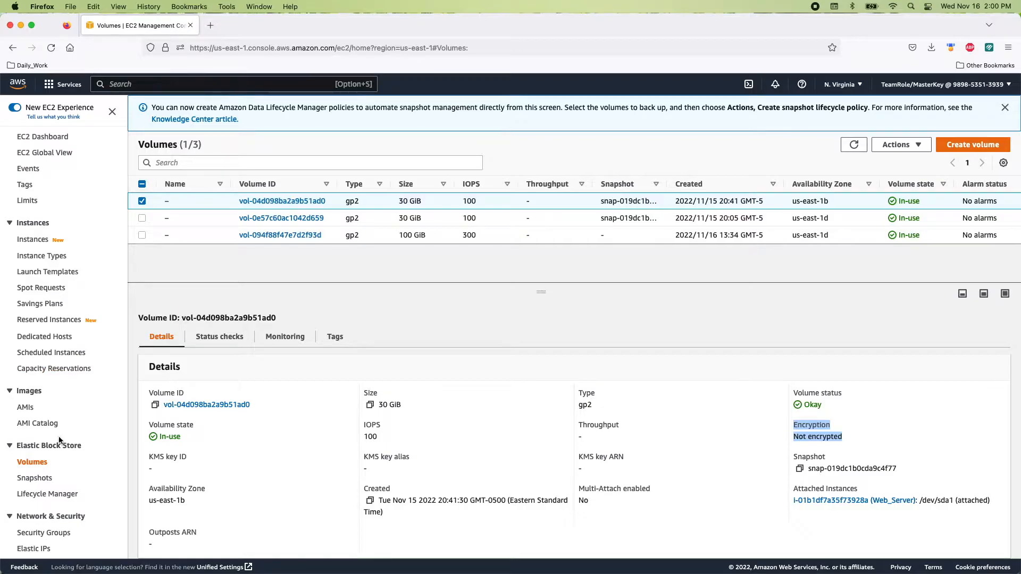
# Open the EBS snapshots list and check the encryption status of the first snapshot in its details.
pyautogui.click(38, 478)
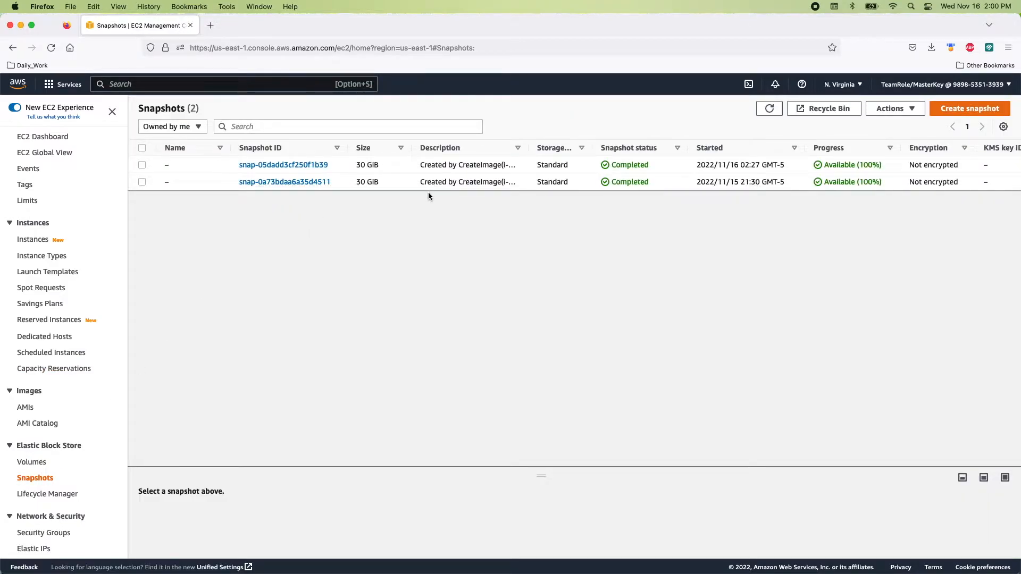
pyautogui.moveTo(907, 165); pyautogui.dragTo(957, 166)
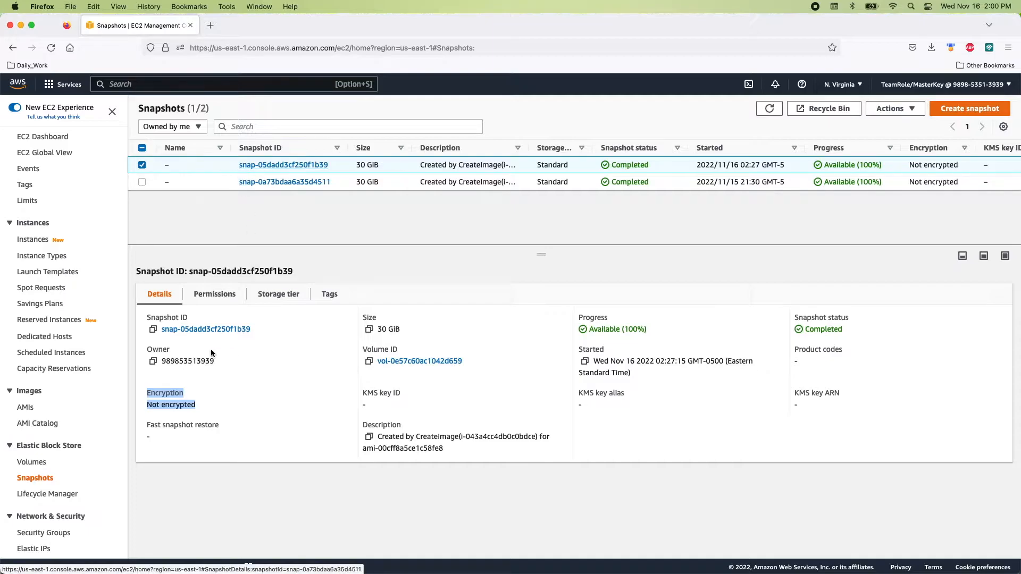
pyautogui.doubleClick(149, 393)
pyautogui.click(200, 407)
pyautogui.moveTo(201, 407); pyautogui.dragTo(148, 394)
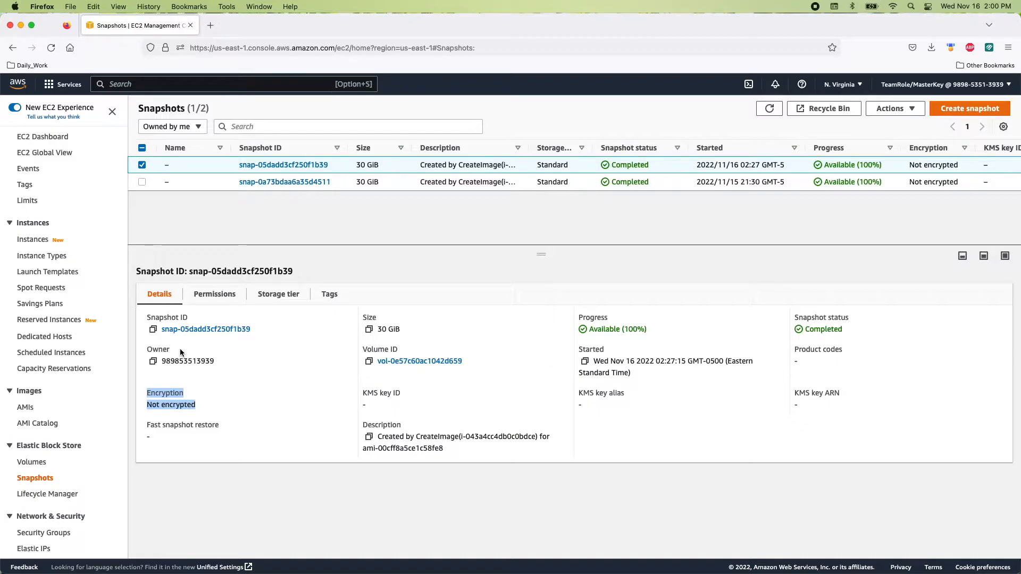
# Return to the list of EBS volumes and dismiss the Data Lifecycle Manager notice.
pyautogui.click(27, 462)
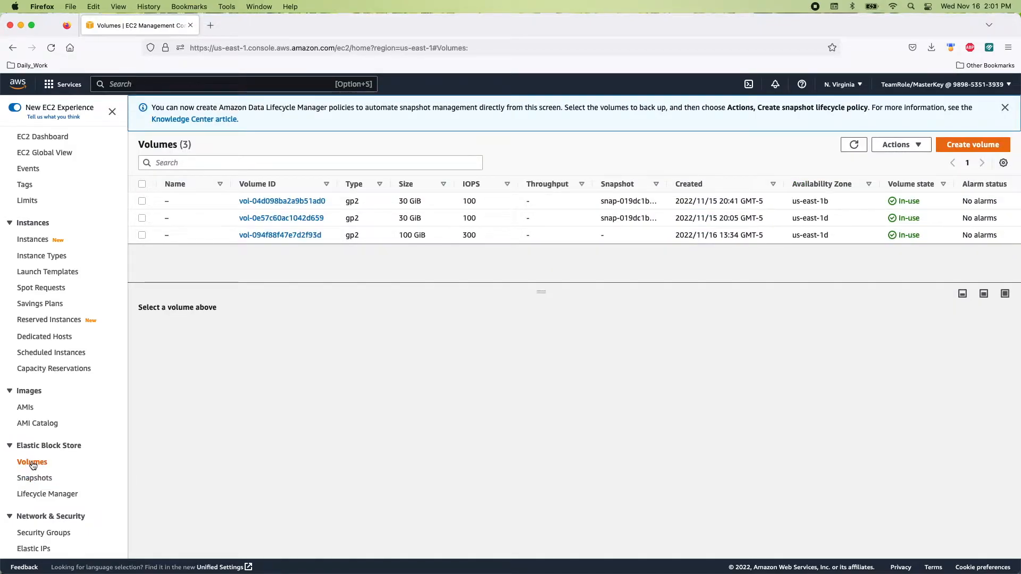
pyautogui.click(1005, 107)
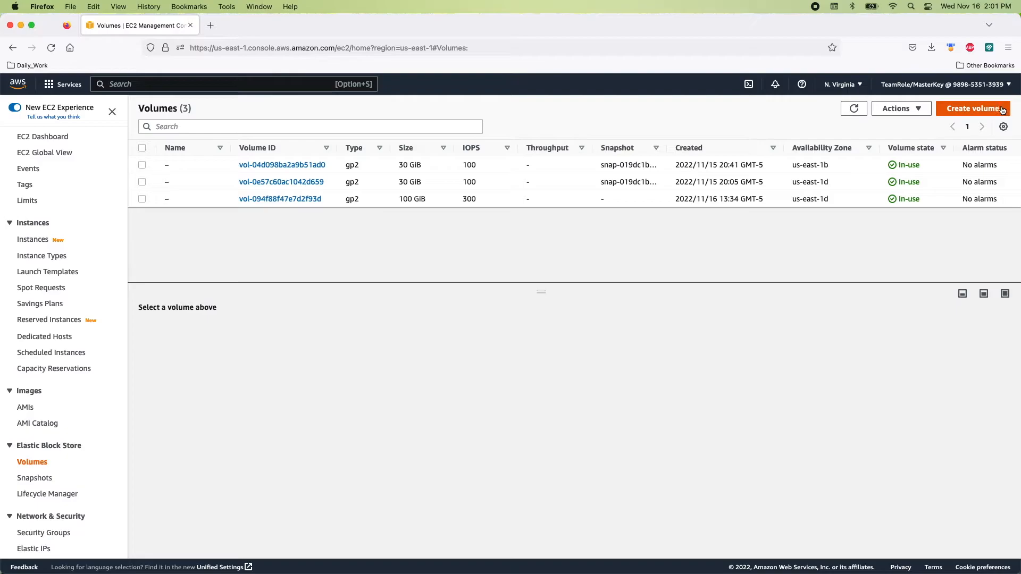
pyautogui.click(963, 111)
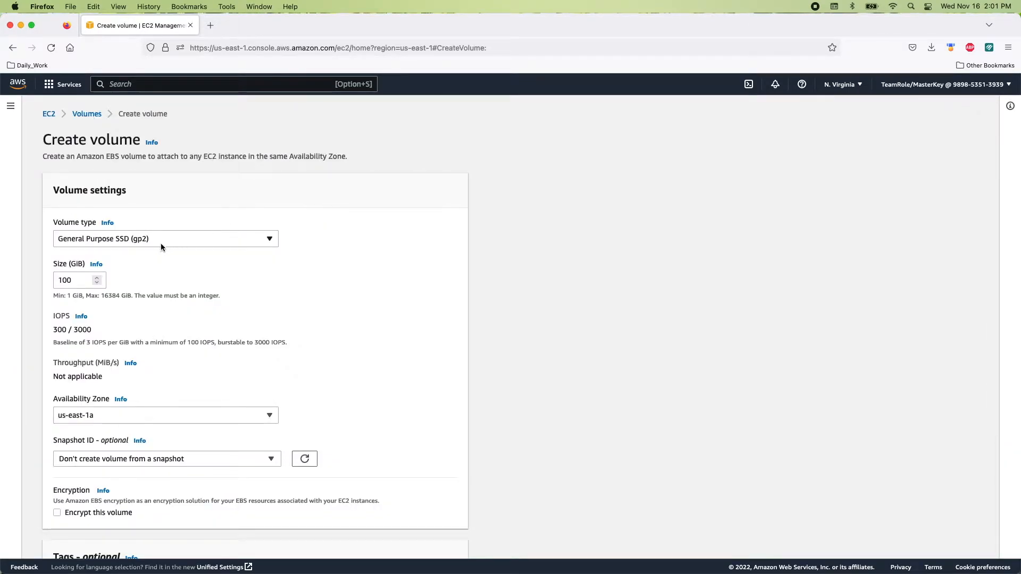
pyautogui.click(190, 239)
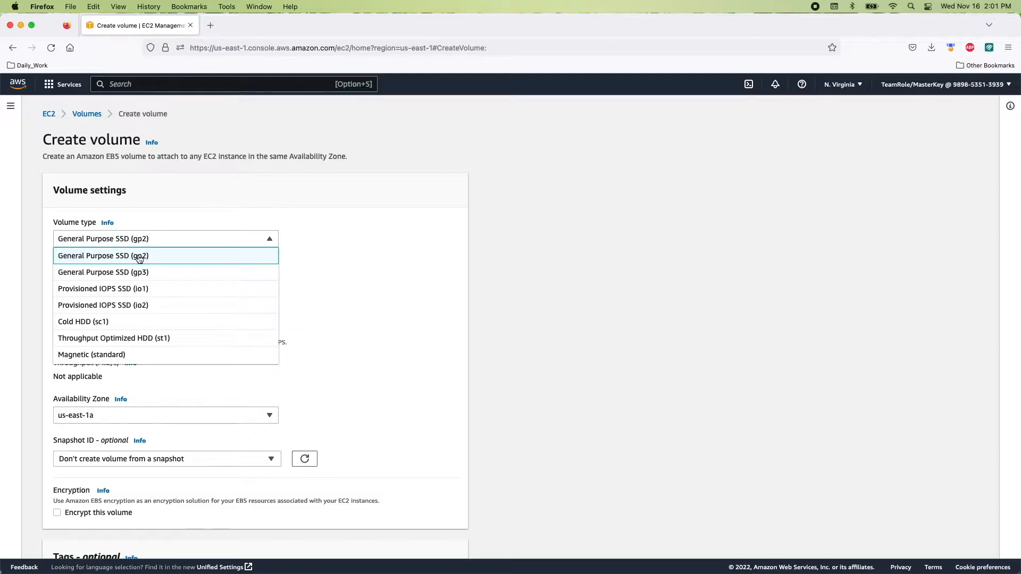
pyautogui.click(139, 257)
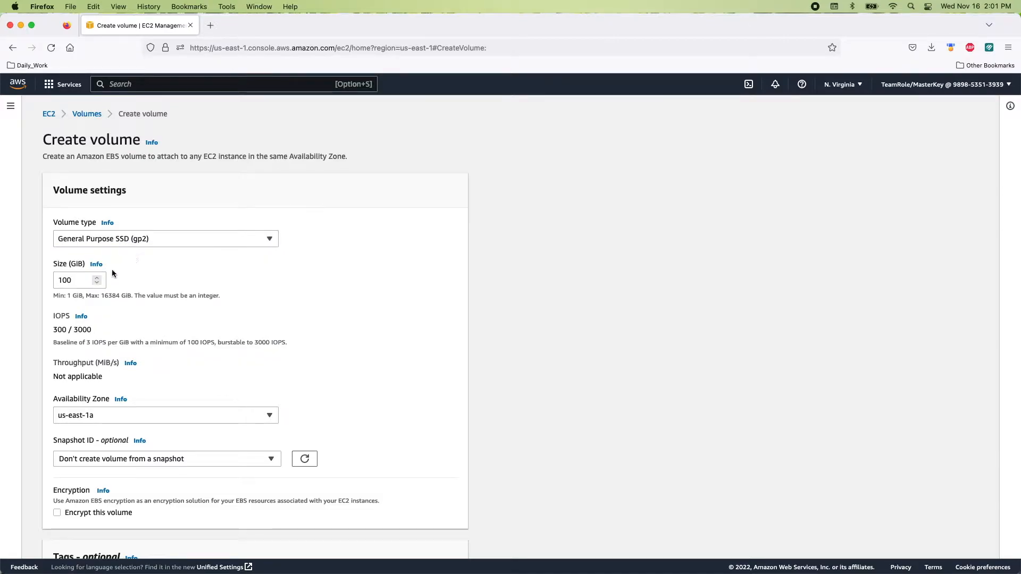
pyautogui.moveTo(81, 279); pyautogui.dragTo(16, 280)
pyautogui.write('30')
pyautogui.scroll(-3, 94, 297)
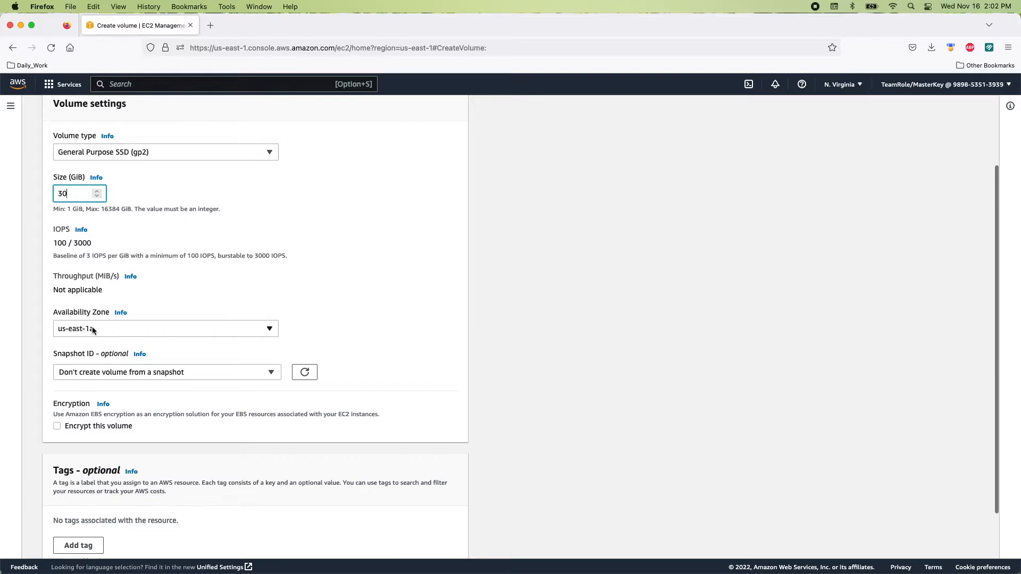
pyautogui.click(68, 329)
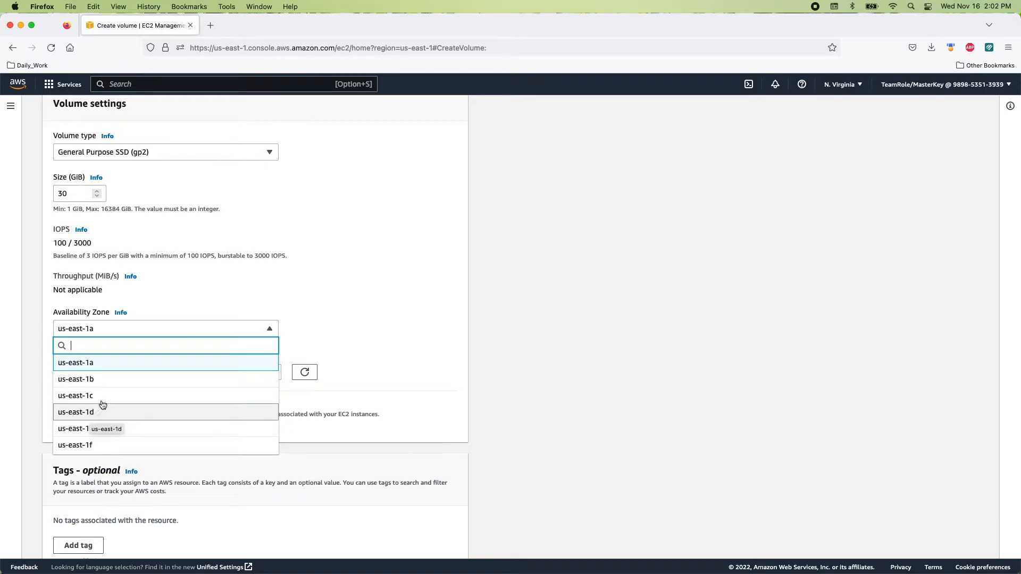
pyautogui.scroll(3, 138, 380)
pyautogui.click(90, 115)
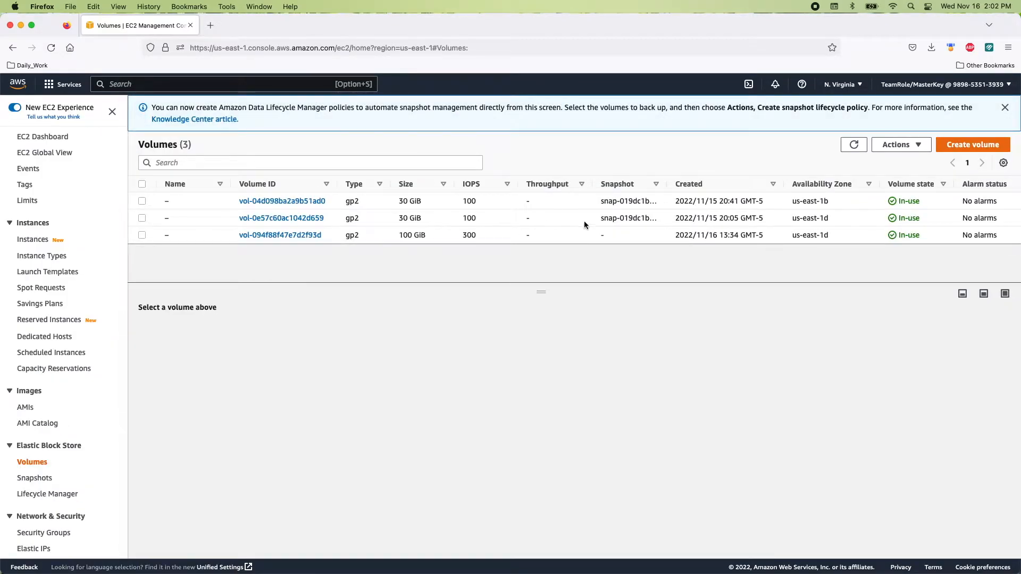
# Check the availability zones of the existing volumes in the list.
pyautogui.hscroll(3, 774, 226)
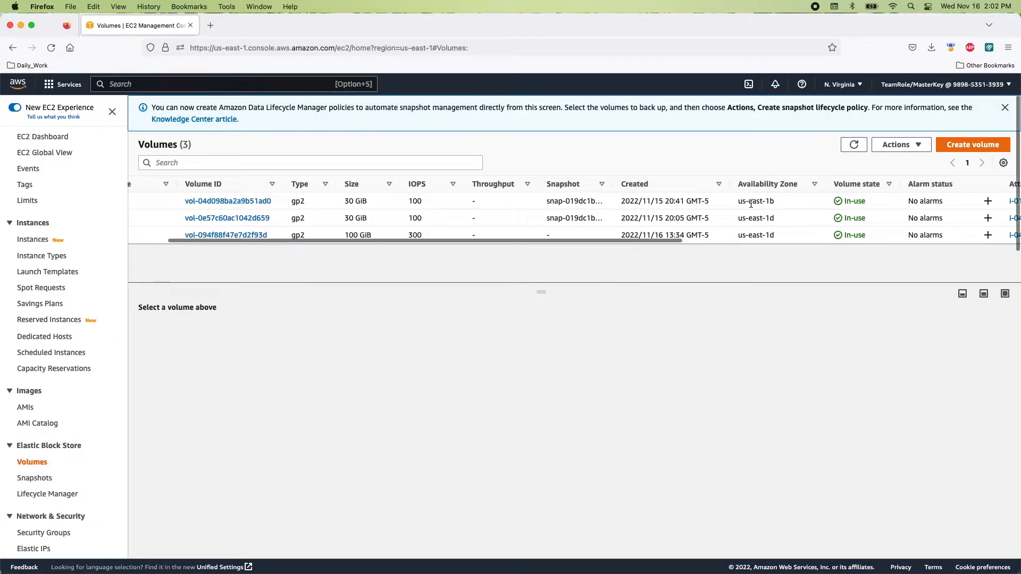
pyautogui.moveTo(734, 201); pyautogui.dragTo(785, 237)
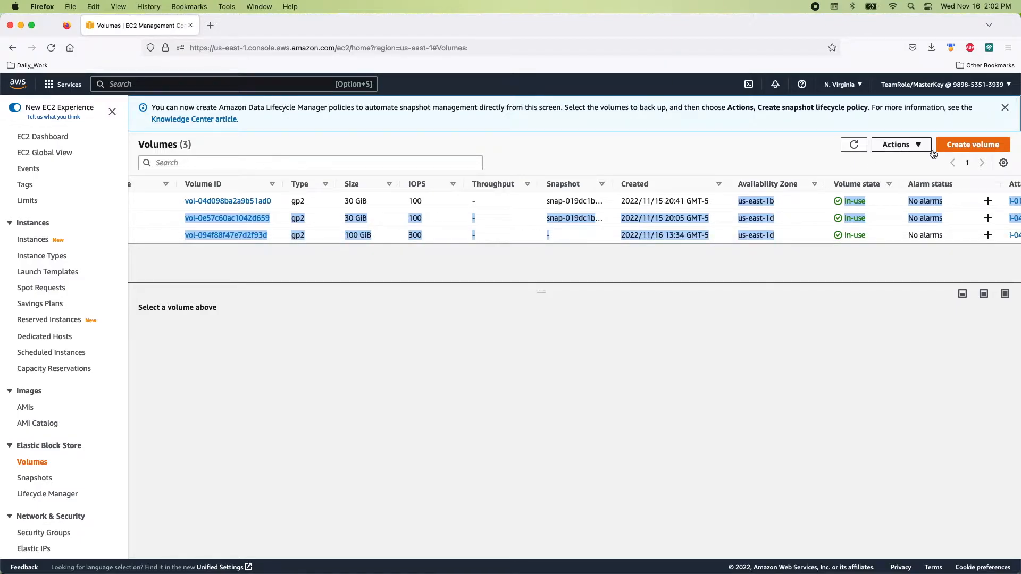
# Start a new EBS volume with a size of 30 GiB in availability zone us-east-1d.
pyautogui.click(962, 145)
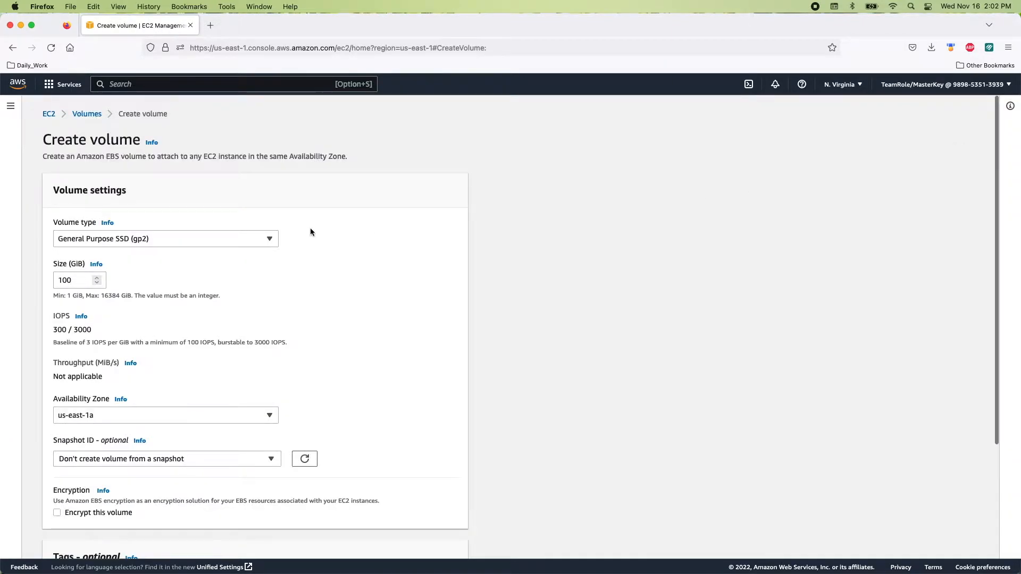
pyautogui.moveTo(75, 280); pyautogui.dragTo(50, 279)
pyautogui.write('30')
pyautogui.scroll(-5, 241, 355)
pyautogui.click(88, 282)
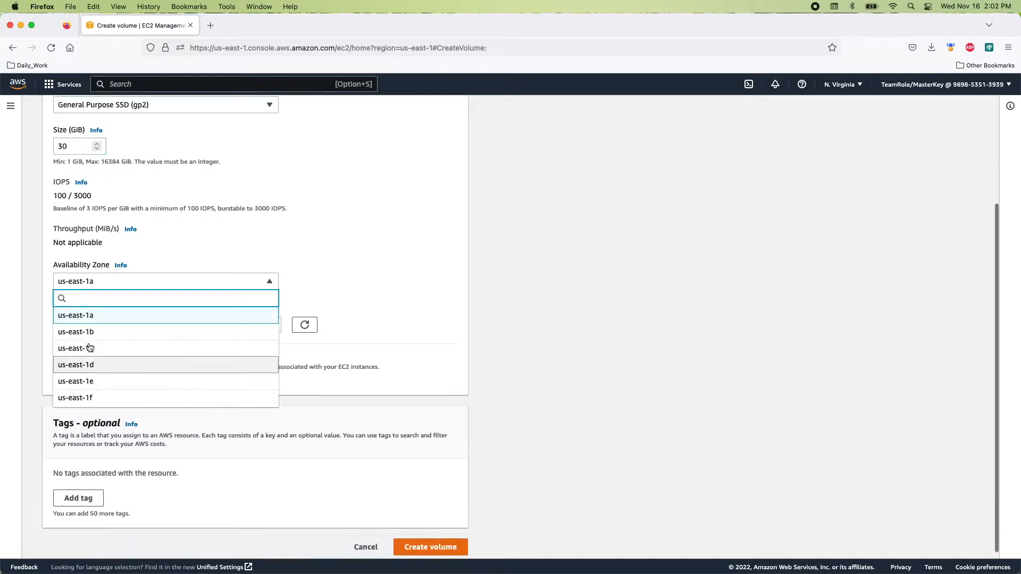
pyautogui.click(90, 365)
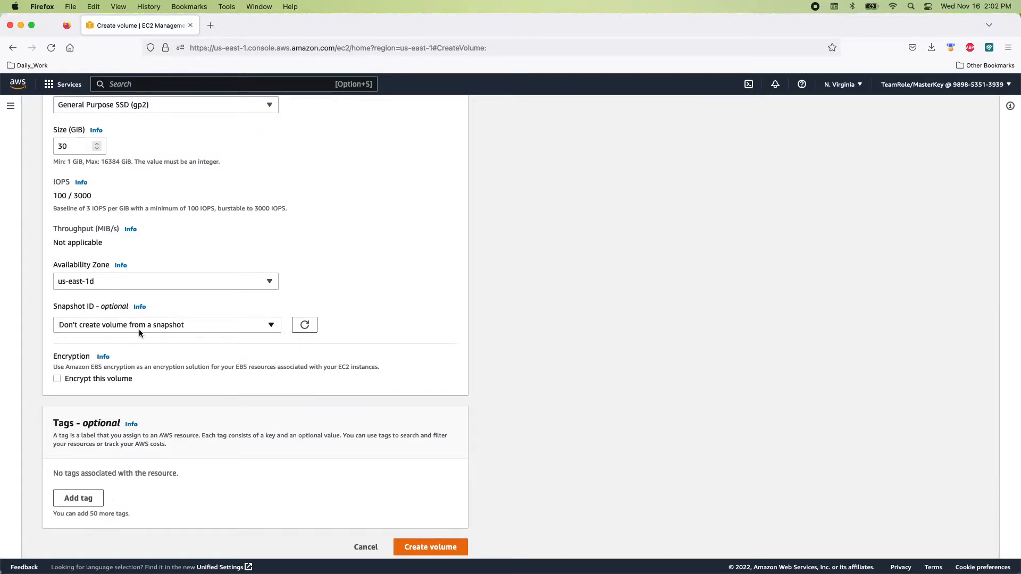
# Enable encryption for the new volume, using the (default) aws/ebs KMS key.
pyautogui.scroll(-1, 140, 330)
pyautogui.moveTo(139, 340); pyautogui.dragTo(395, 379)
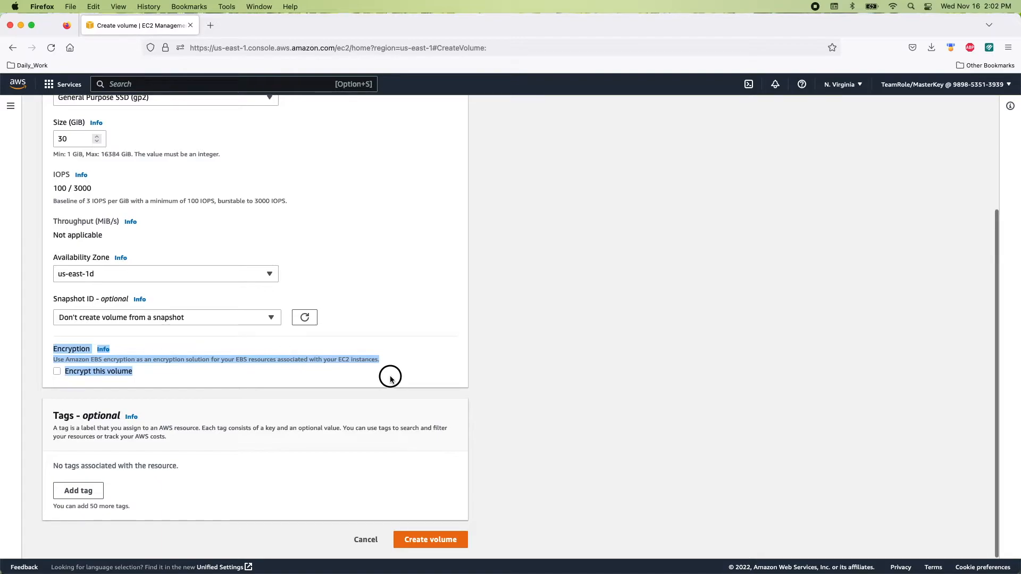
pyautogui.click(145, 369)
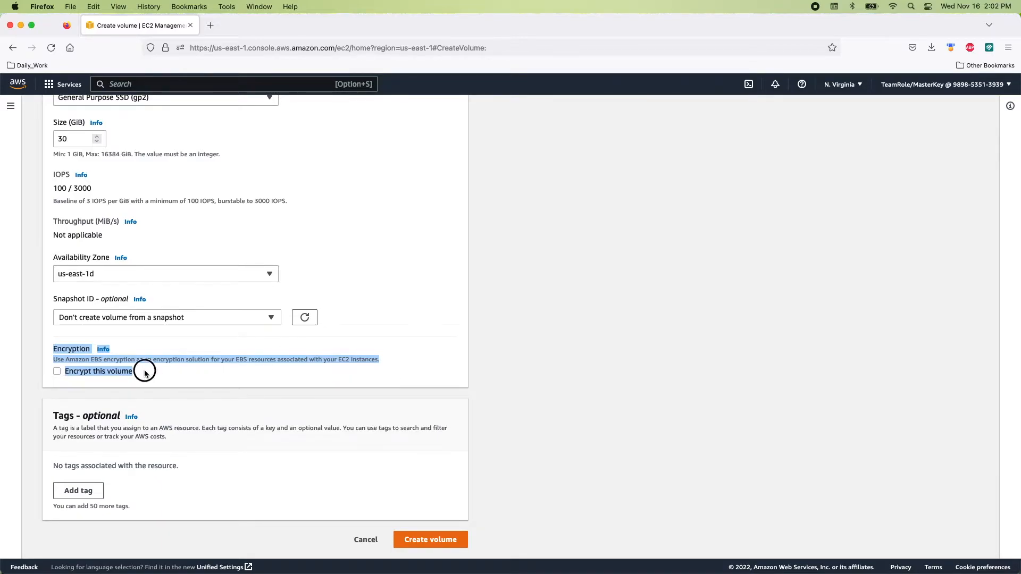
pyautogui.click(57, 370)
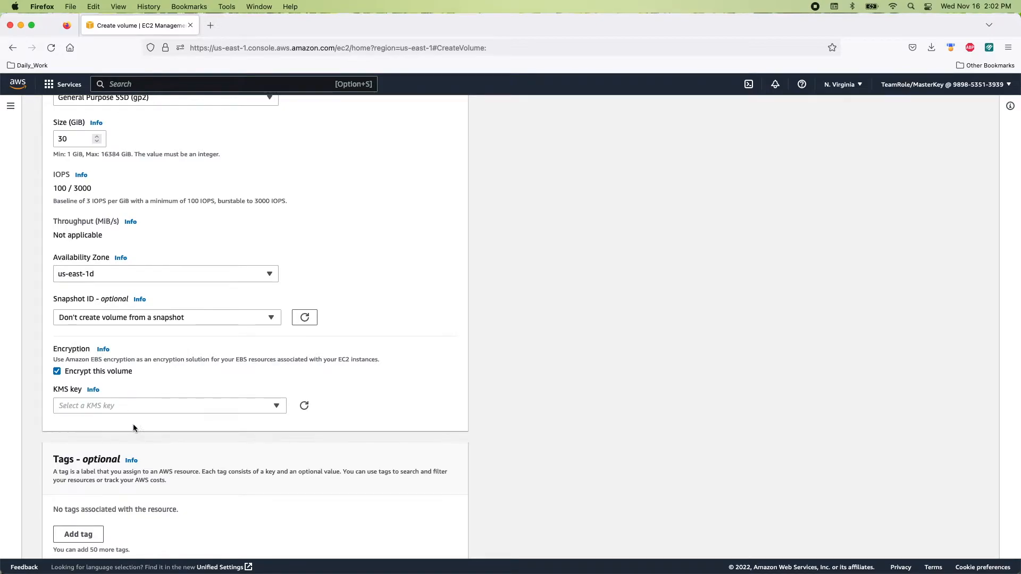
pyautogui.click(131, 405)
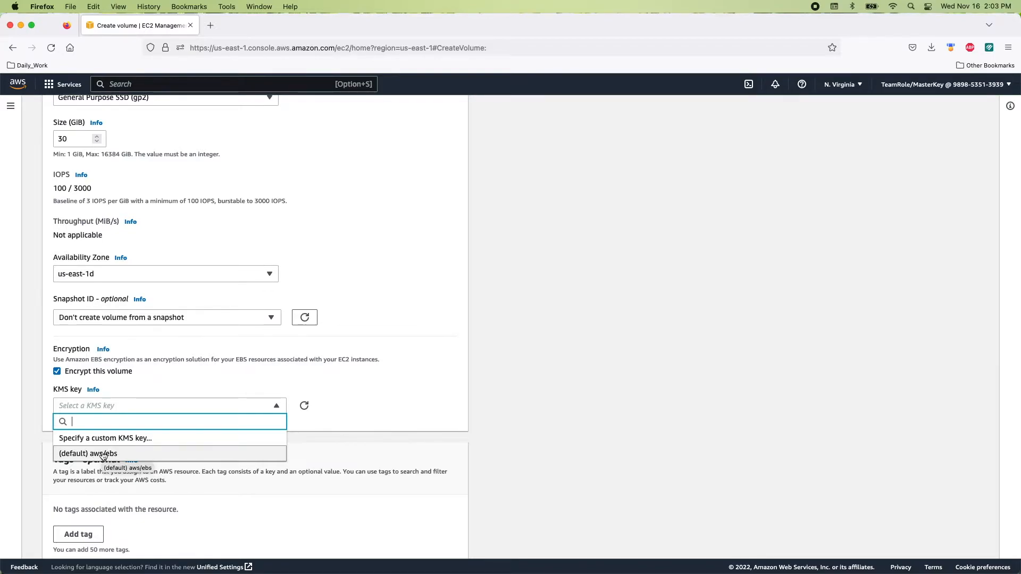
pyautogui.click(102, 453)
# Create the encrypted volume and refresh the volumes list to update its state.
pyautogui.scroll(-5, 103, 455)
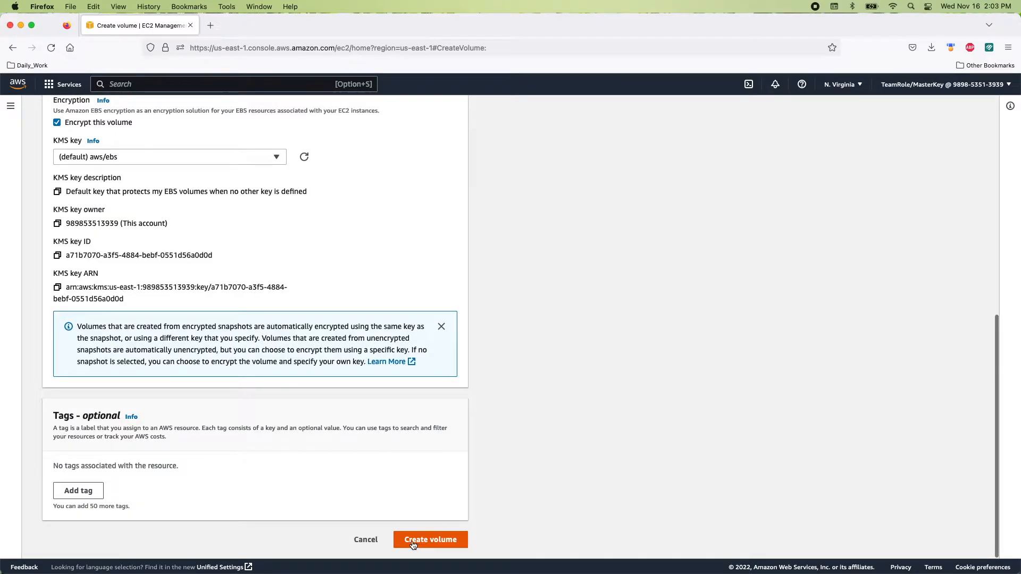
pyautogui.click(423, 540)
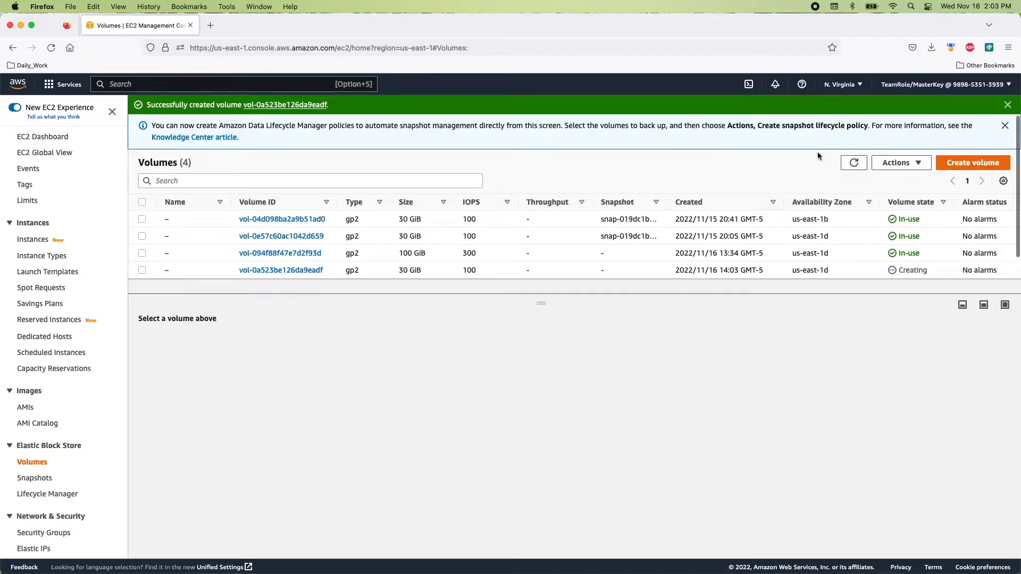
pyautogui.click(853, 165)
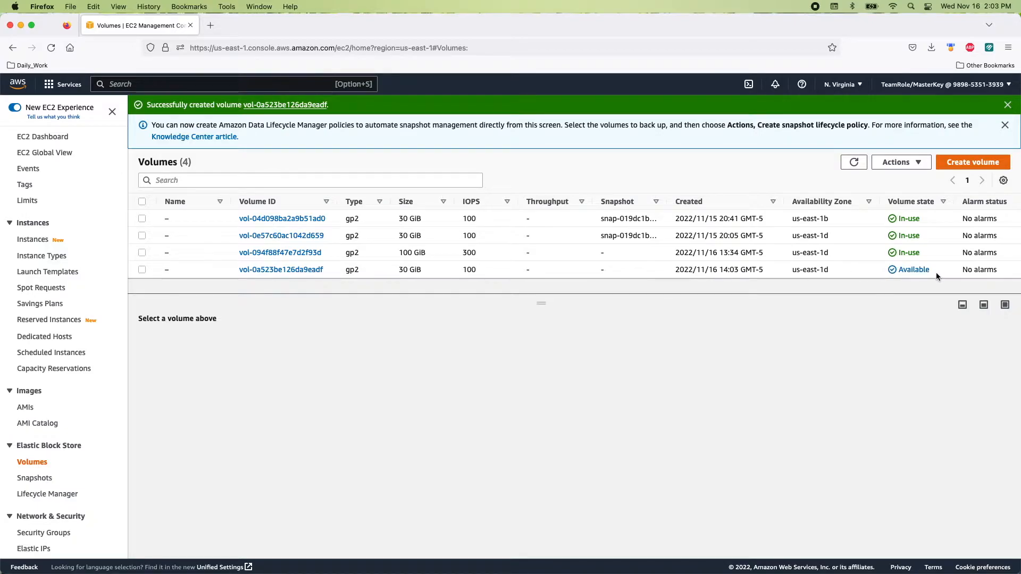
# Compare the encryption status and KMS key of the new 30 GiB volume with those of the existing volumes.
pyautogui.hscroll(10, 691, 271)
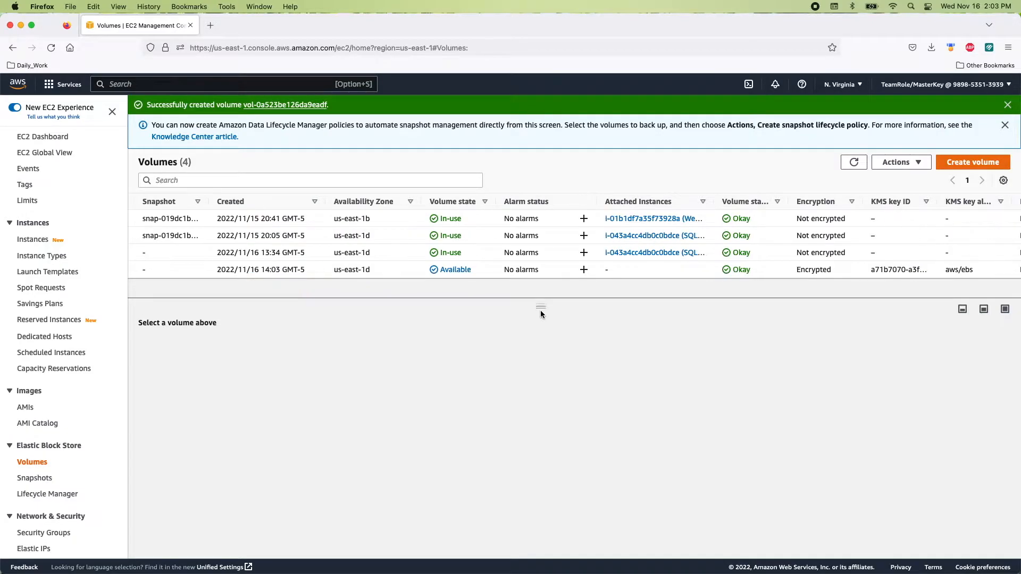
pyautogui.moveTo(541, 306); pyautogui.dragTo(541, 360)
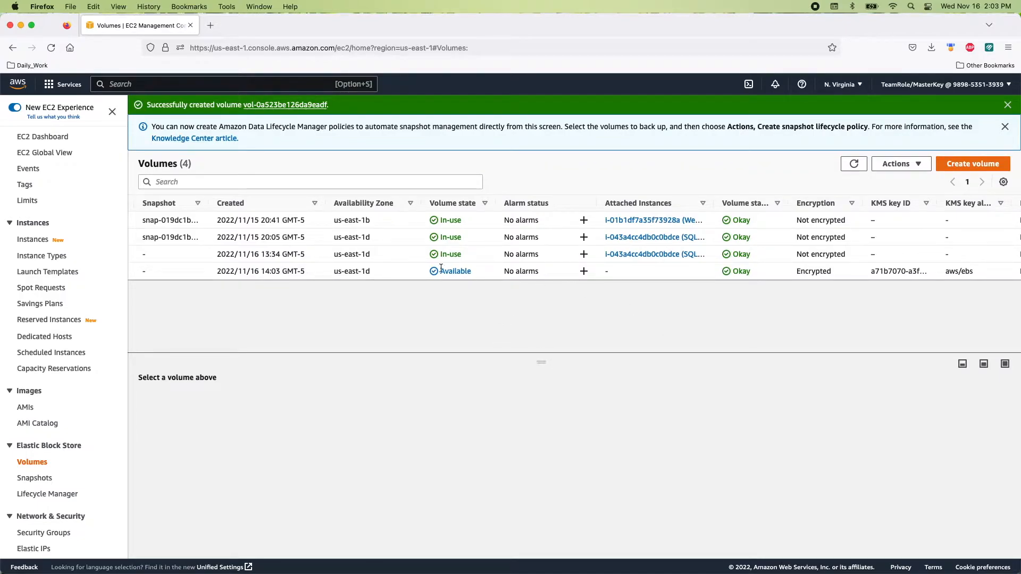
pyautogui.hscroll(-1, 423, 269)
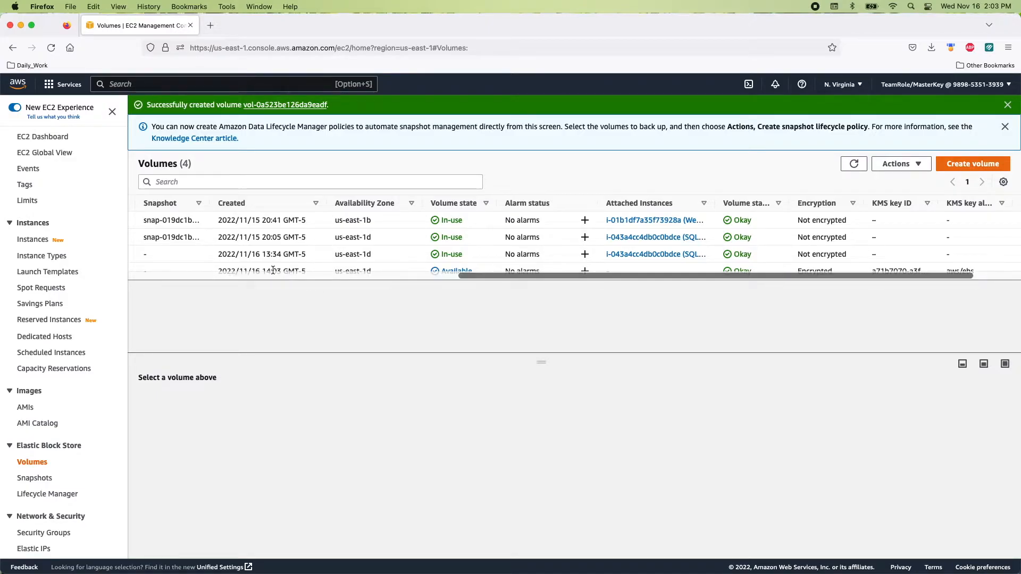
pyautogui.click(797, 273)
pyautogui.moveTo(797, 273); pyautogui.dragTo(847, 257)
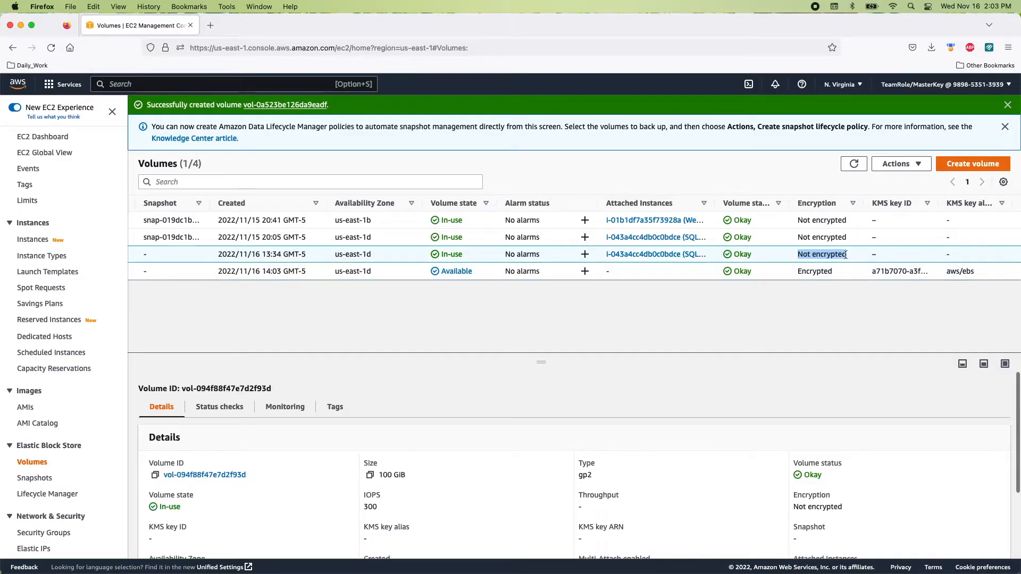
pyautogui.hscroll(-10, 440, 264)
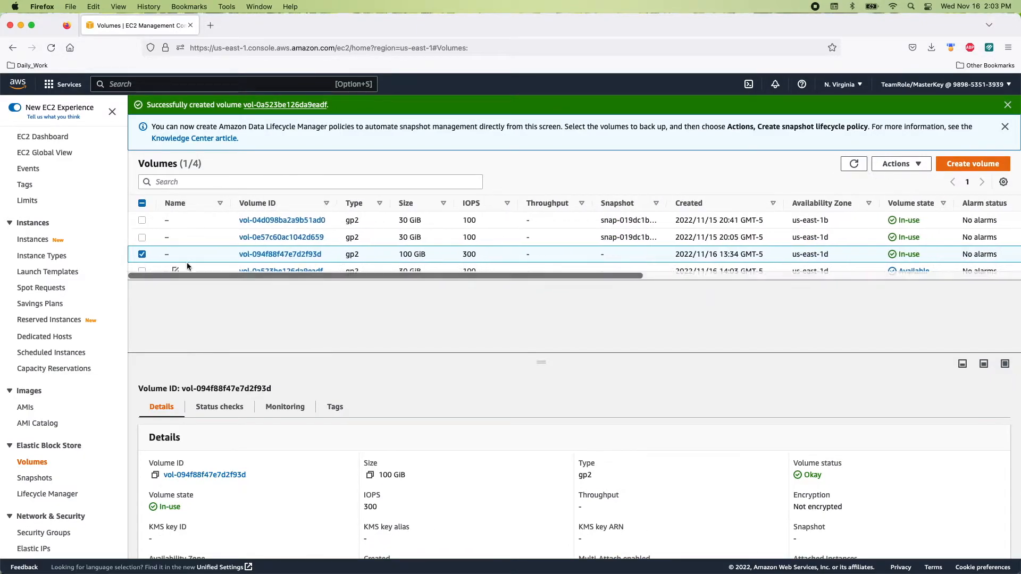
# Attach the available encrypted 30 GiB volume to the SQL_Server_EC2 instance, keeping the suggested device name xvdg.
pyautogui.click(142, 254)
pyautogui.click(142, 271)
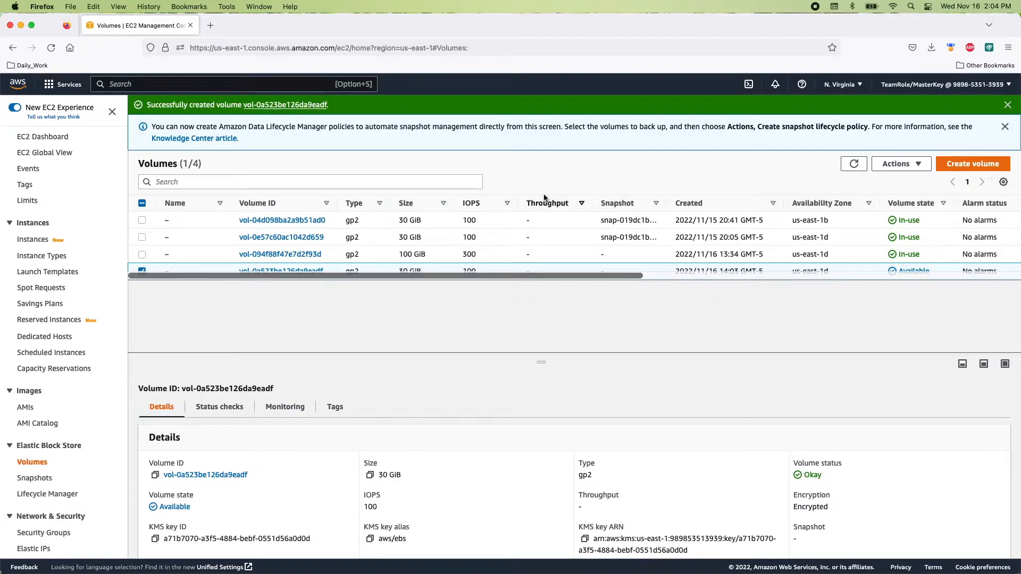
pyautogui.click(913, 165)
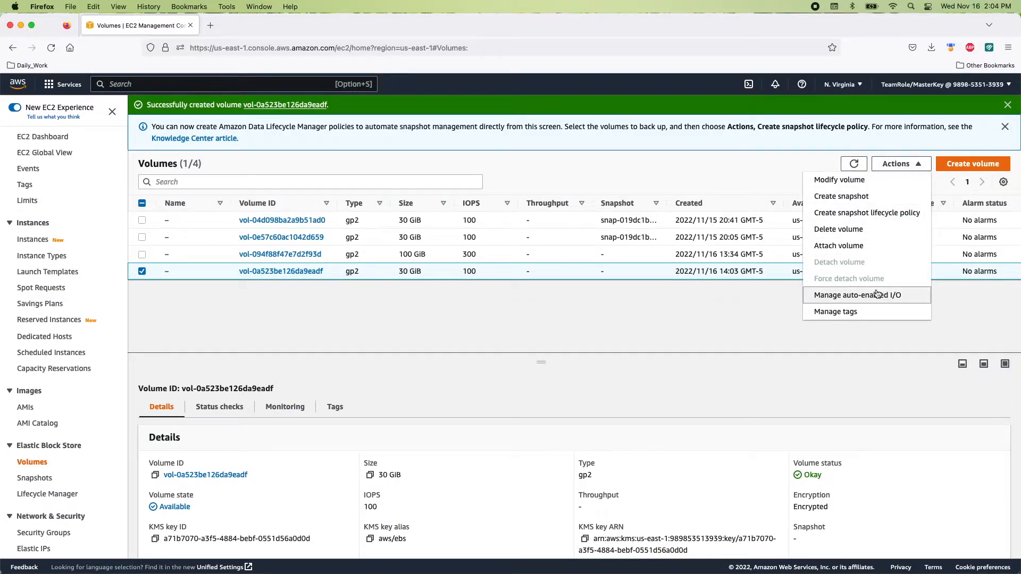
pyautogui.click(843, 245)
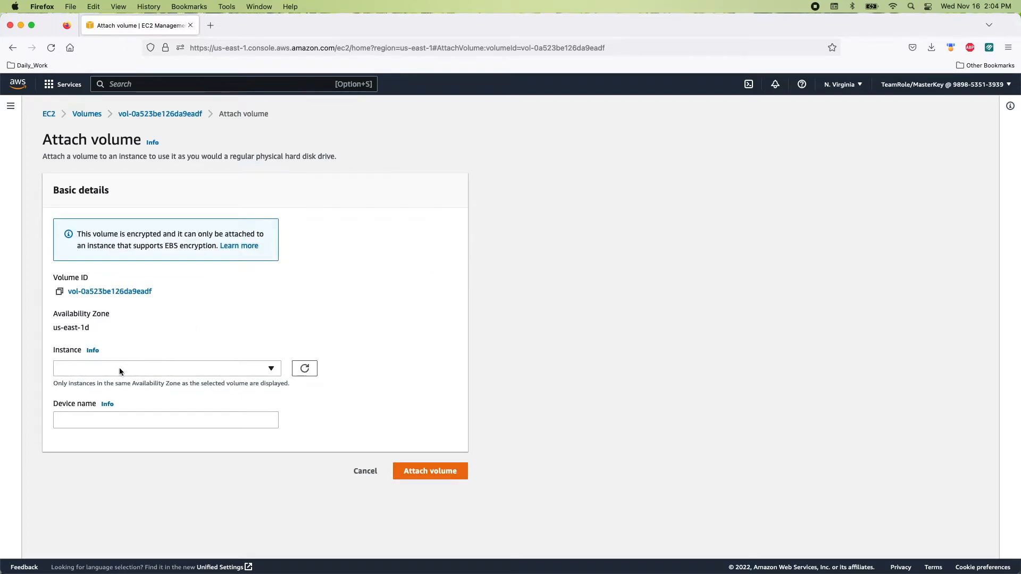
pyautogui.click(135, 367)
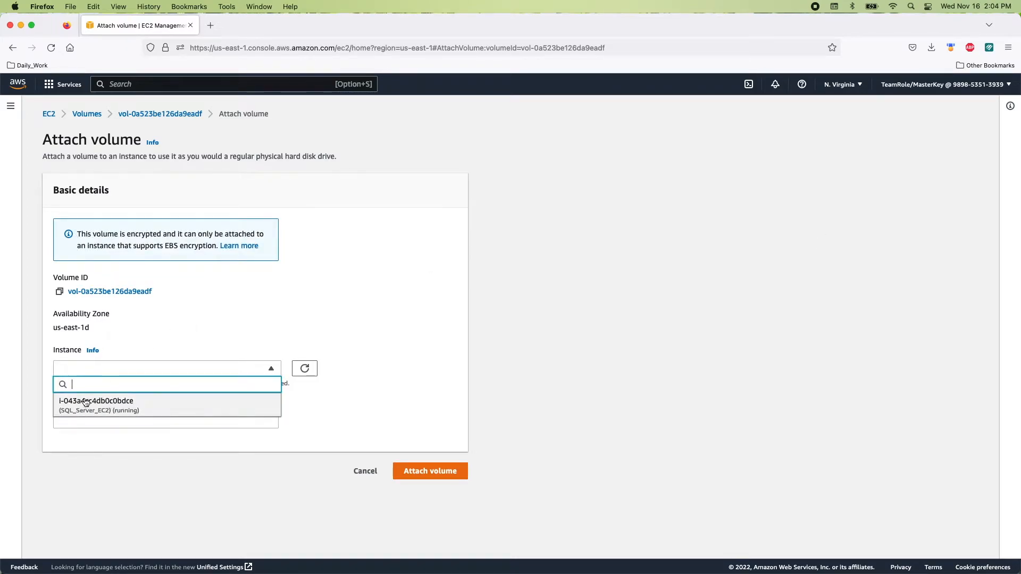
pyautogui.click(89, 406)
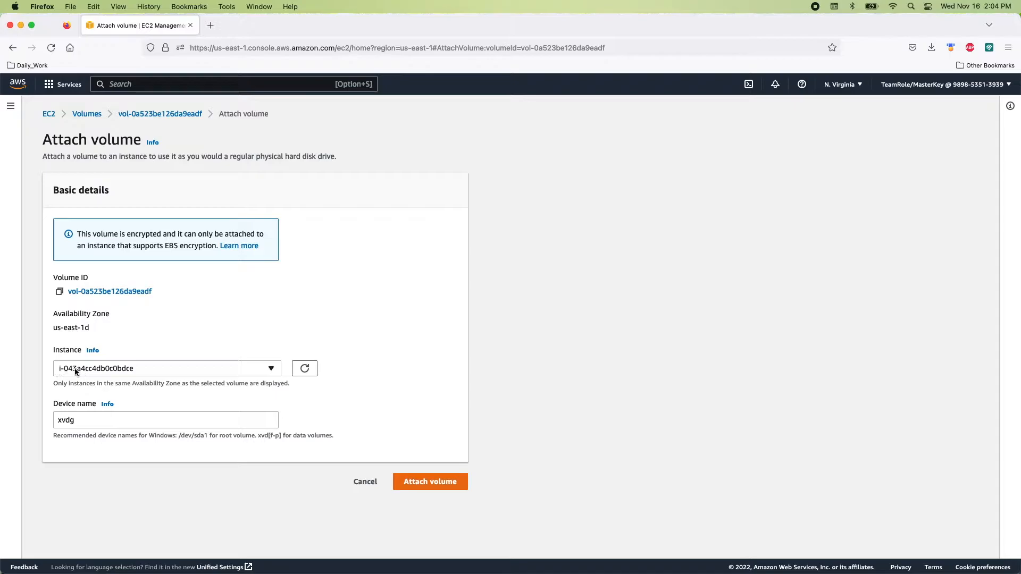
pyautogui.click(420, 482)
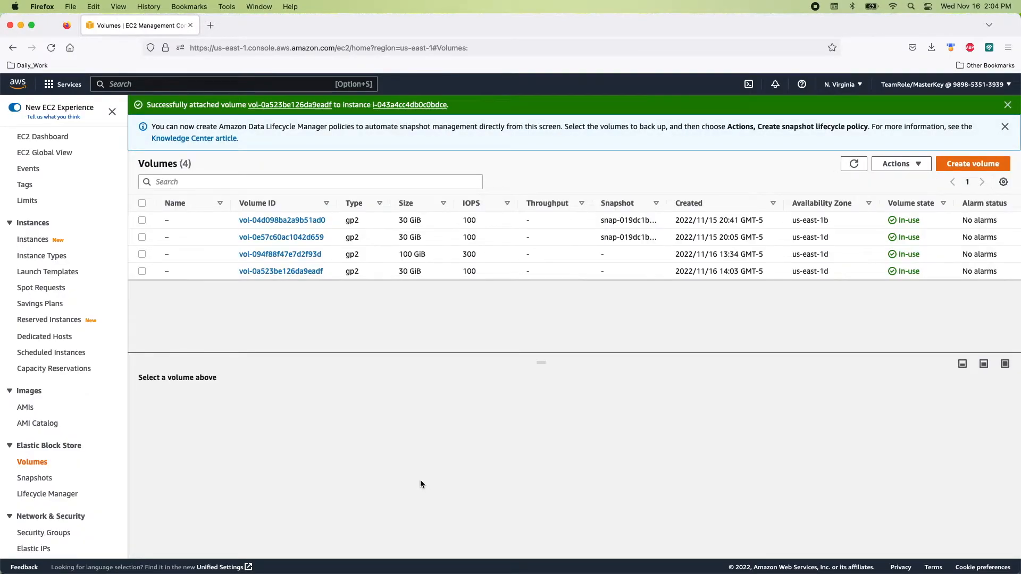
# Open the running instances and show the storage details of SQL_Server_EC2.
pyautogui.click(46, 136)
pyautogui.click(207, 203)
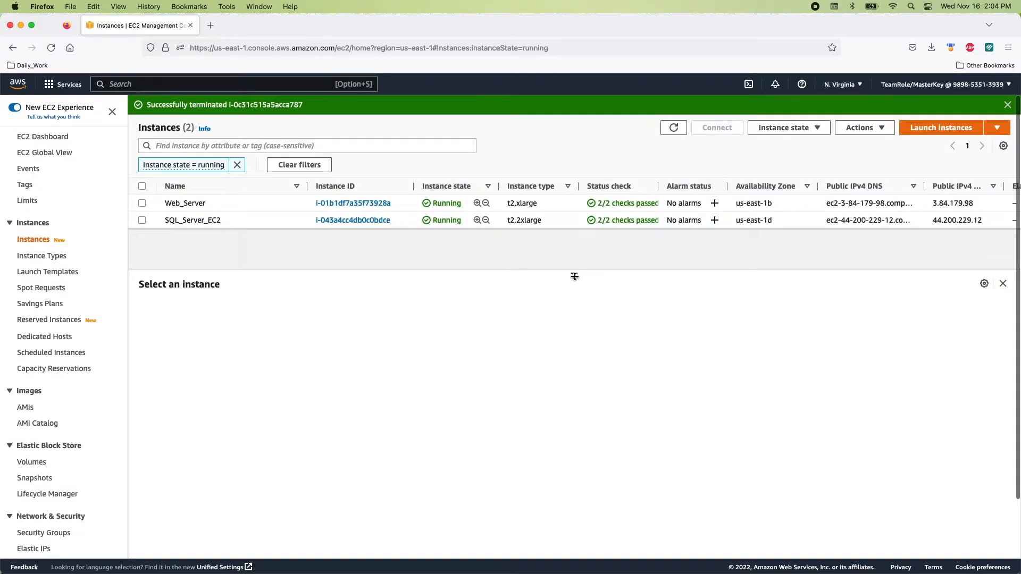
pyautogui.moveTo(574, 271); pyautogui.dragTo(573, 334)
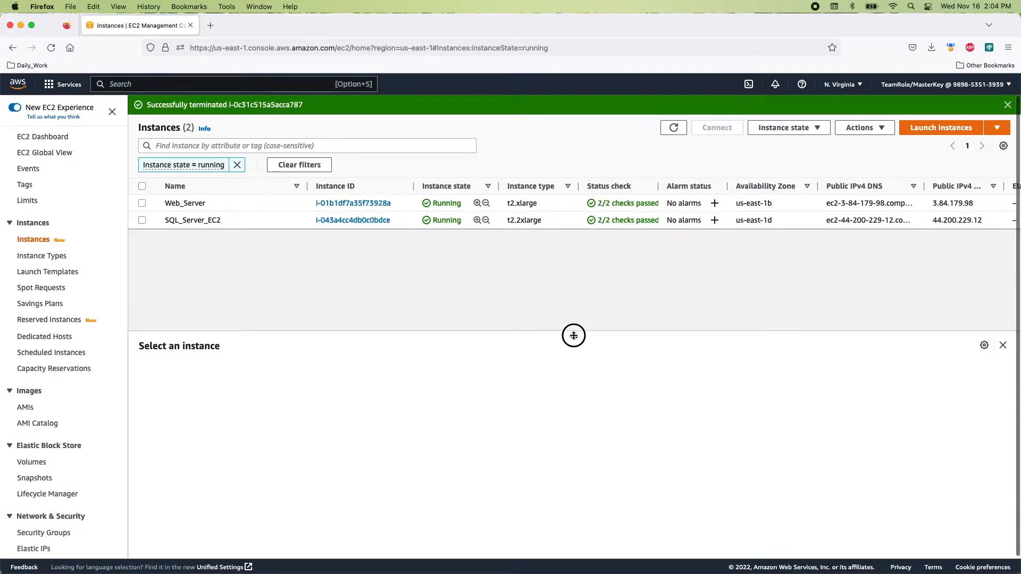
pyautogui.click(142, 220)
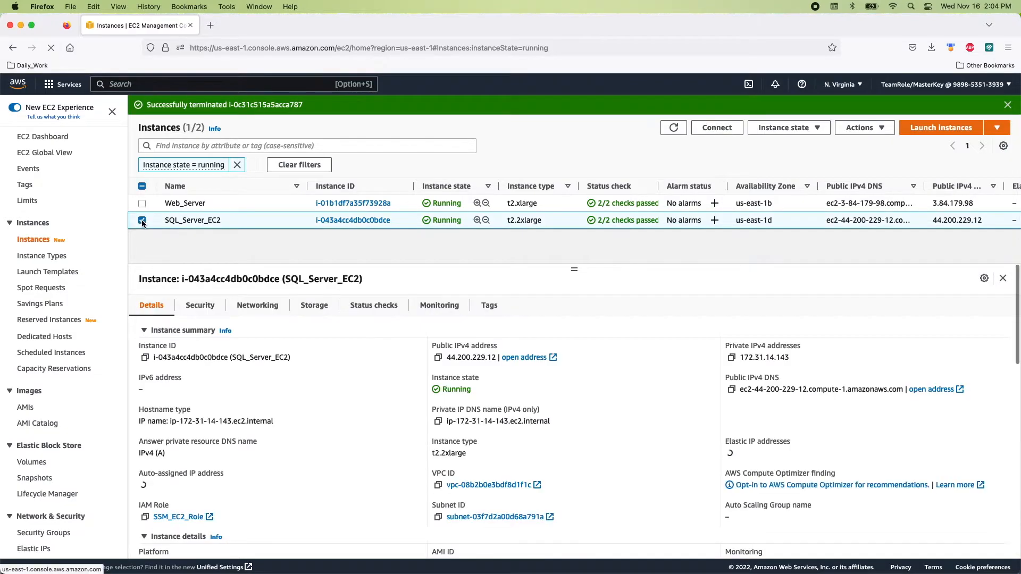
pyautogui.moveTo(166, 220); pyautogui.dragTo(221, 220)
pyautogui.click(312, 308)
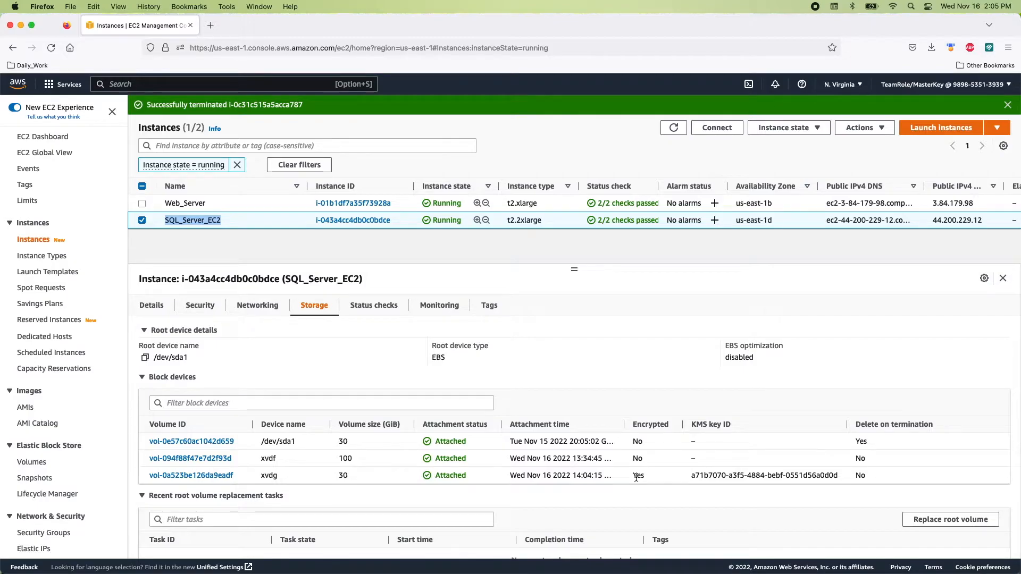
# Check the encryption status and KMS key ID of each block device attached to SQL_Server_EC2.
pyautogui.moveTo(234, 475); pyautogui.dragTo(149, 476)
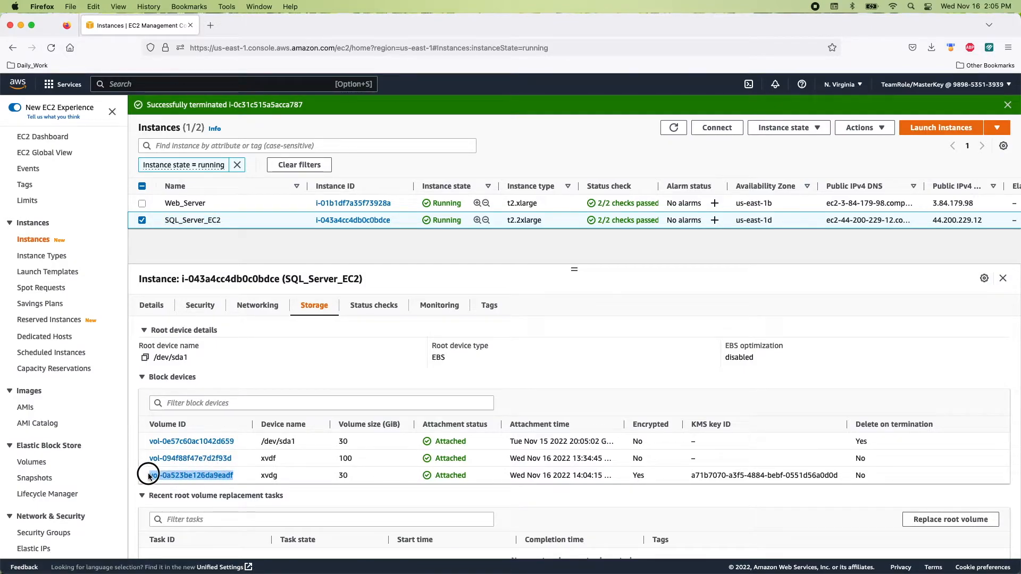
pyautogui.moveTo(691, 478); pyautogui.dragTo(838, 478)
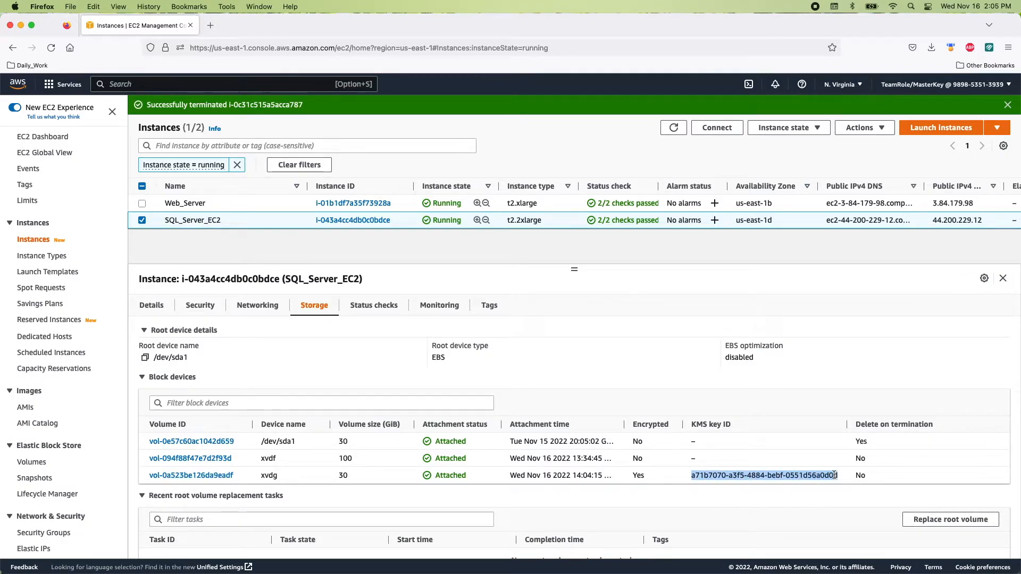
pyautogui.moveTo(234, 476); pyautogui.dragTo(148, 477)
pyautogui.moveTo(238, 461); pyautogui.dragTo(156, 442)
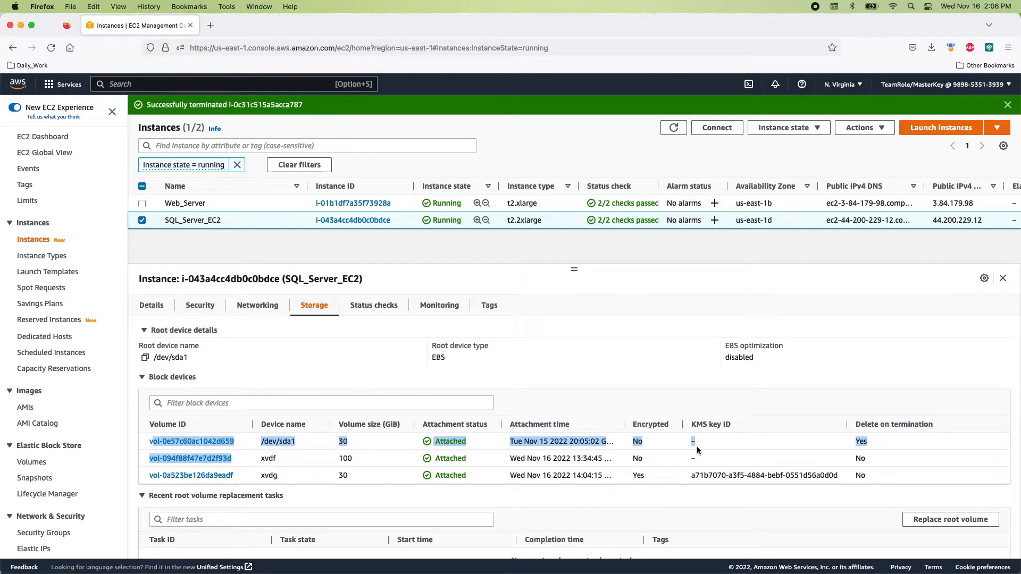
pyautogui.click(235, 458)
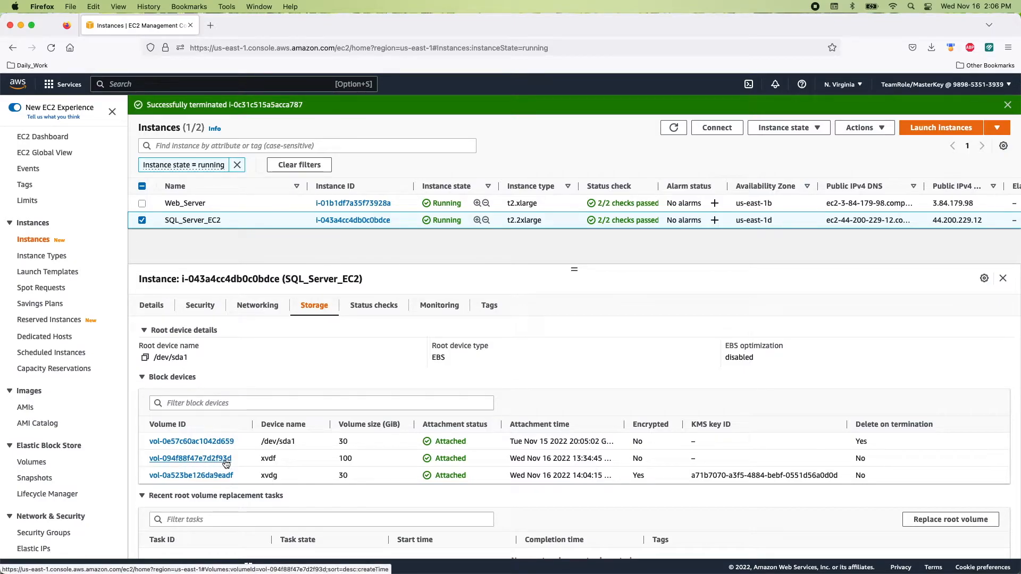
# Create a snapshot of the unencrypted 100 GiB volume attached as xvdf, with the description Demo_EBS_Encryption.
pyautogui.click(192, 460)
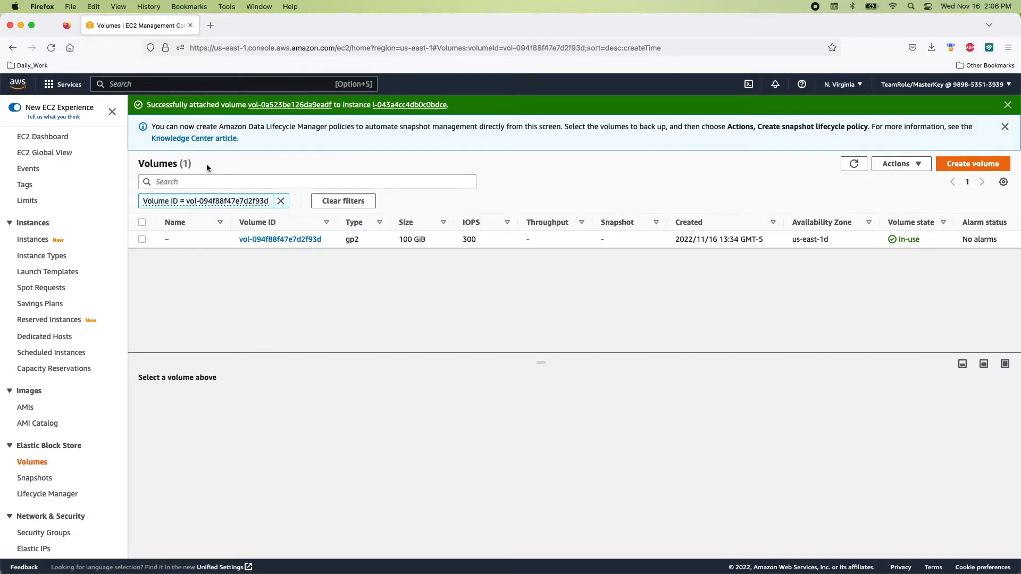
pyautogui.click(281, 200)
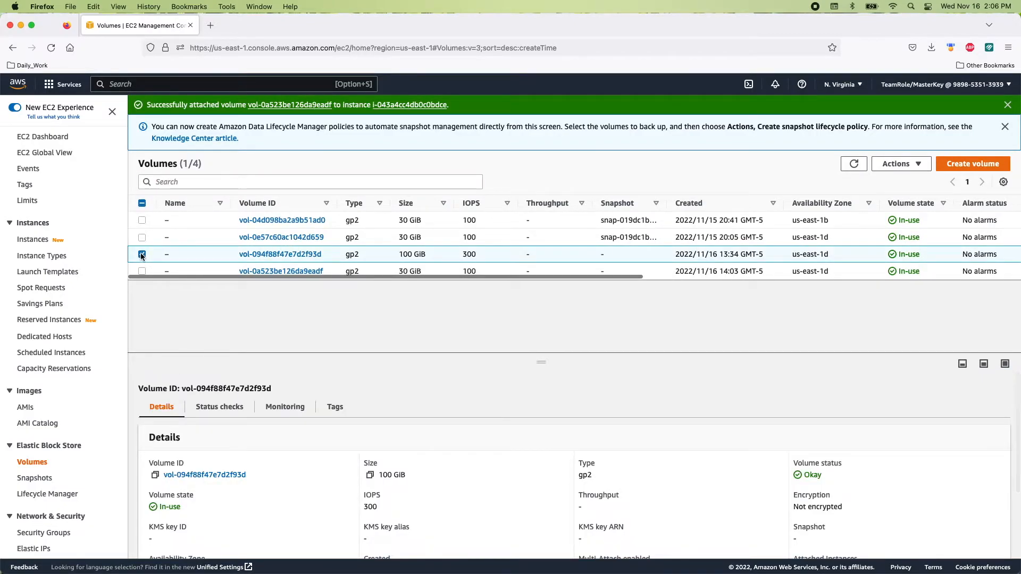
pyautogui.click(898, 164)
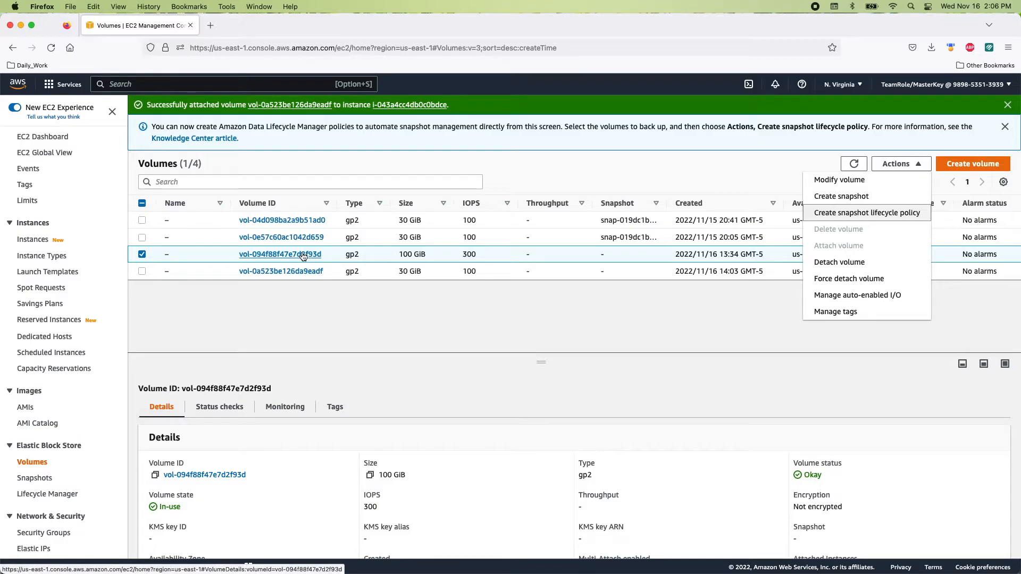
pyautogui.click(843, 198)
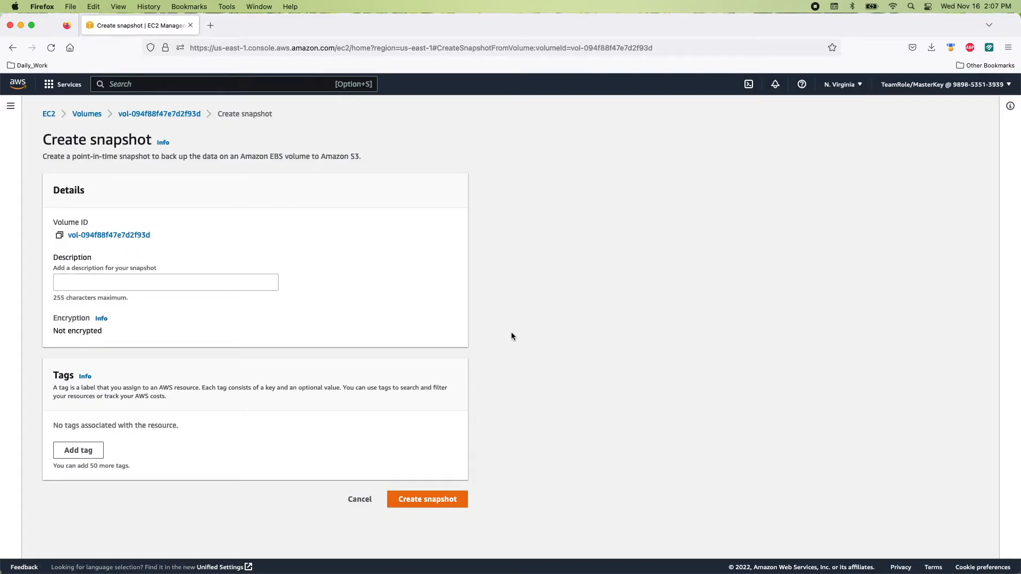
pyautogui.click(74, 280)
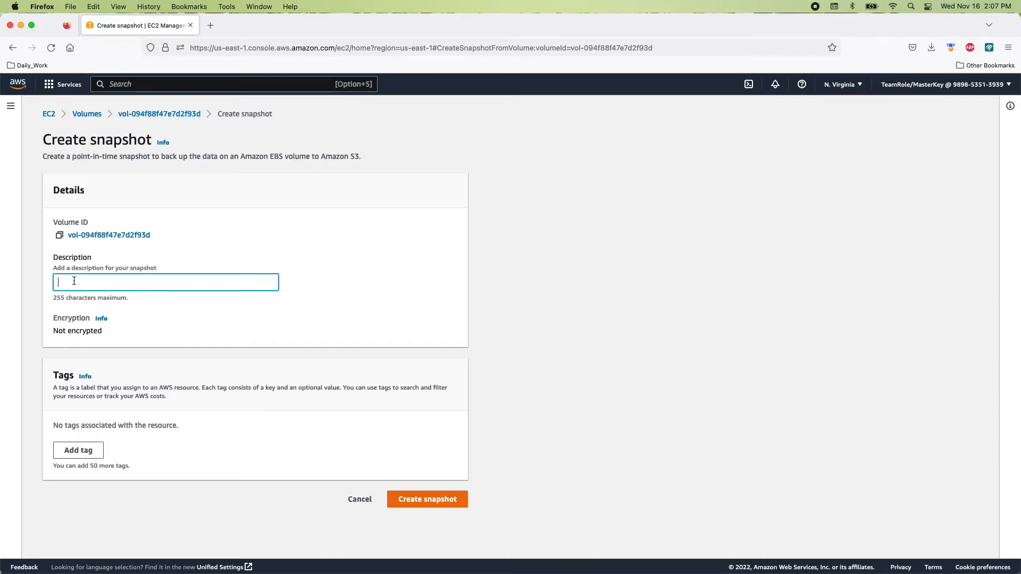
pyautogui.write('Demo_EBS_Encryption')
pyautogui.moveTo(142, 282); pyautogui.dragTo(45, 279)
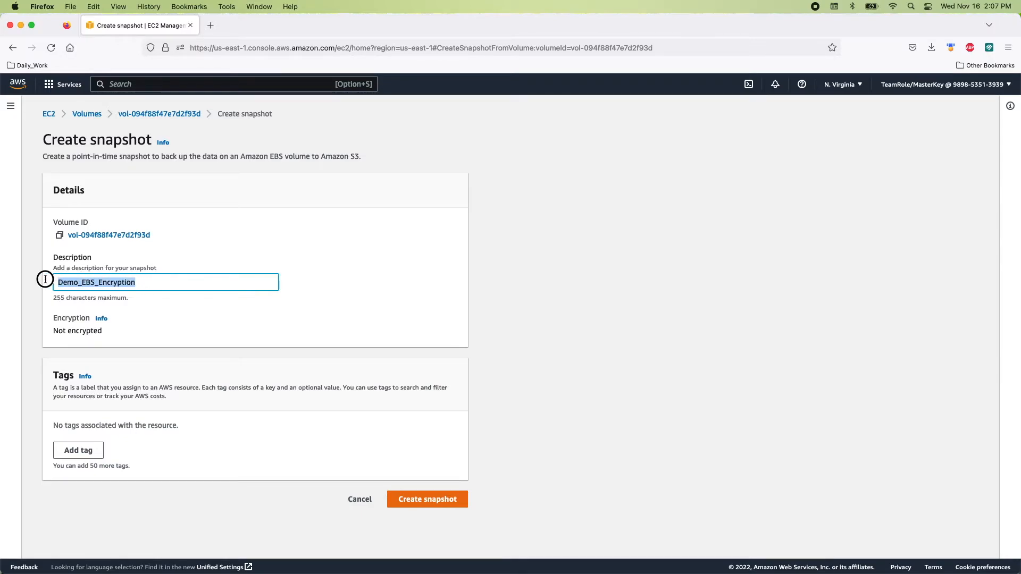
pyautogui.moveTo(55, 307); pyautogui.dragTo(101, 332)
pyautogui.click(53, 318)
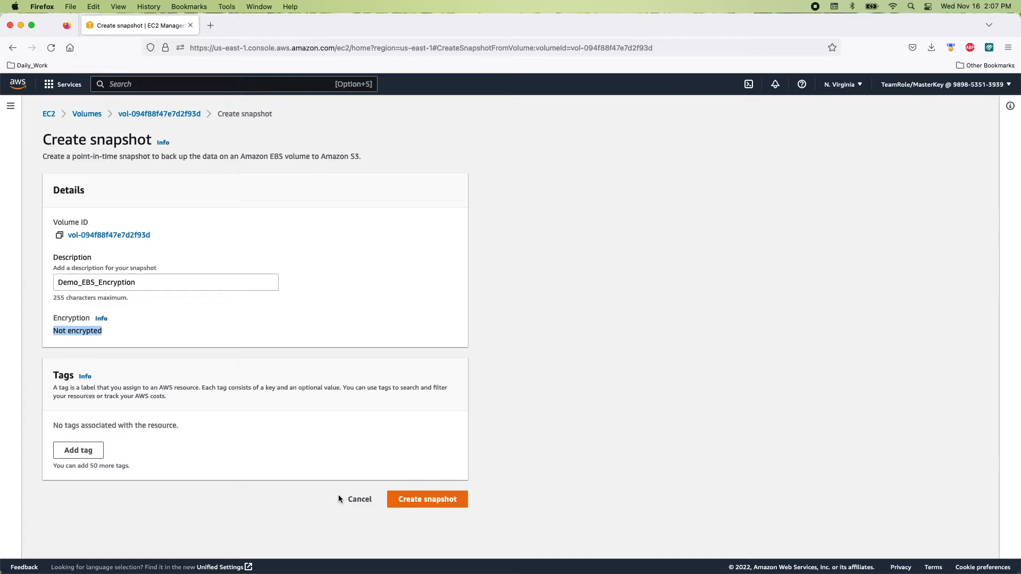
pyautogui.click(424, 500)
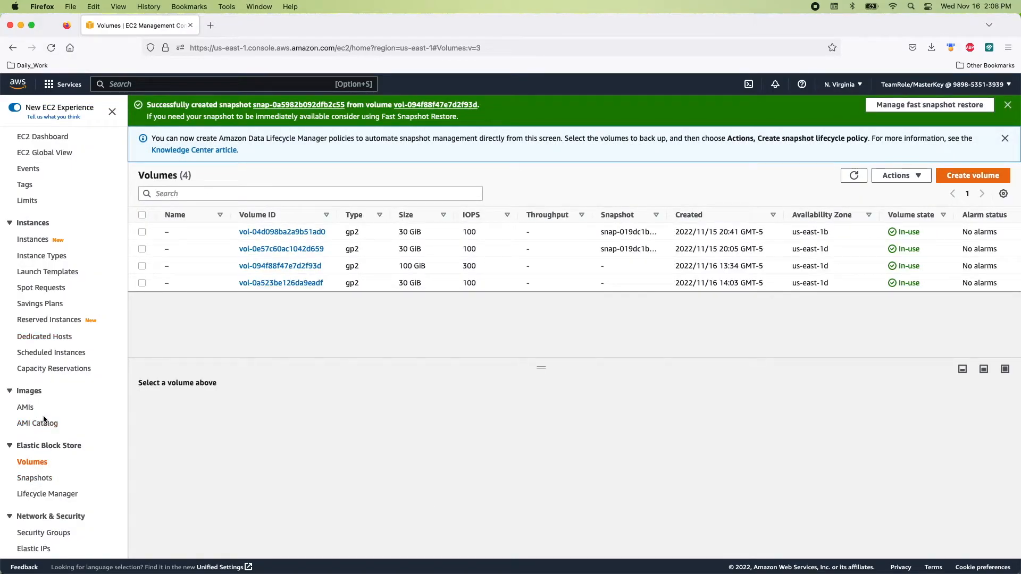
# Open the snapshots list and check the encryption status of the Demo_EBS_Encryption snapshot.
pyautogui.scroll(-3, 43, 415)
pyautogui.scroll(2, 43, 414)
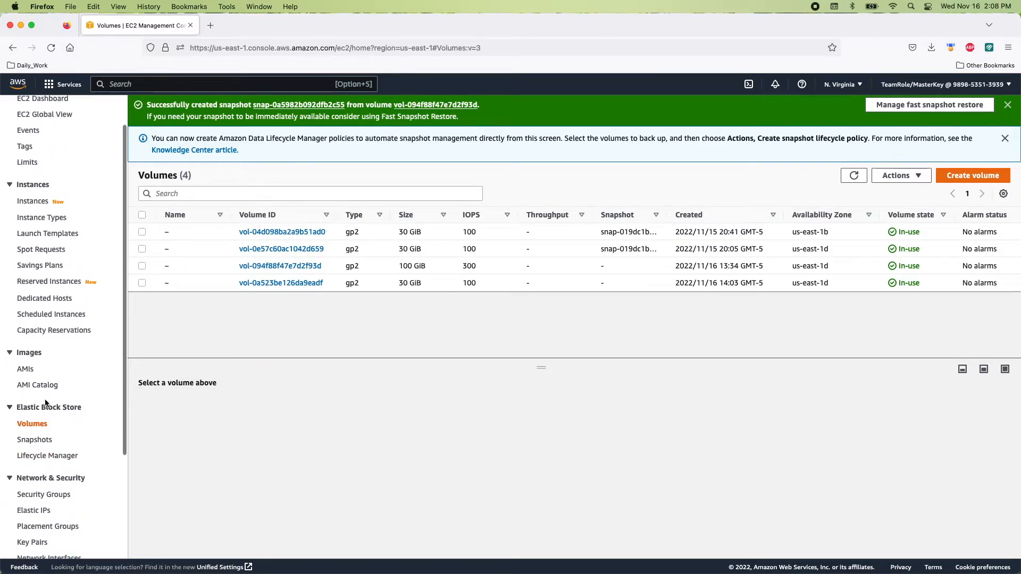
pyautogui.click(35, 439)
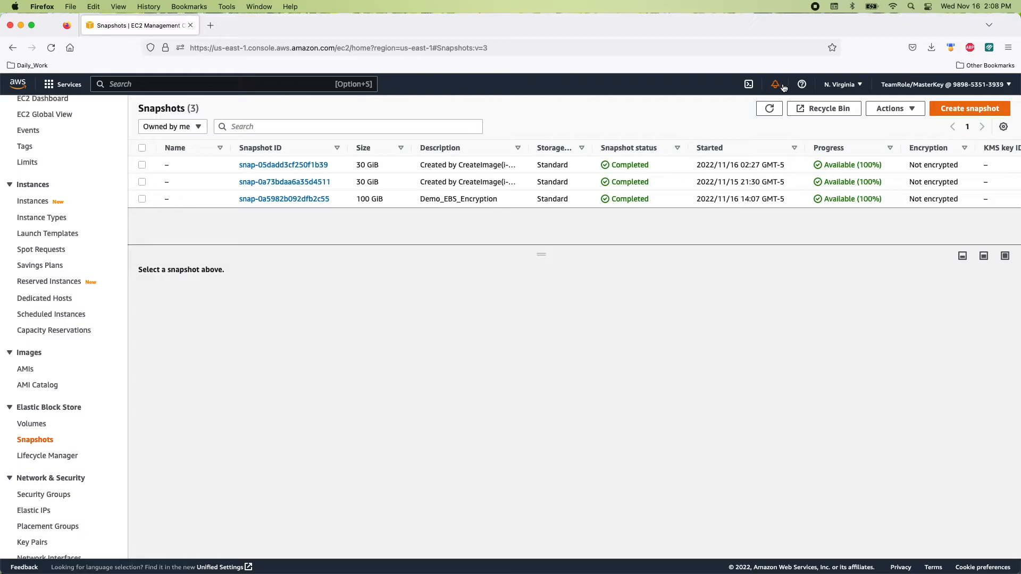
pyautogui.click(142, 199)
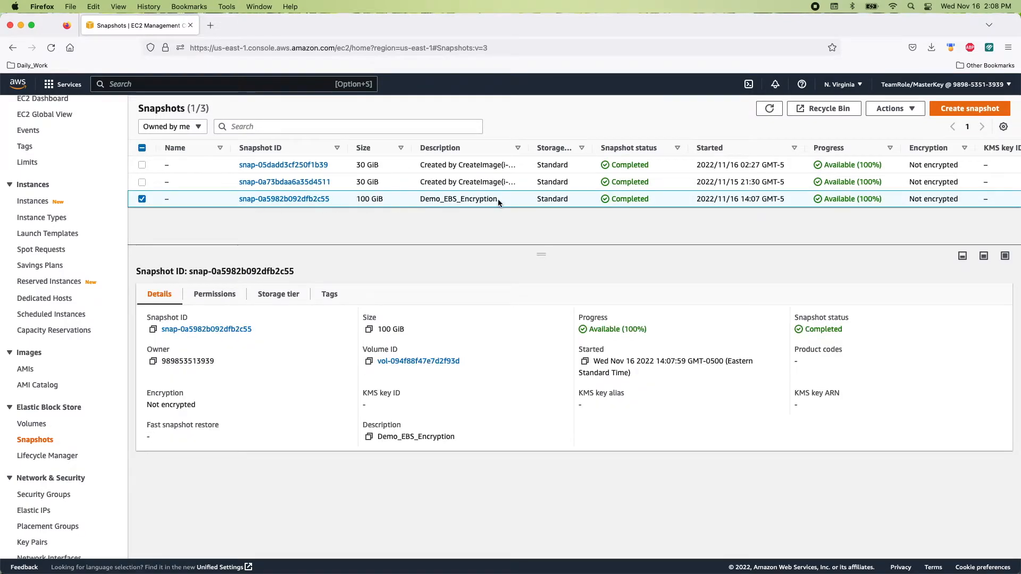
pyautogui.moveTo(422, 199); pyautogui.dragTo(496, 198)
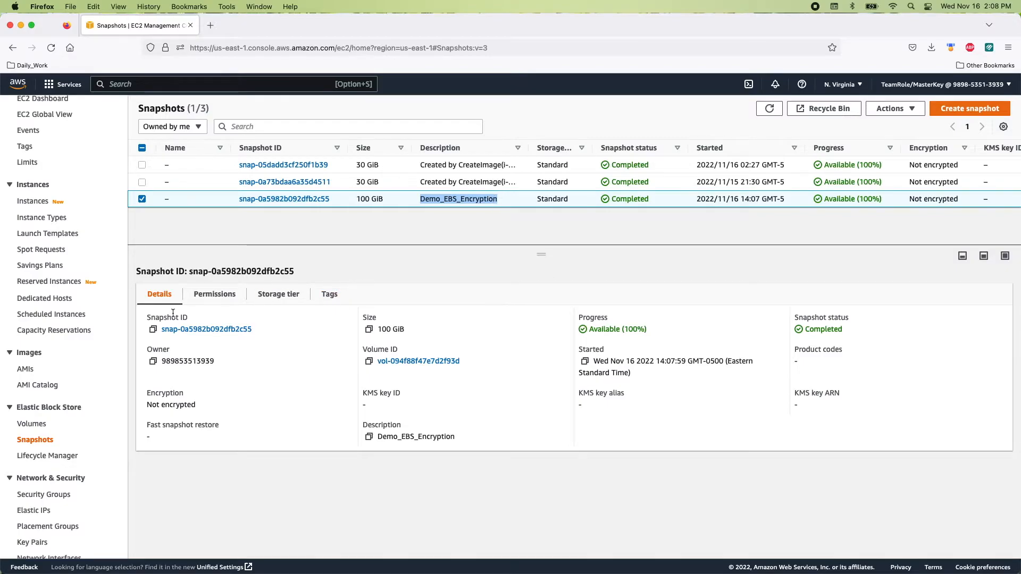
pyautogui.moveTo(146, 404); pyautogui.dragTo(205, 411)
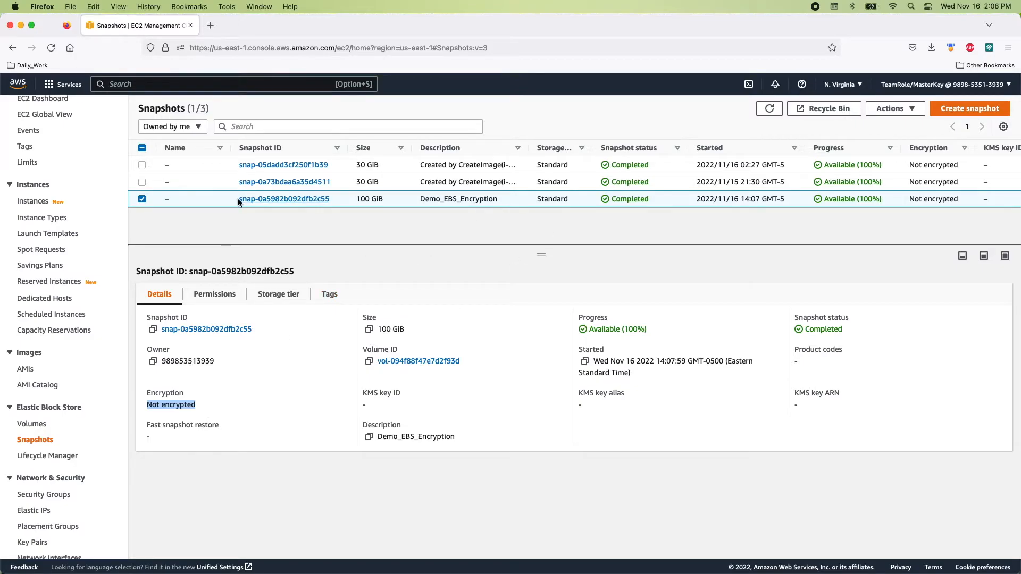
# Start a copy of the Demo_EBS_Encryption snapshot with the description Demo_EBS_Encryption-Encrypted, keeping us-east-1 as the destination region.
pyautogui.click(912, 110)
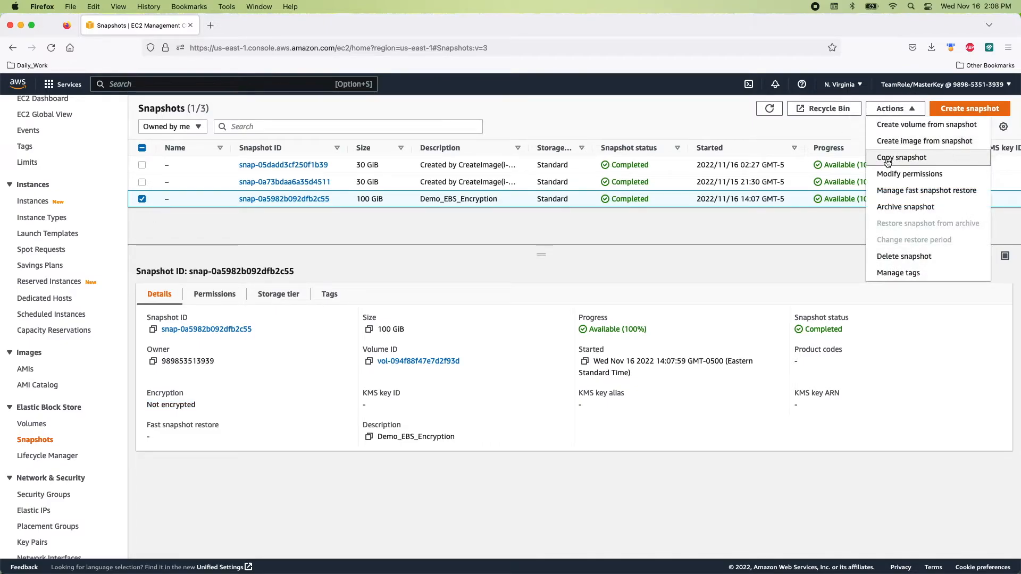
pyautogui.click(904, 159)
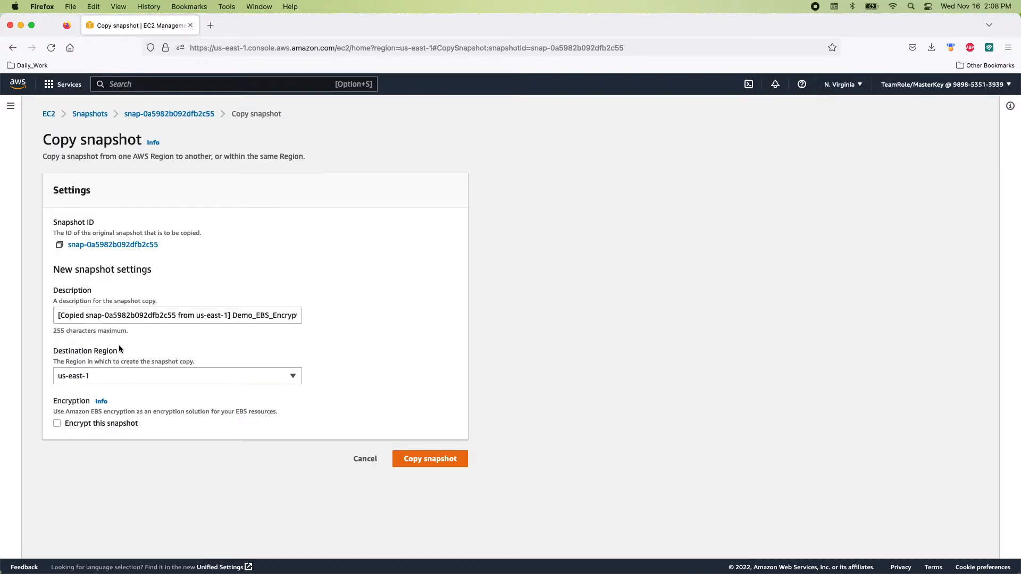
pyautogui.click(87, 376)
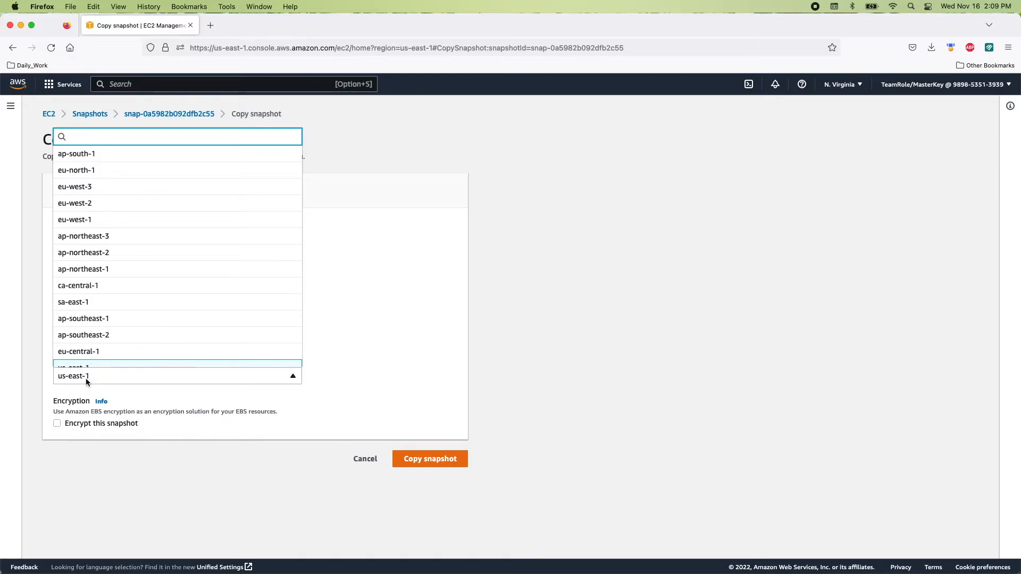
pyautogui.click(343, 351)
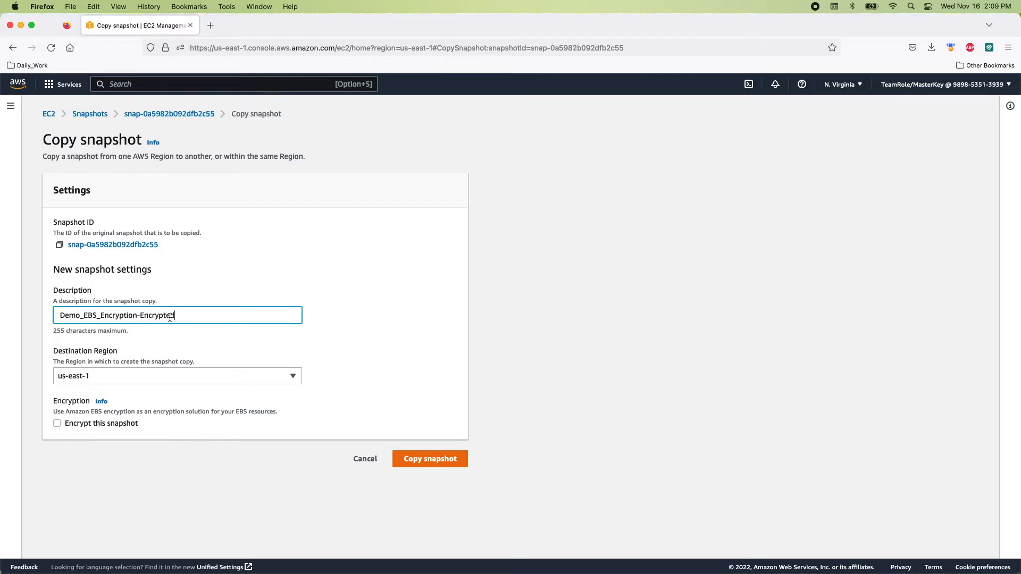
pyautogui.moveTo(190, 315); pyautogui.dragTo(55, 311)
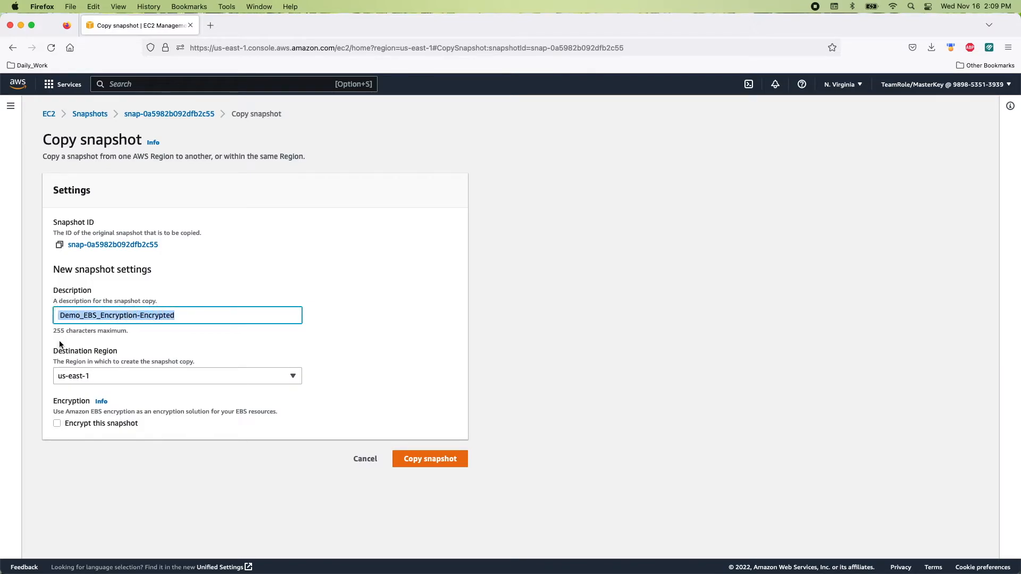
# Enable encryption for the snapshot copy with the default aws/ebs KMS key and create the copy.
pyautogui.click(57, 423)
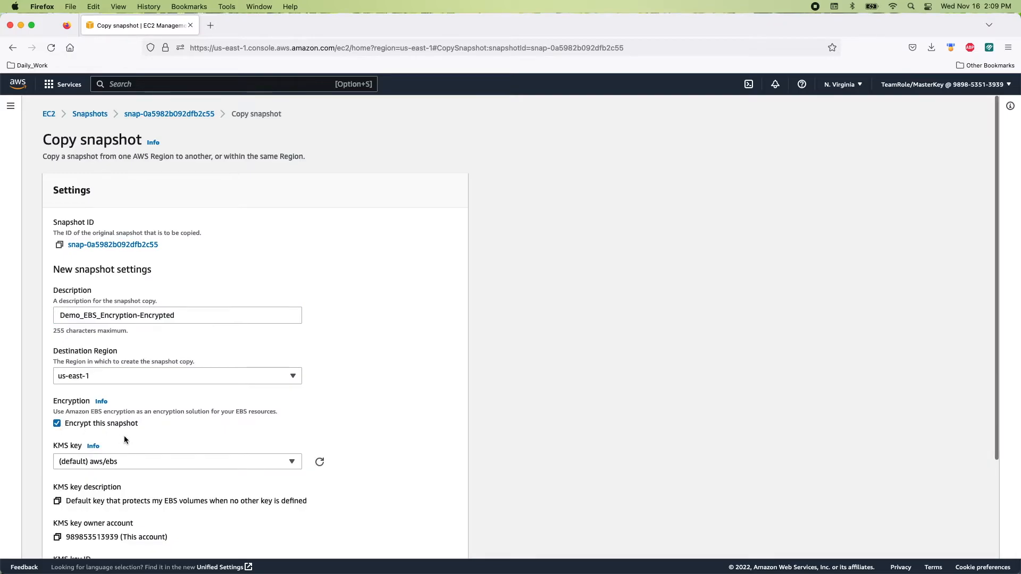
pyautogui.scroll(-2, 122, 435)
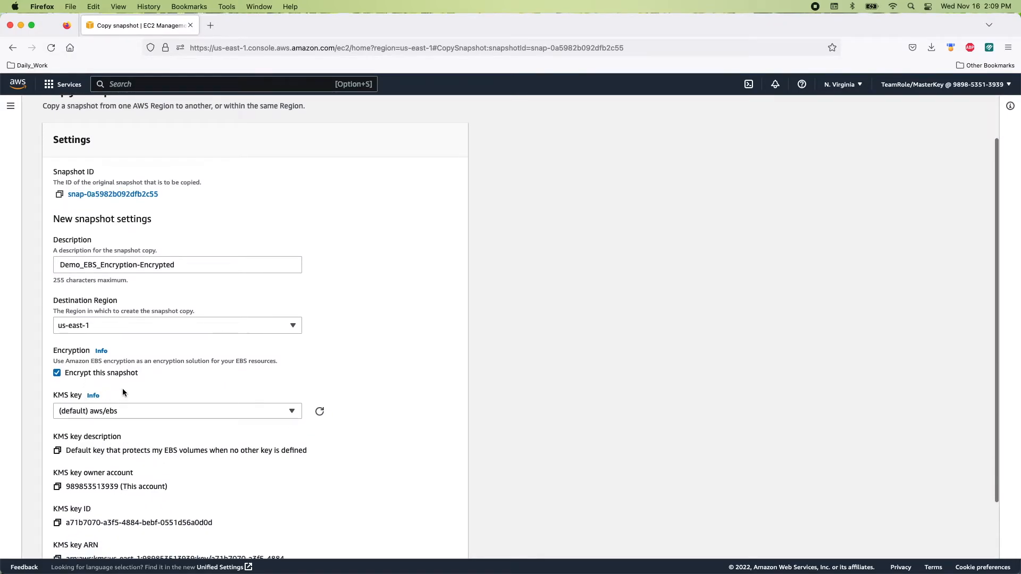
pyautogui.scroll(-3, 123, 389)
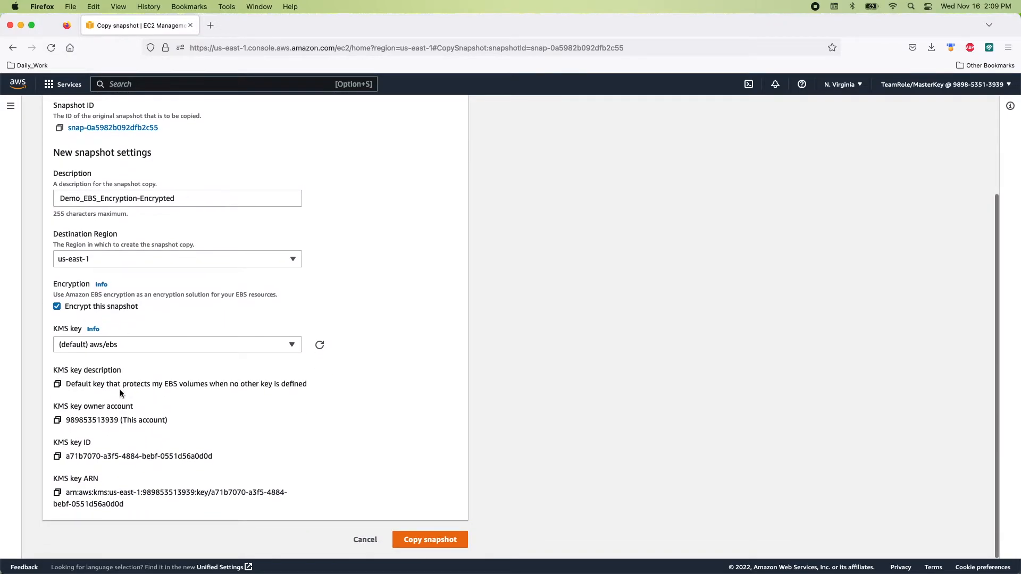
pyautogui.click(108, 345)
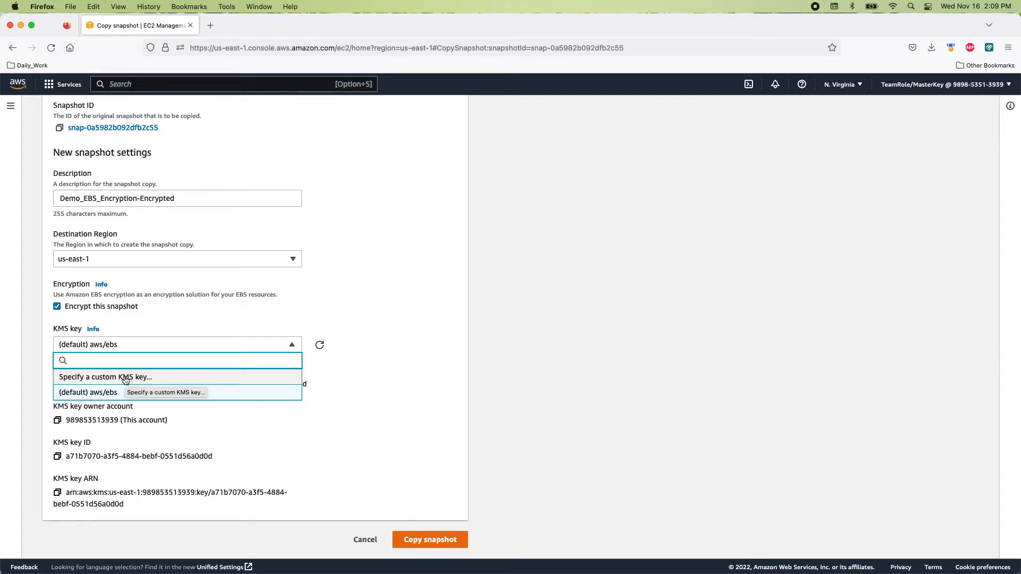
pyautogui.click(100, 396)
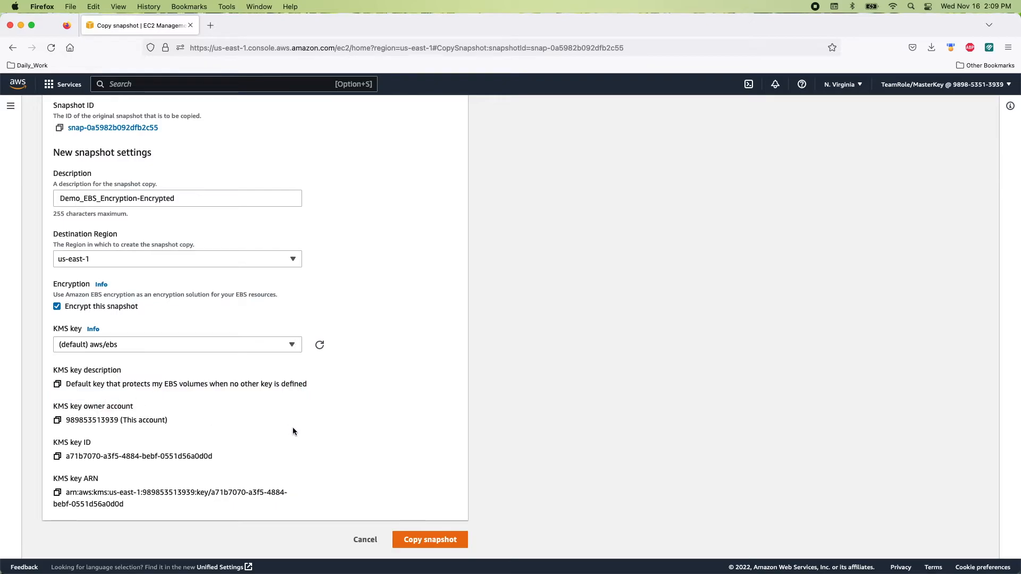
pyautogui.click(432, 540)
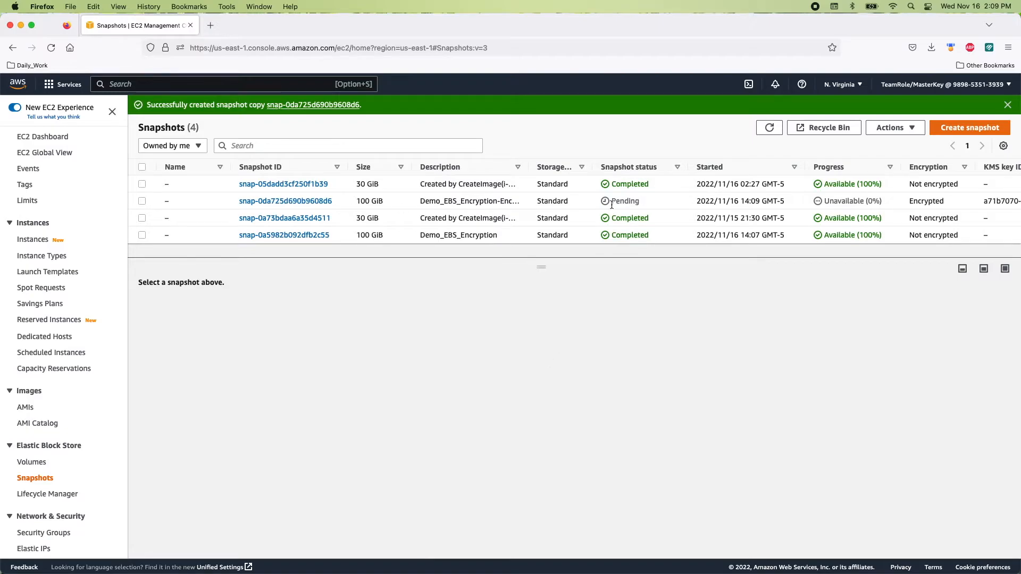
# Refresh the snapshots list with a wider Description column and compare the encryption status of Demo_EBS_Encryption and its encrypted copy.
pyautogui.moveTo(530, 164); pyautogui.dragTo(570, 166)
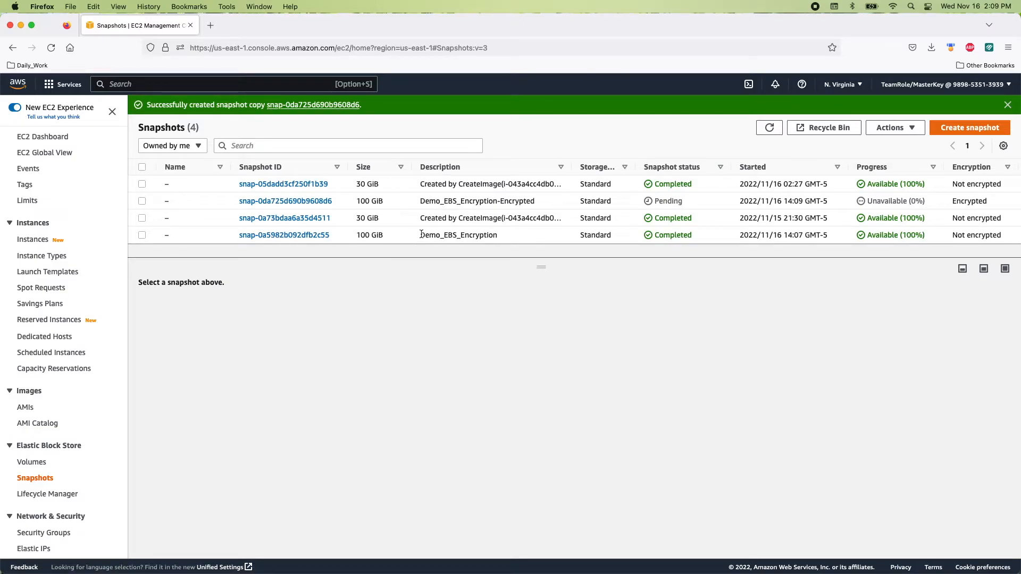
pyautogui.click(769, 128)
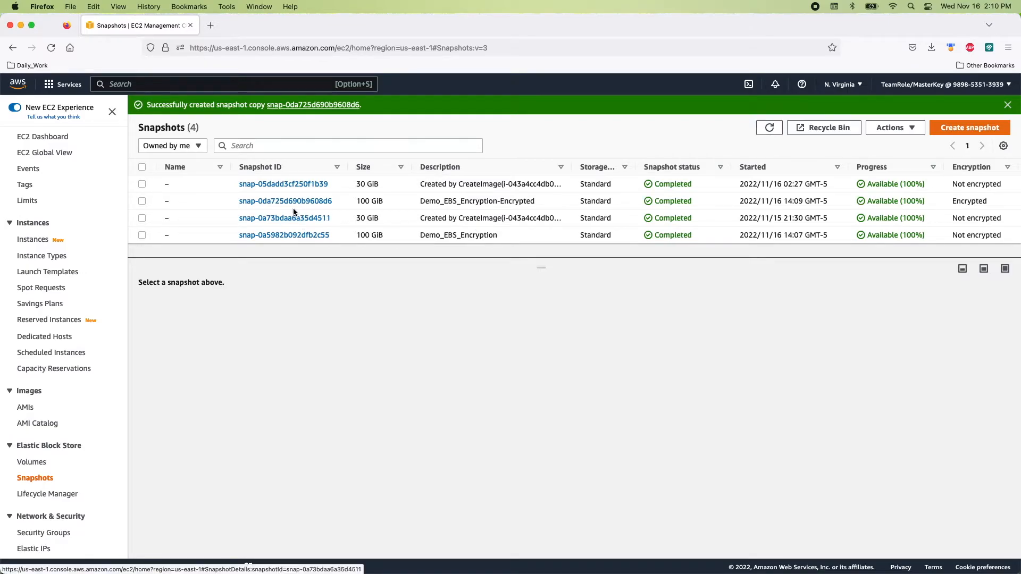
pyautogui.click(142, 236)
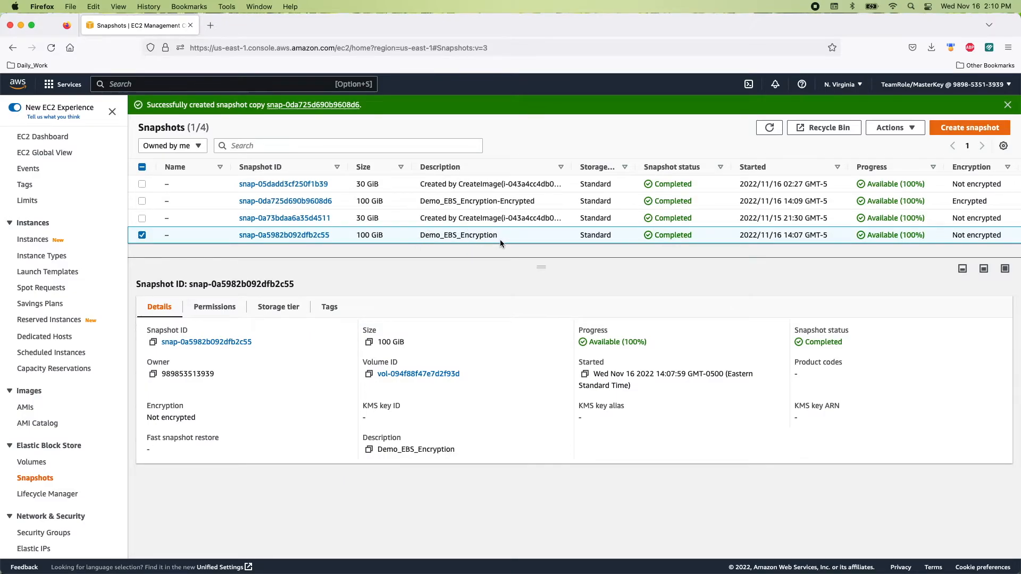
pyautogui.moveTo(420, 201); pyautogui.dragTo(467, 201)
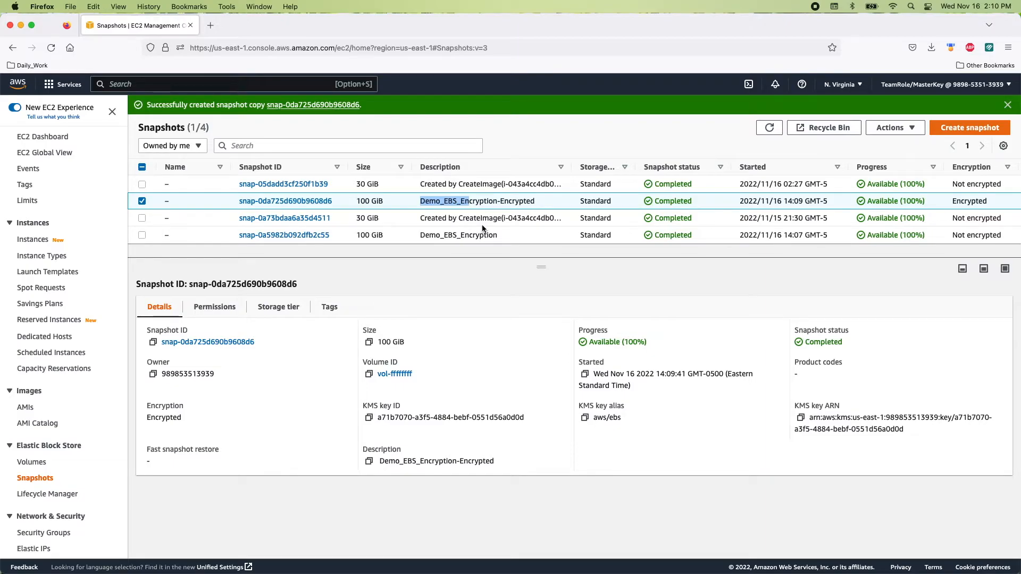
pyautogui.hscroll(5, 717, 223)
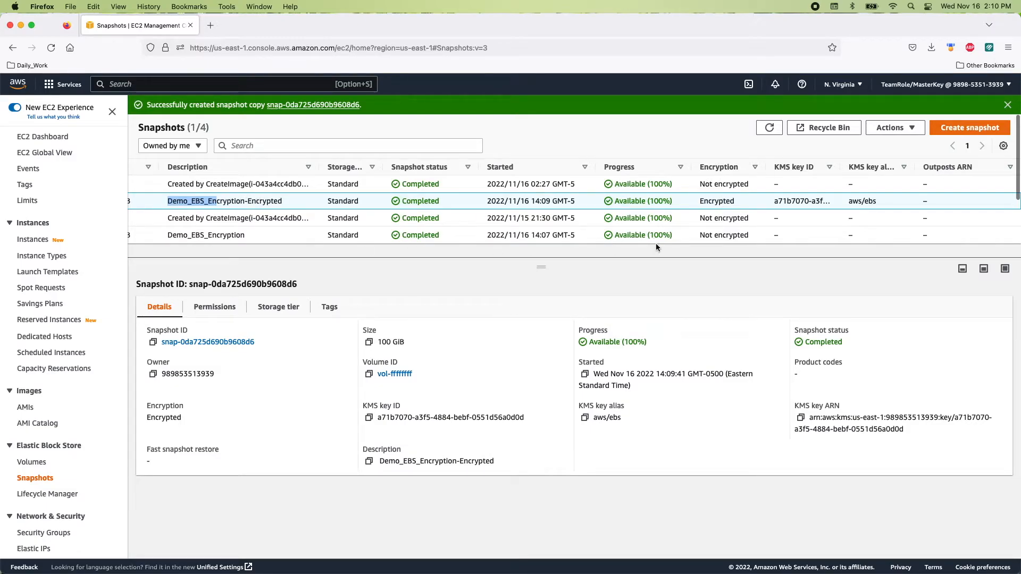
pyautogui.moveTo(698, 235); pyautogui.dragTo(746, 235)
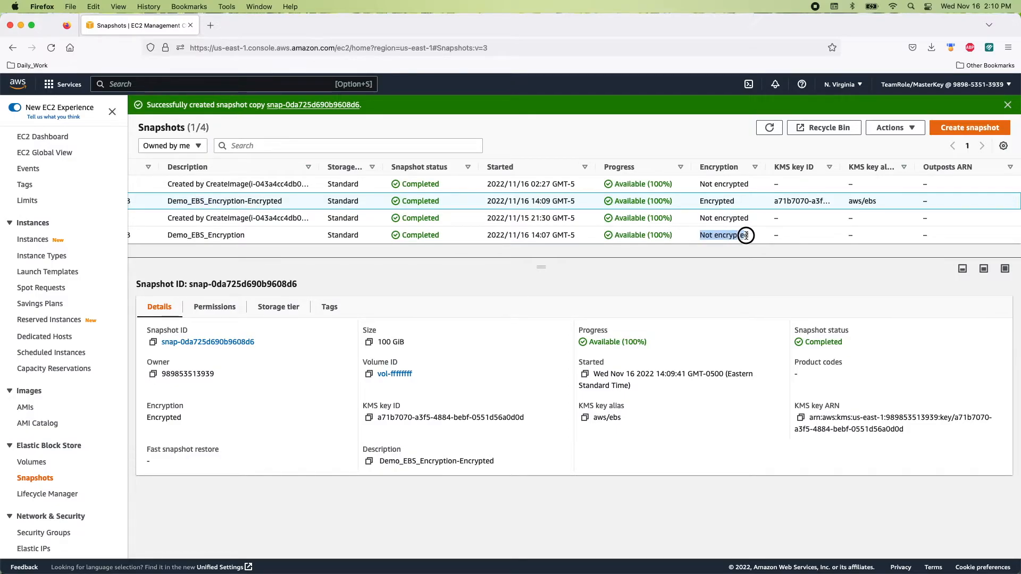
pyautogui.click(746, 235)
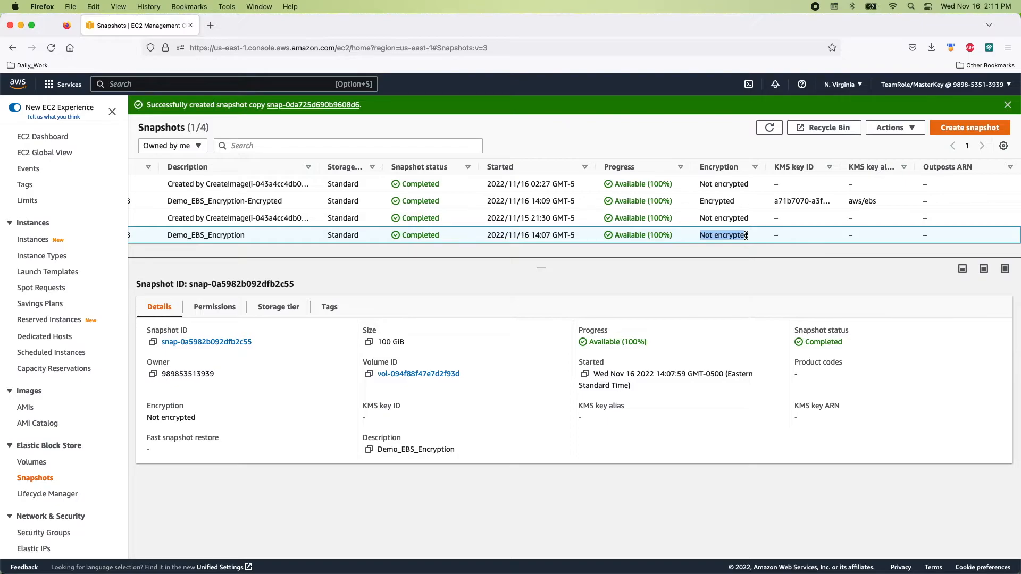
# Select only the Demo_EBS_Encryption-Encrypted snapshot and start creating a volume from it.
pyautogui.hscroll(-10, 340, 222)
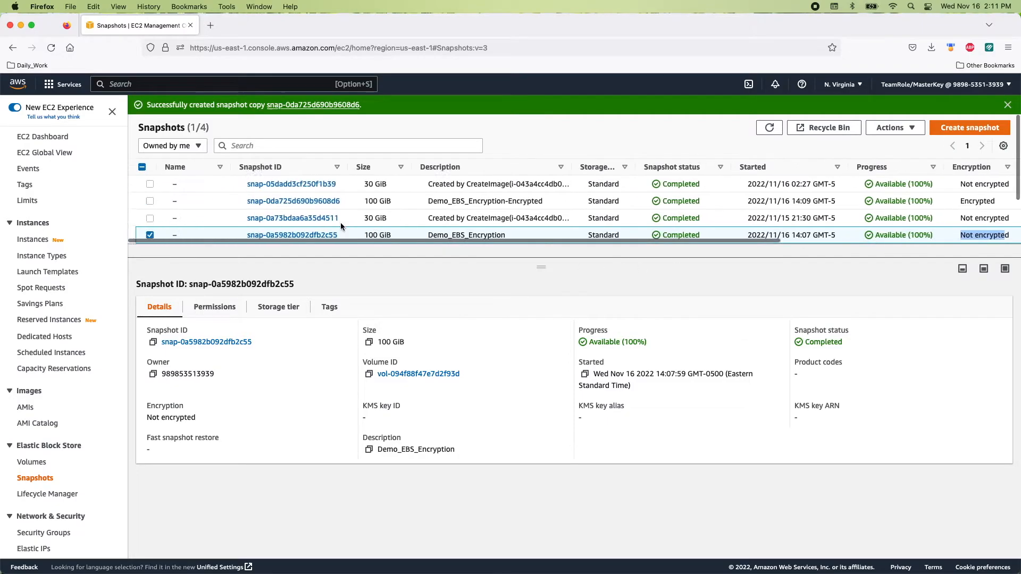
pyautogui.click(142, 202)
pyautogui.click(142, 235)
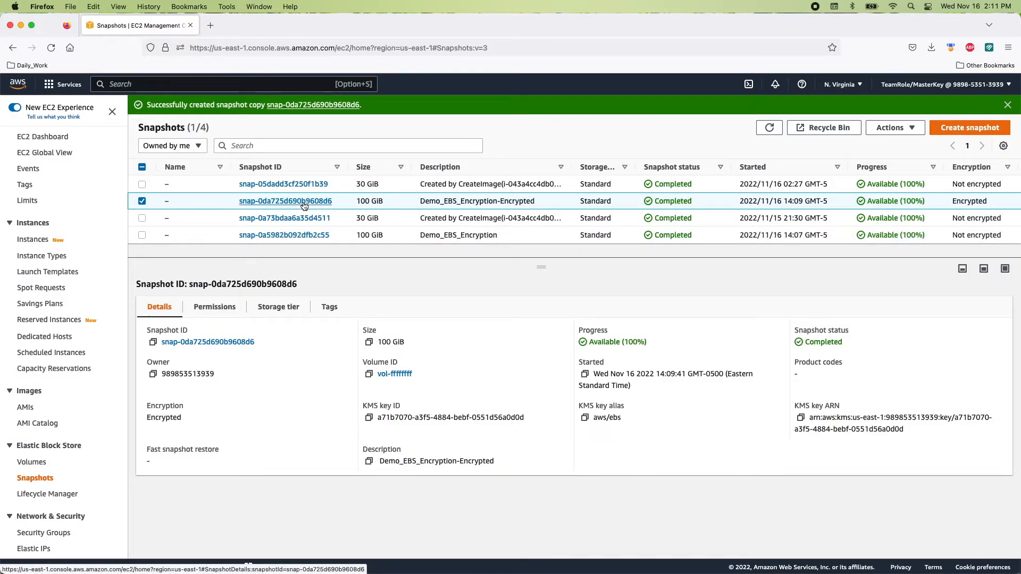
pyautogui.click(894, 129)
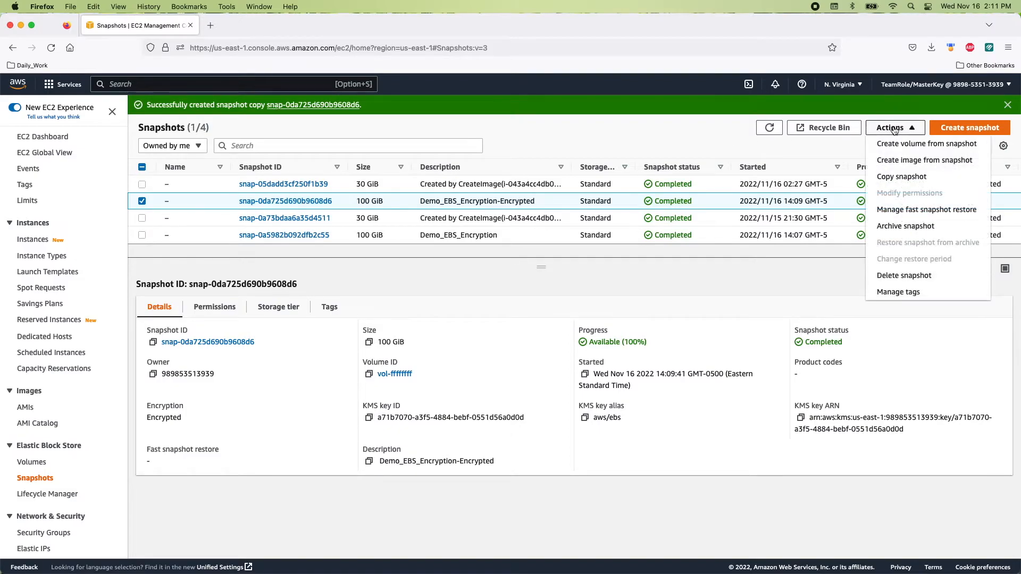
pyautogui.click(920, 146)
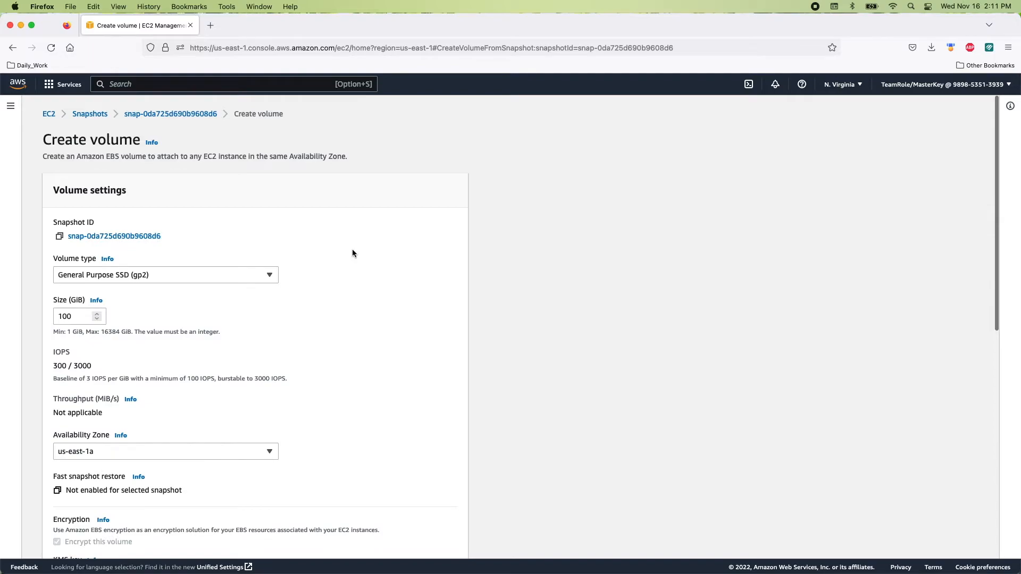
# Set the new volume's Availability Zone to us-east-1d, keep the default aws/ebs KMS key, and create the volume.
pyautogui.scroll(-2, 226, 329)
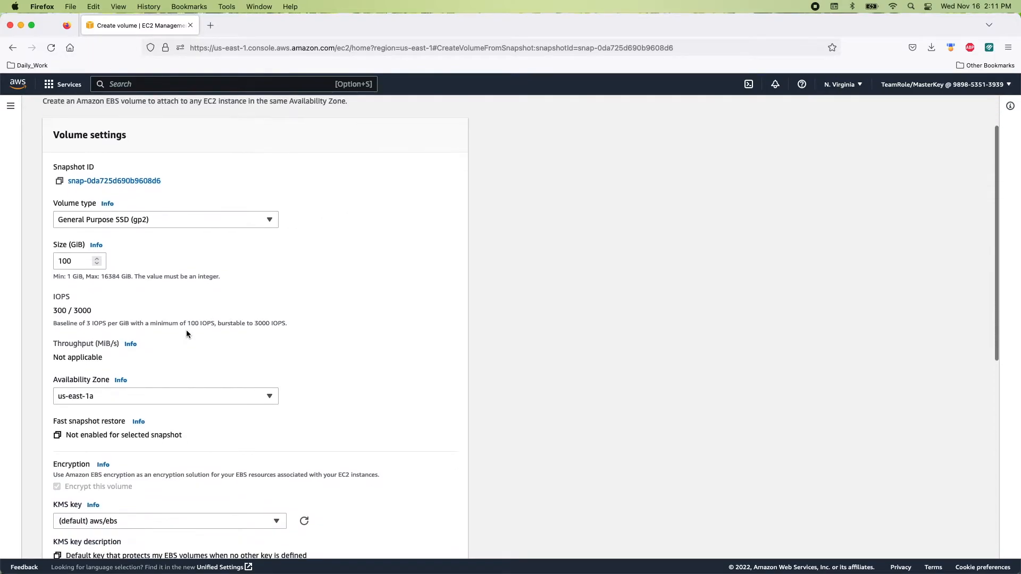
pyautogui.click(91, 396)
pyautogui.click(95, 347)
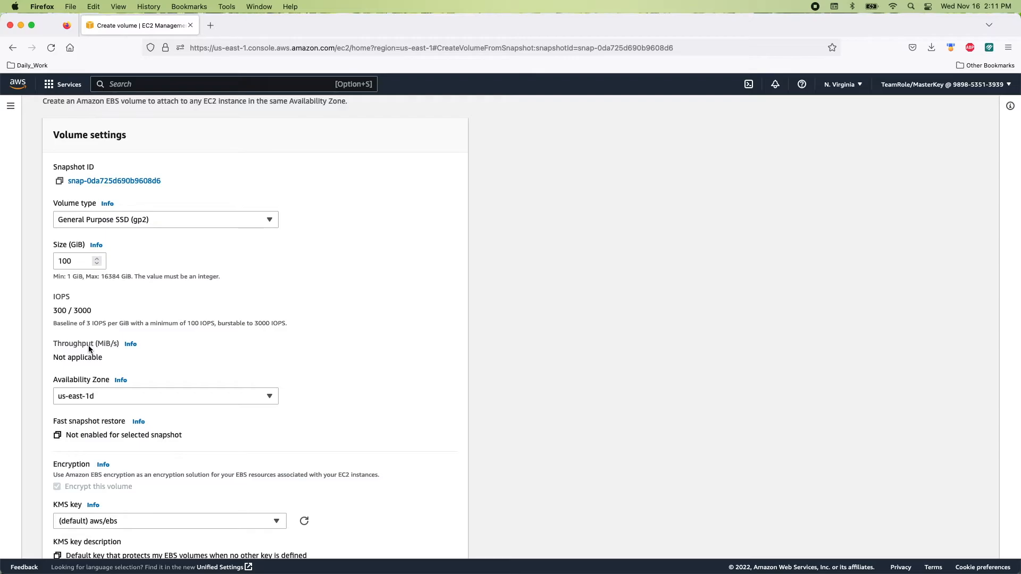
pyautogui.scroll(-8, 109, 339)
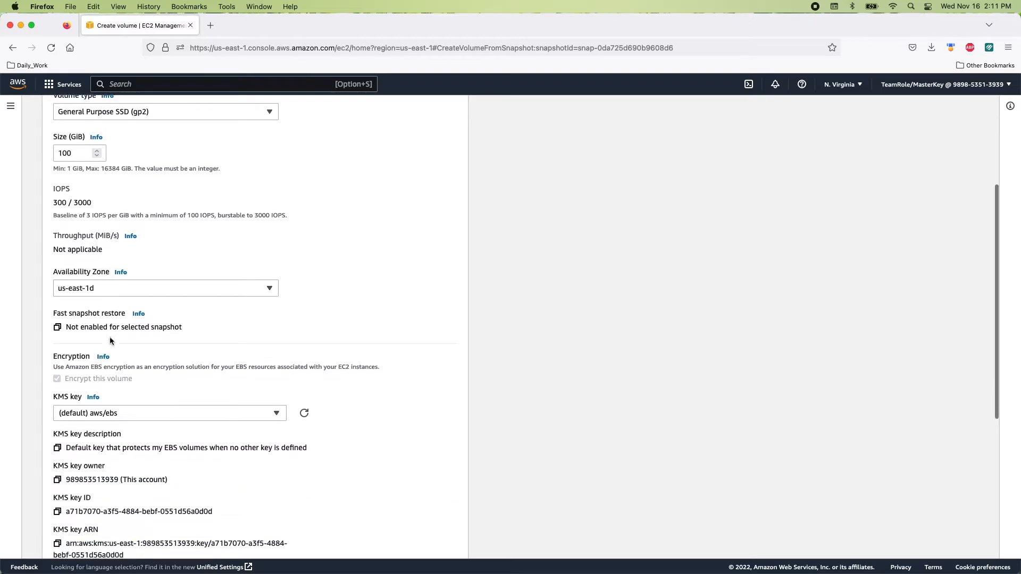
pyautogui.scroll(-1, 110, 339)
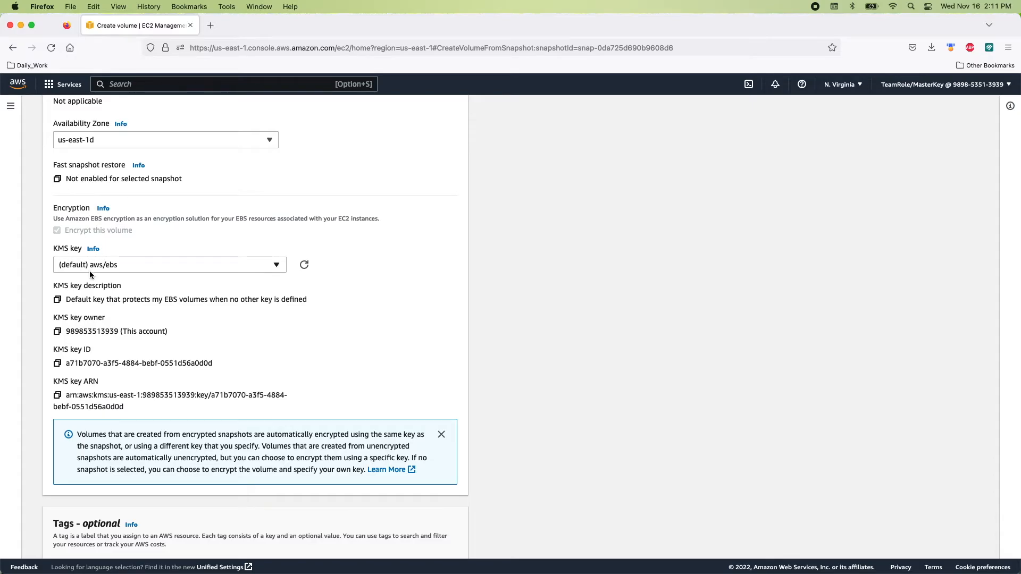
pyautogui.scroll(-3, 86, 267)
pyautogui.click(416, 538)
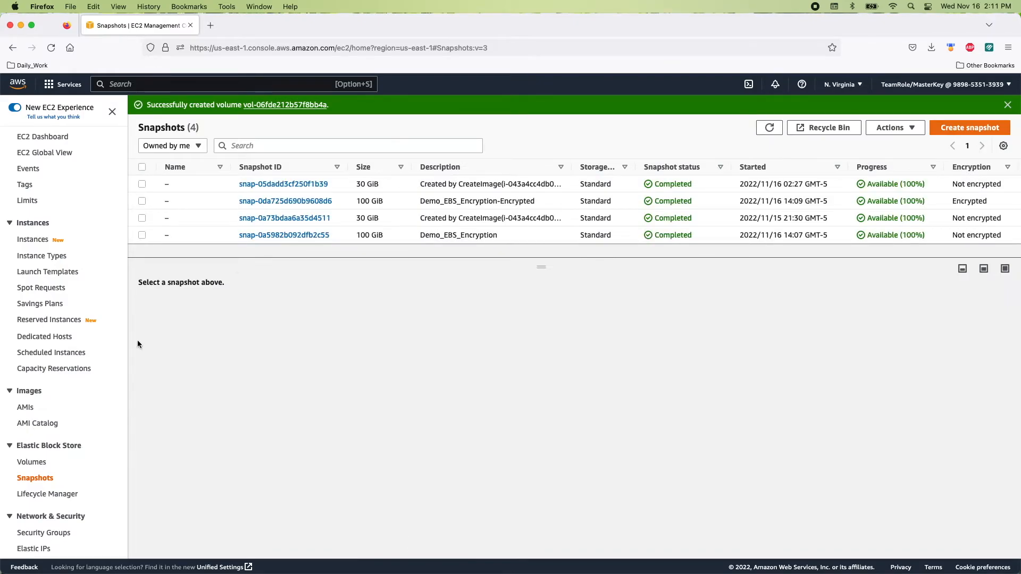
# Open and refresh the volumes list, and check the state and encryption of the volume created from the encrypted snapshot.
pyautogui.click(27, 461)
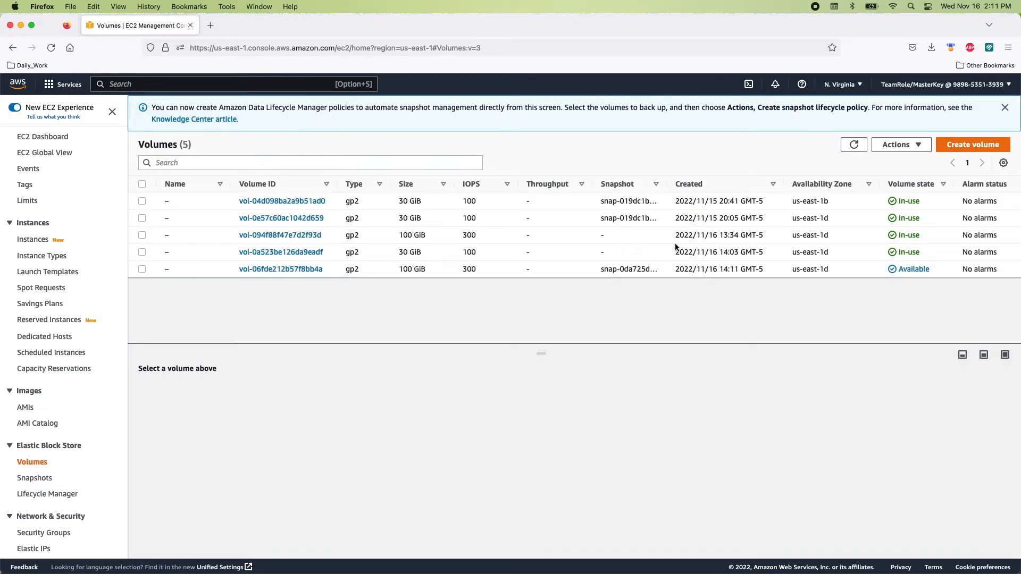
pyautogui.click(853, 144)
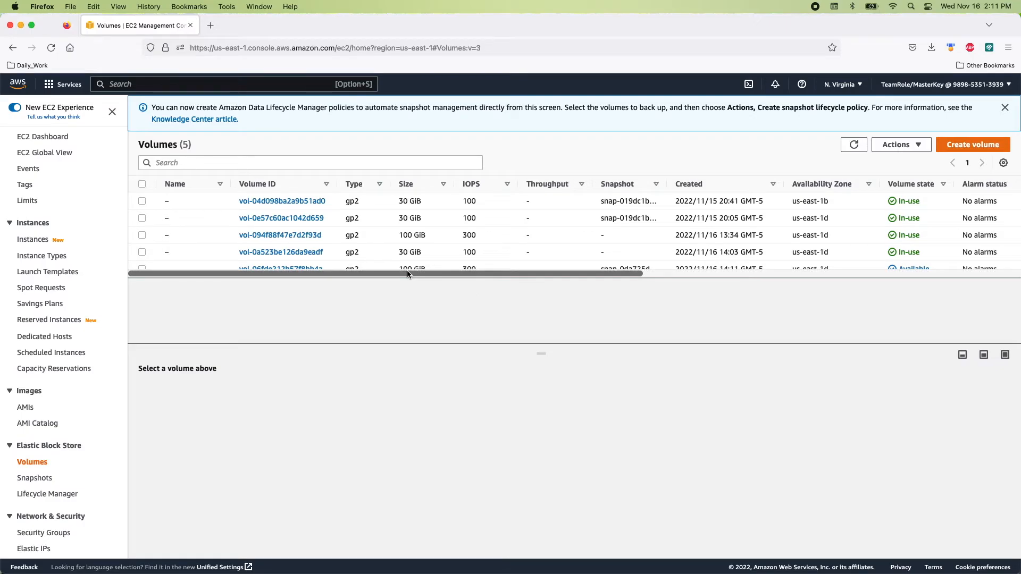
pyautogui.moveTo(369, 273); pyautogui.dragTo(630, 272)
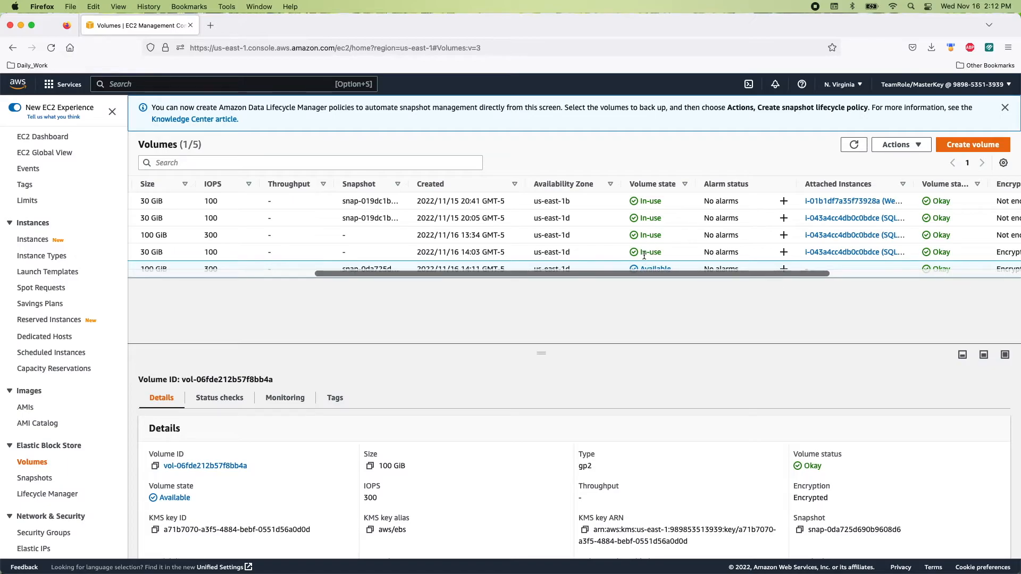
pyautogui.hscroll(10, 643, 255)
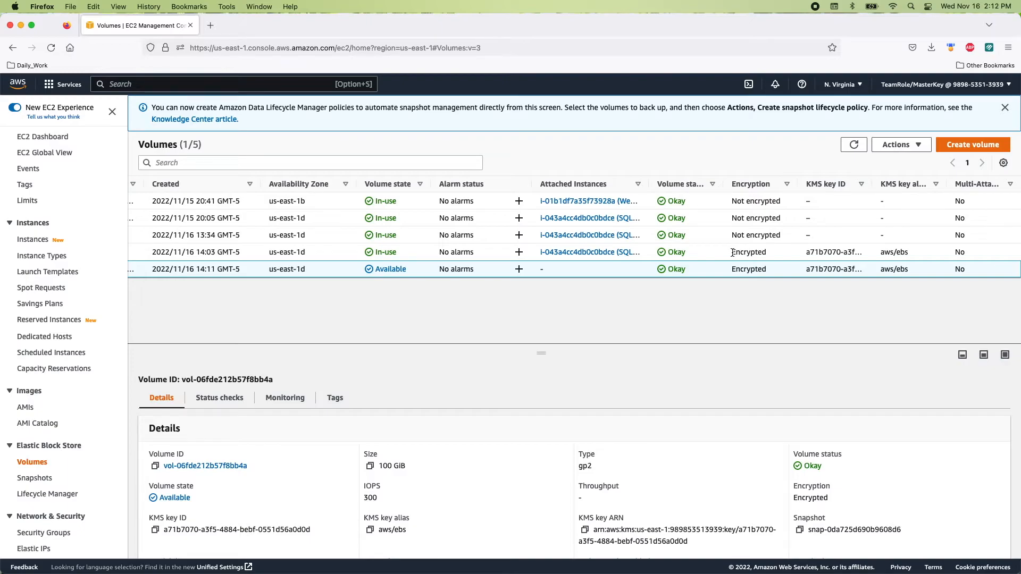
pyautogui.hscroll(-1, 447, 275)
pyautogui.hscroll(-10, 446, 273)
pyautogui.hscroll(-2, 447, 264)
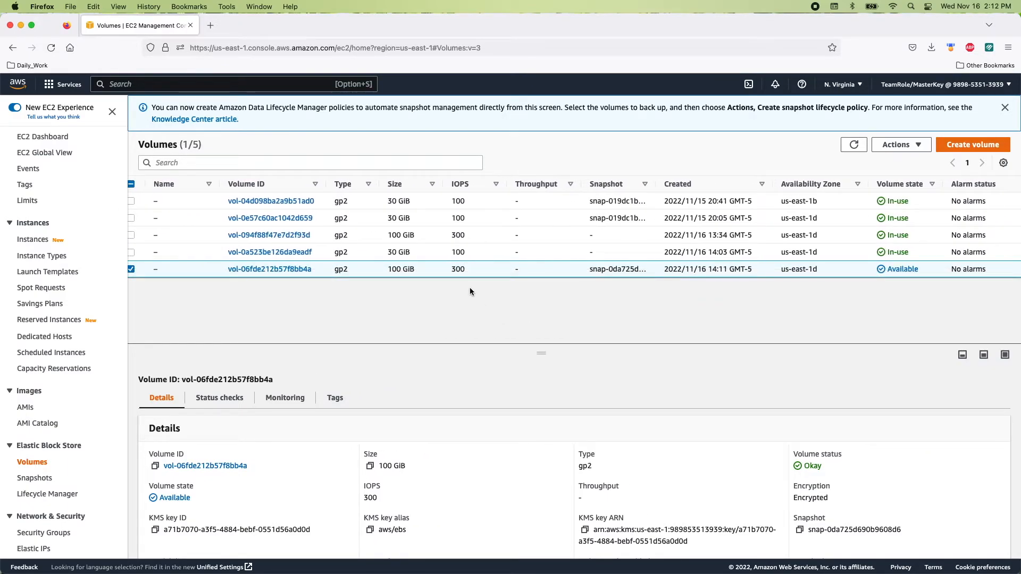
# Compare the size, attached instance and encryption status of the original 100 GiB volume and the one created from the snapshot.
pyautogui.moveTo(387, 235); pyautogui.dragTo(426, 237)
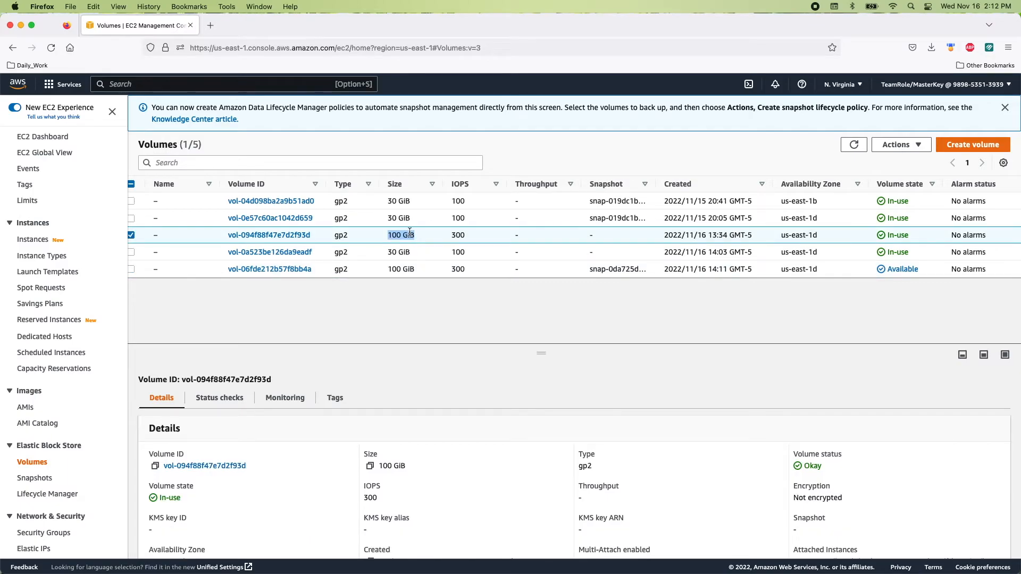
pyautogui.moveTo(387, 269); pyautogui.dragTo(415, 270)
pyautogui.hscroll(10, 586, 225)
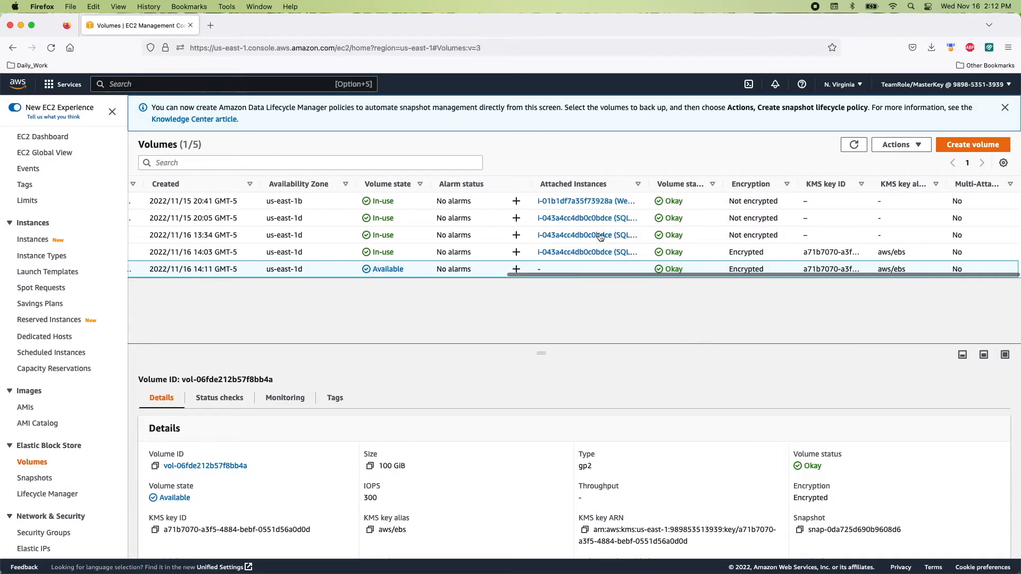
pyautogui.hscroll(-10, 372, 237)
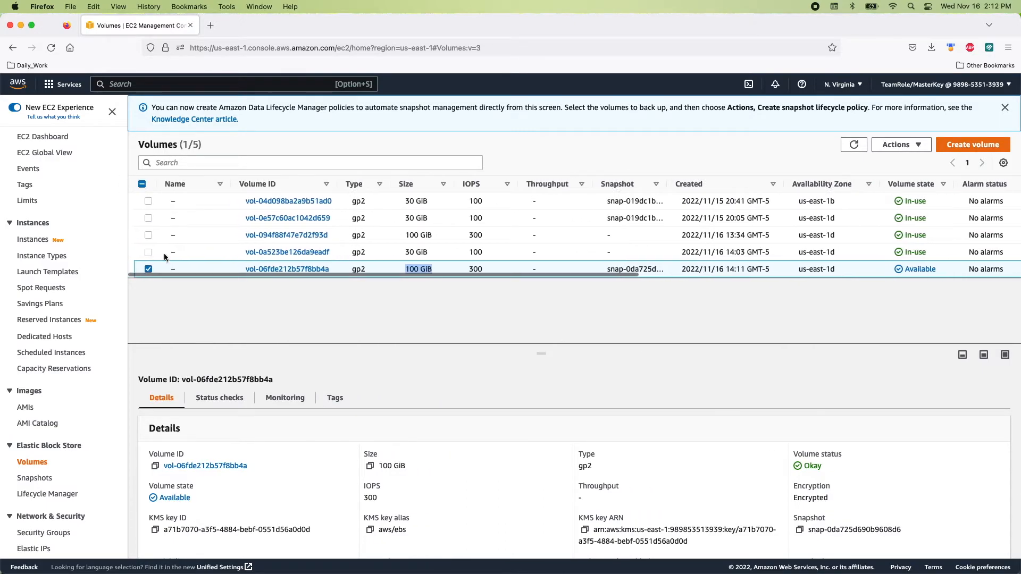
# Attach the encrypted 100 GiB volume created from the Demo_EBS_Encryption-Encrypted snapshot to the SQL_Server_EC2 instance.
pyautogui.hscroll(5, 479, 234)
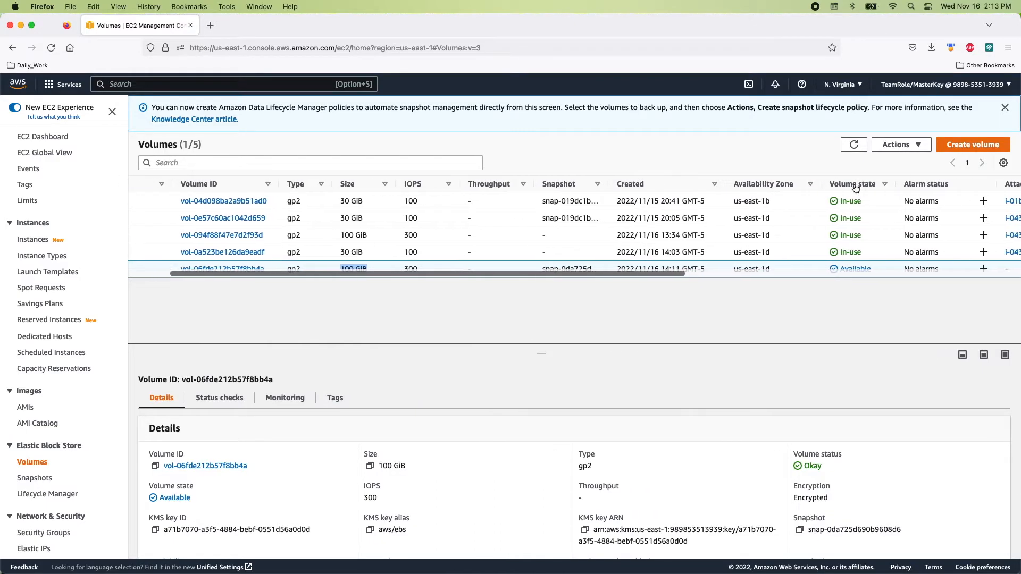
pyautogui.click(902, 150)
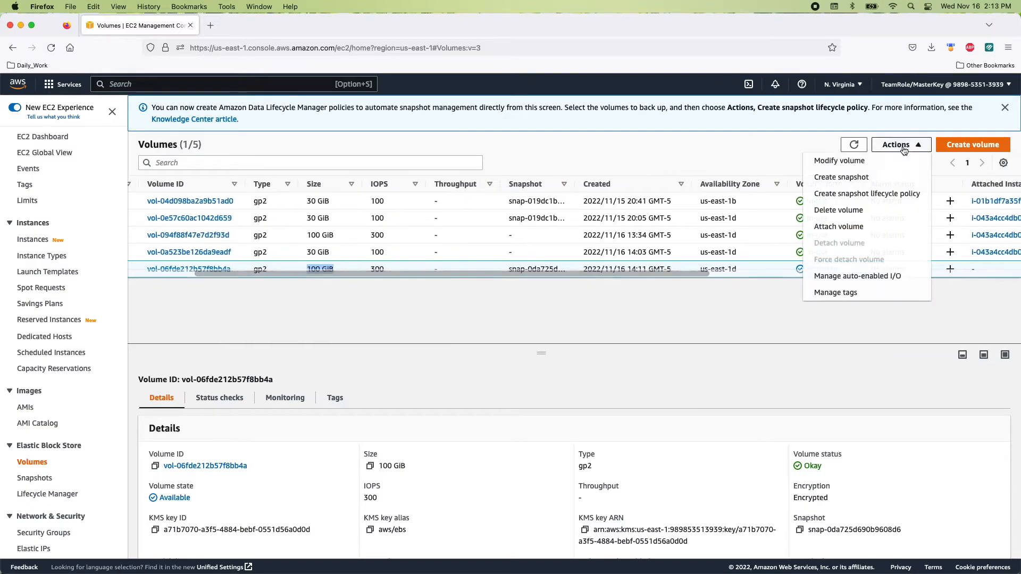
pyautogui.click(845, 226)
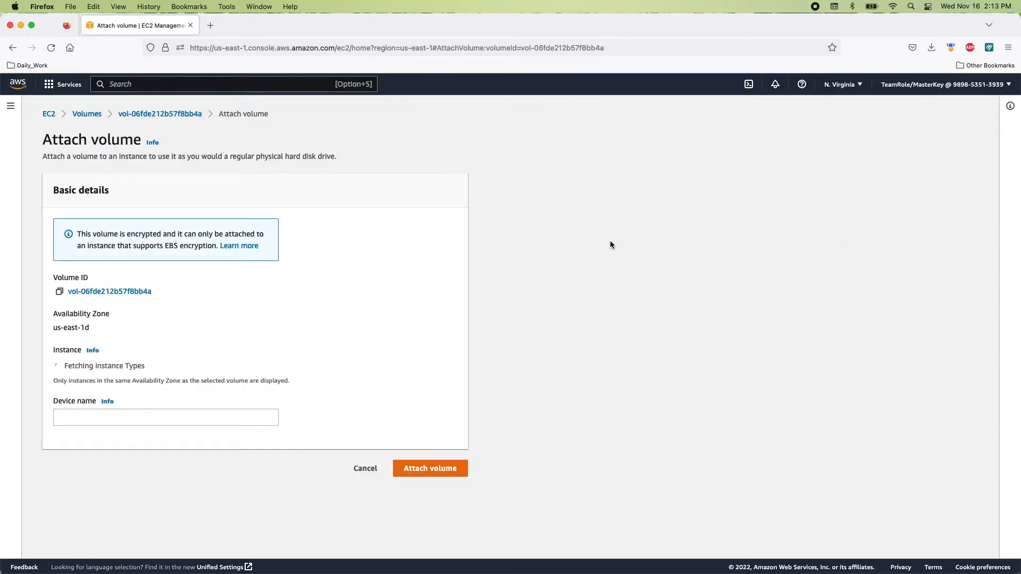
pyautogui.click(134, 369)
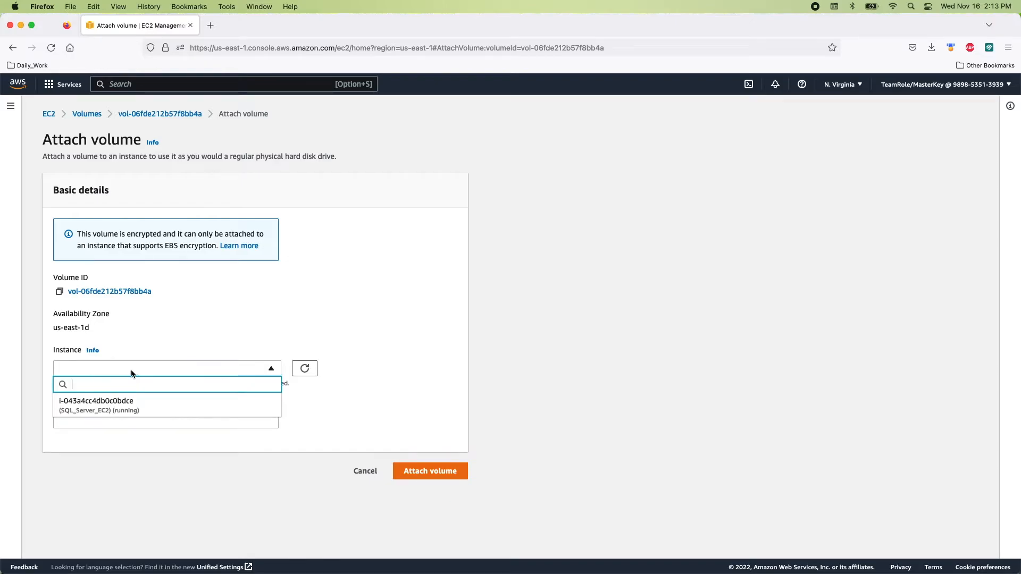
pyautogui.click(125, 405)
pyautogui.click(403, 481)
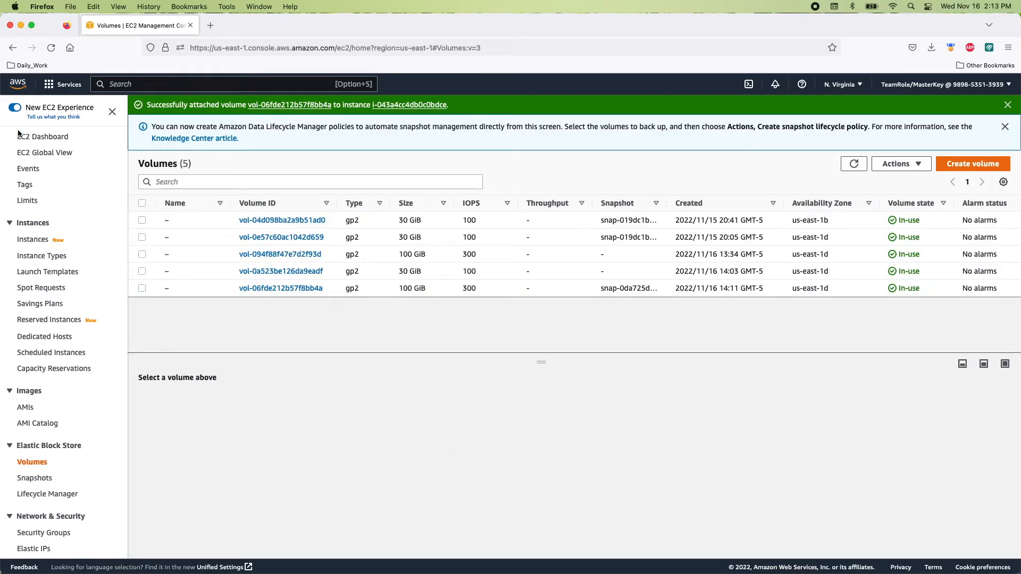
# Open the running instances and examine the device names, sizes and encryption status of the volumes attached to SQL_Server_EC2.
pyautogui.click(44, 136)
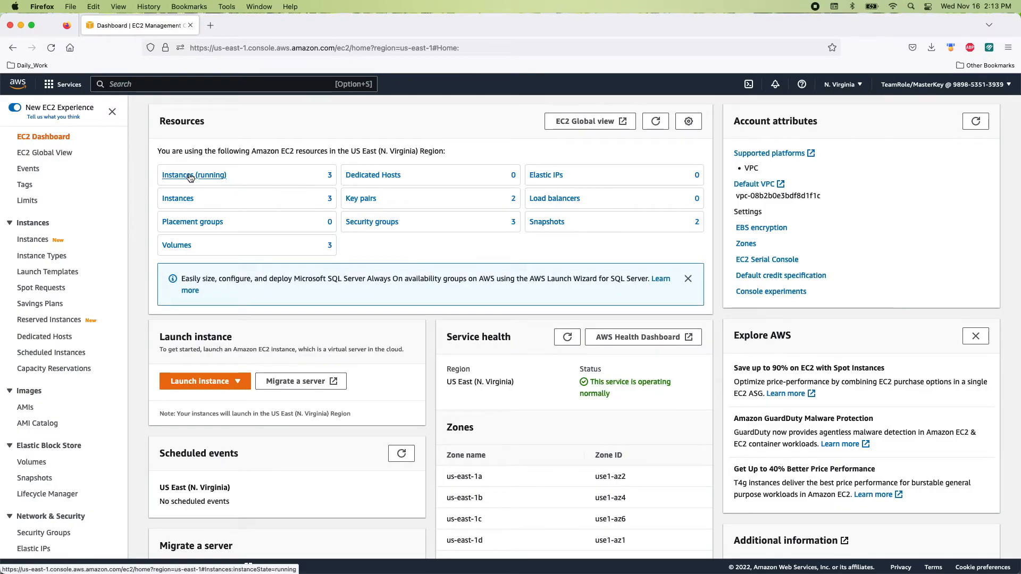
pyautogui.click(190, 178)
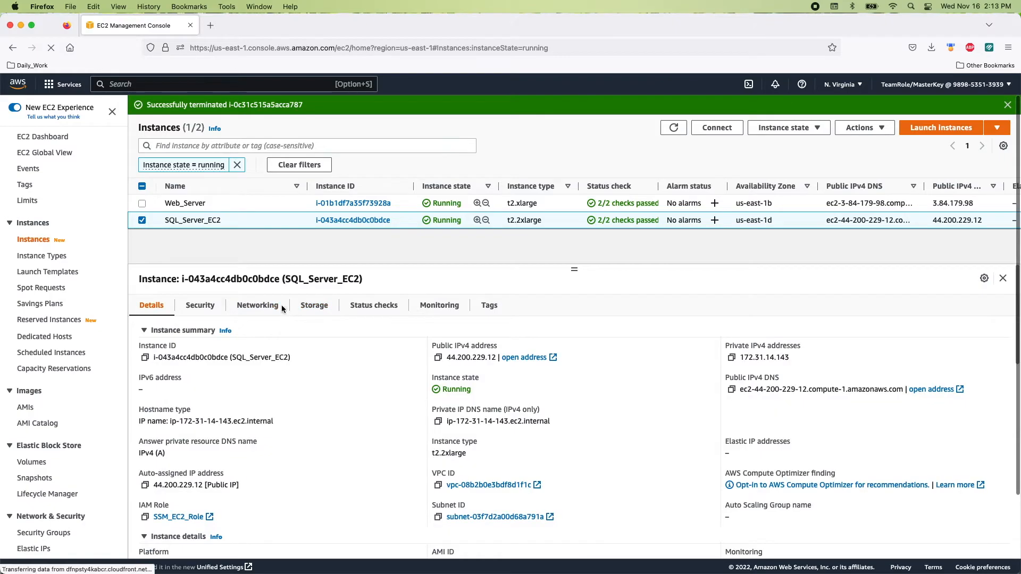
pyautogui.click(313, 305)
pyautogui.scroll(-2, 306, 419)
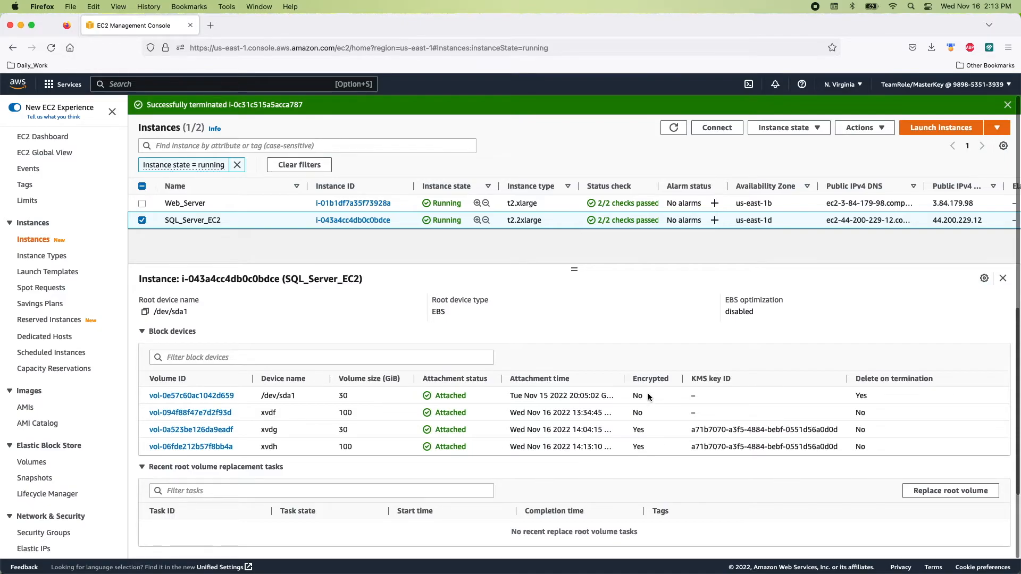
pyautogui.moveTo(260, 396); pyautogui.dragTo(297, 397)
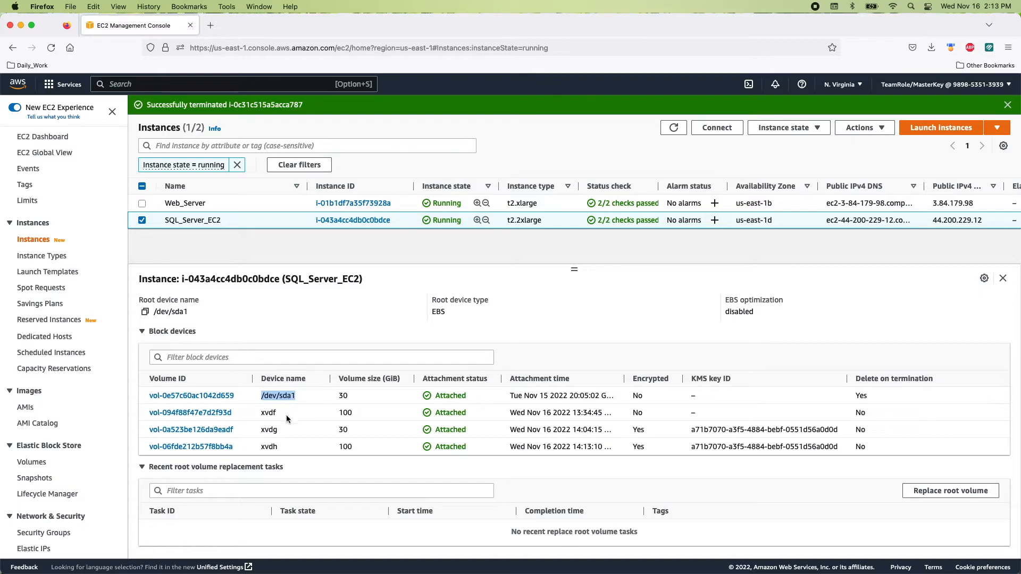
pyautogui.moveTo(261, 414); pyautogui.dragTo(284, 416)
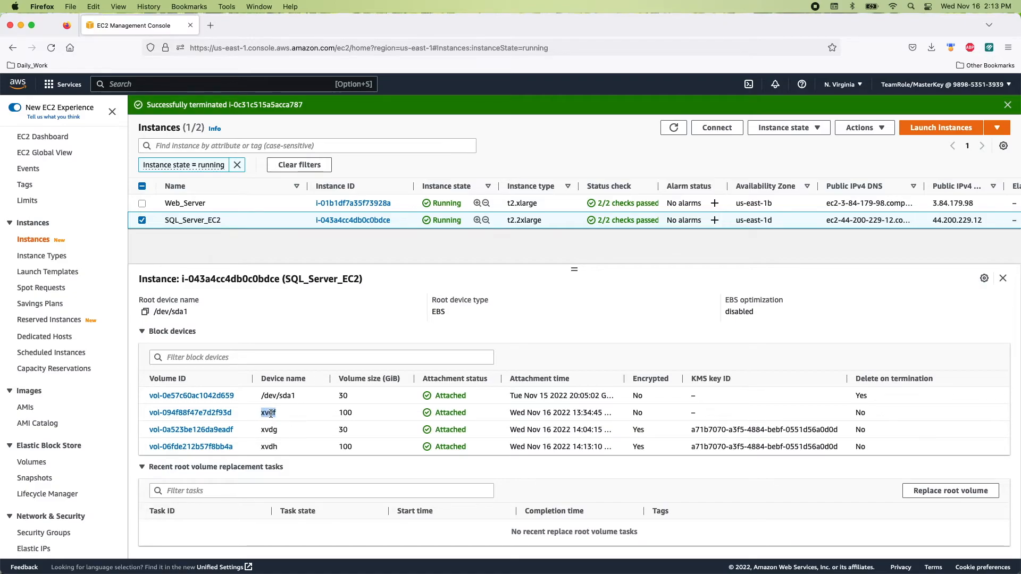
pyautogui.scroll(2, 239, 436)
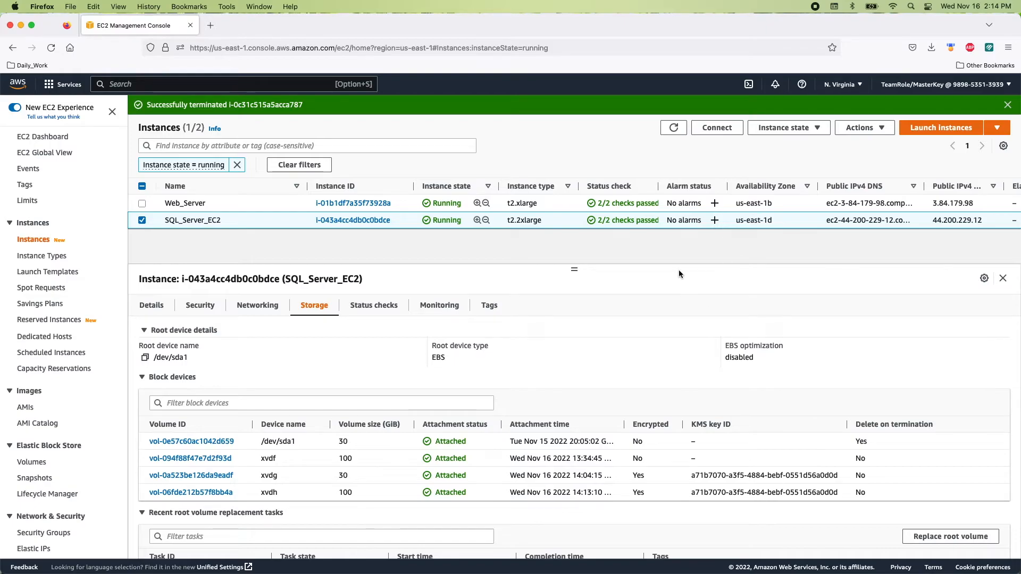
# Try to stop the SQL_Server_EC2 instance and dismiss the resulting notification.
pyautogui.click(789, 131)
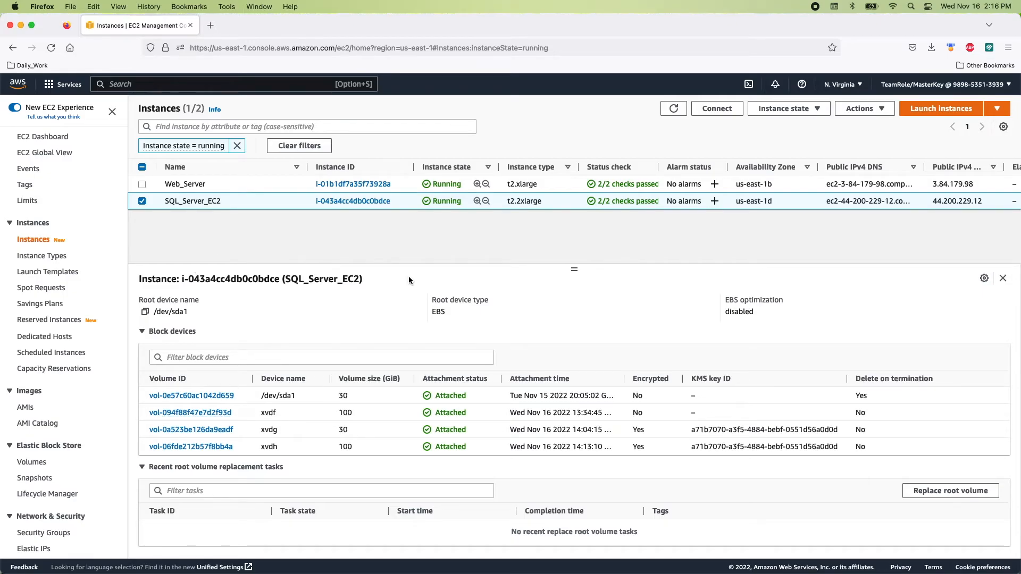
pyautogui.click(785, 108)
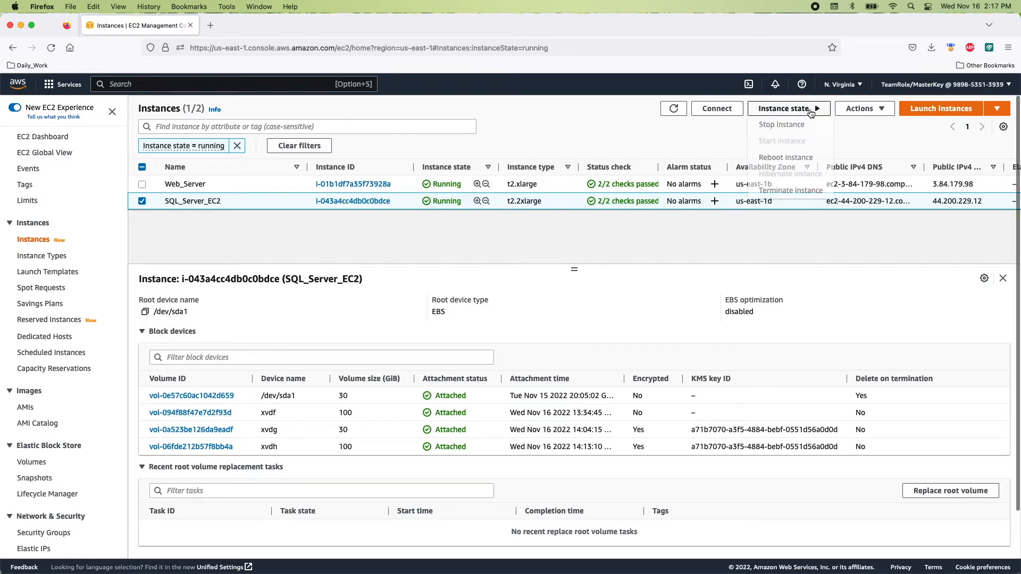
pyautogui.click(777, 125)
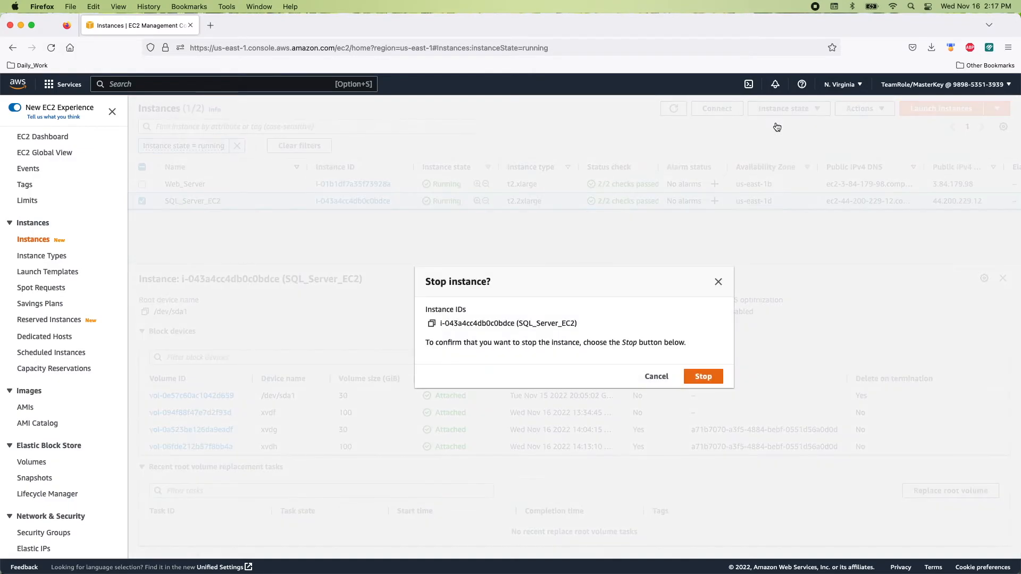
pyautogui.click(703, 376)
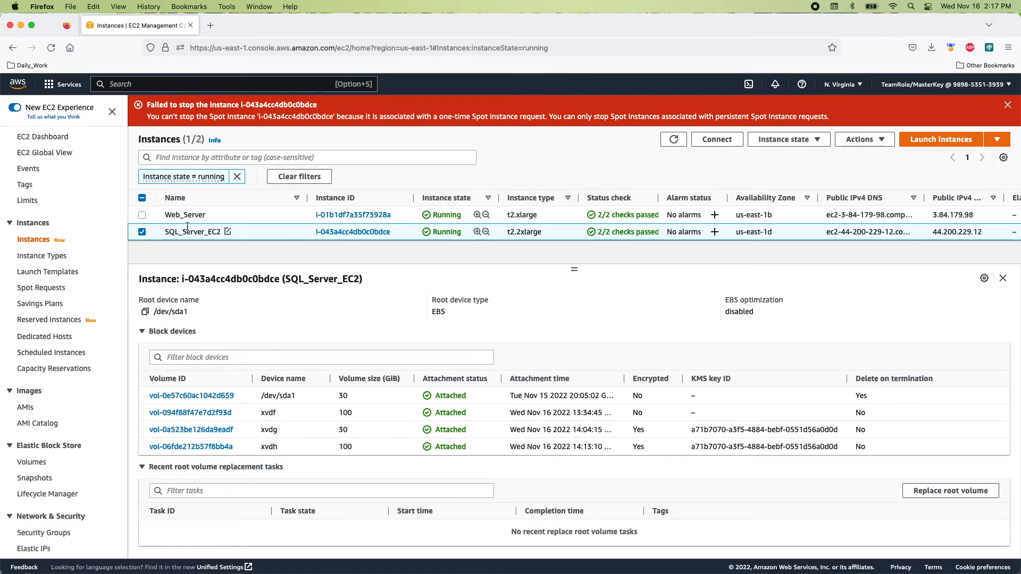
pyautogui.click(1007, 105)
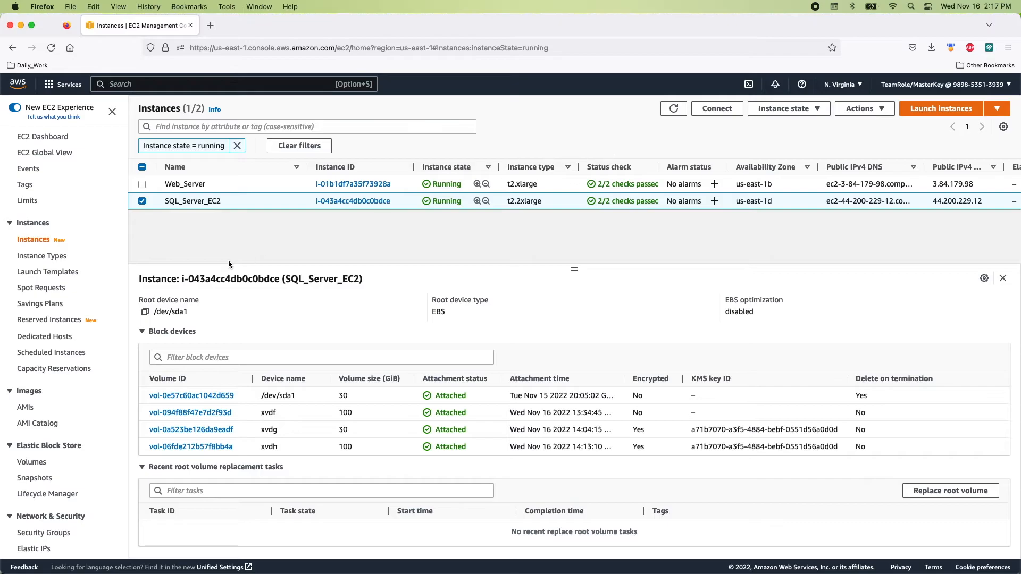
# Select only the unencrypted 100 GiB Demo_EBS_Encryption snapshot and start creating a volume from it.
pyautogui.click(35, 476)
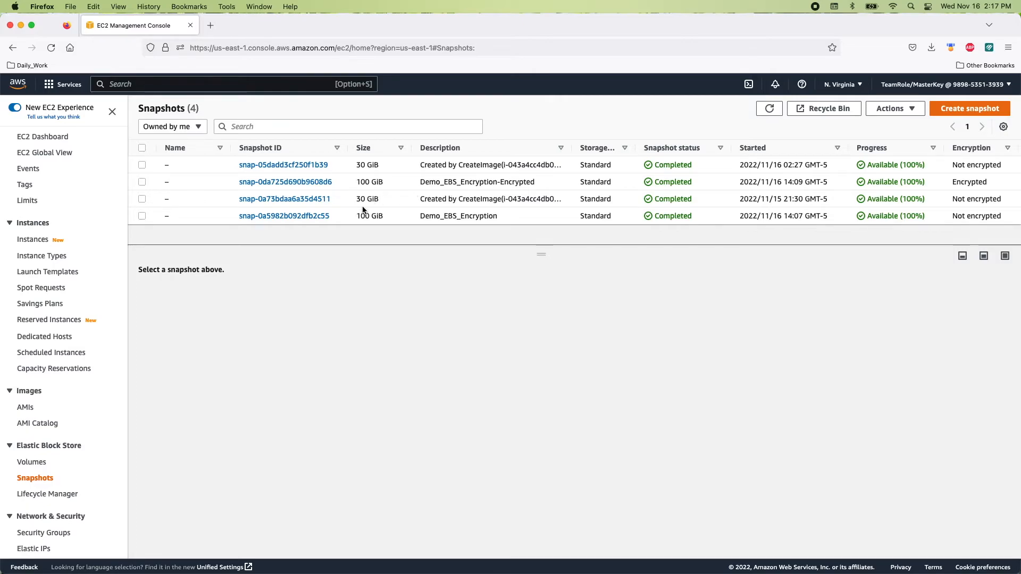
pyautogui.hscroll(2, 158, 208)
pyautogui.hscroll(-2, 157, 206)
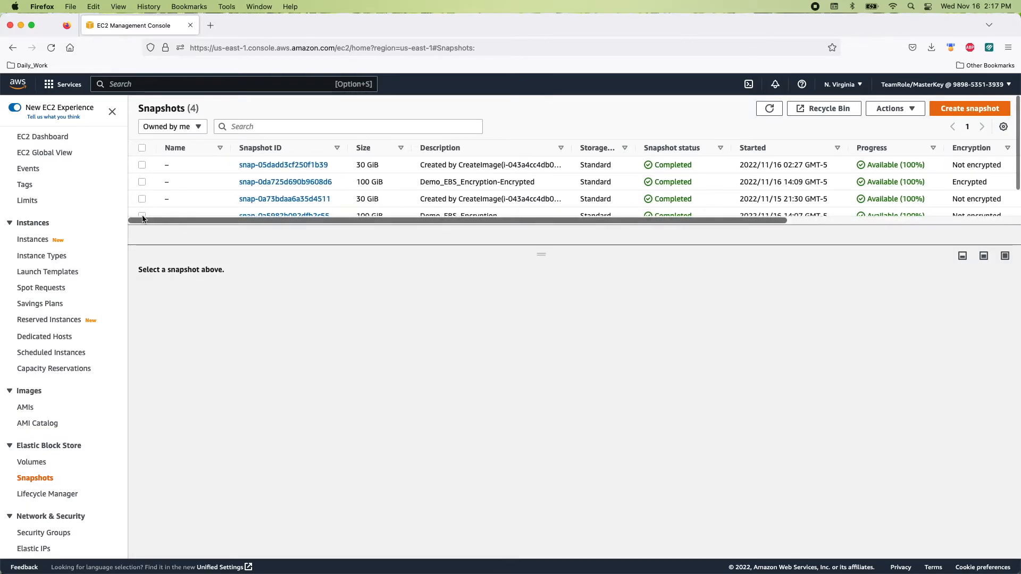
pyautogui.click(142, 216)
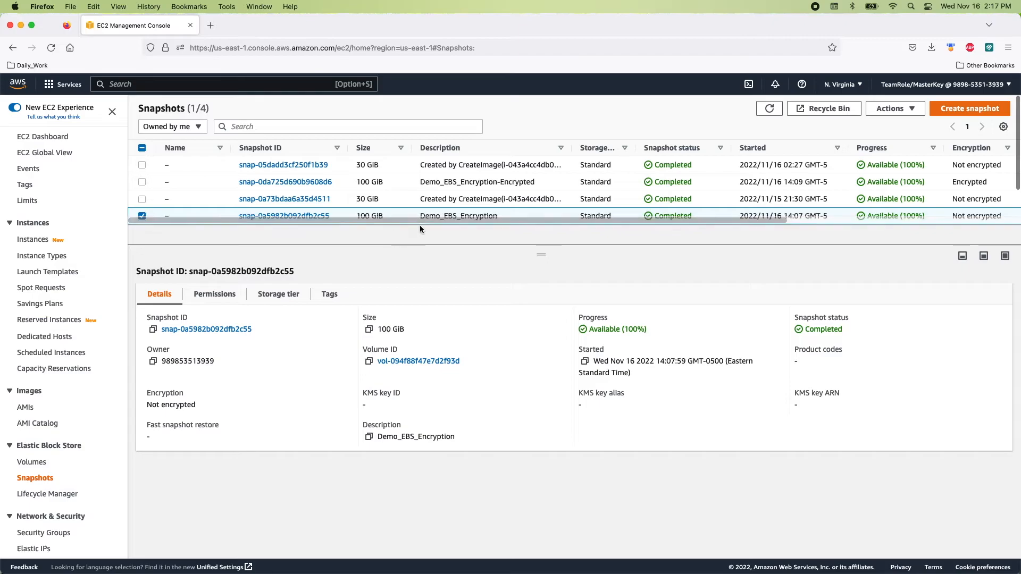
pyautogui.moveTo(537, 253); pyautogui.dragTo(537, 260)
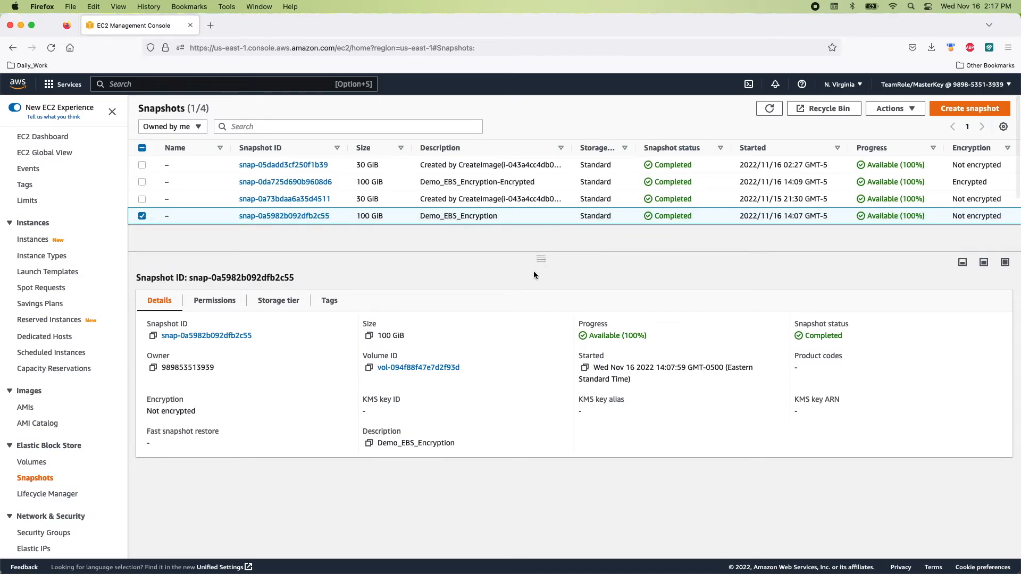
pyautogui.click(891, 108)
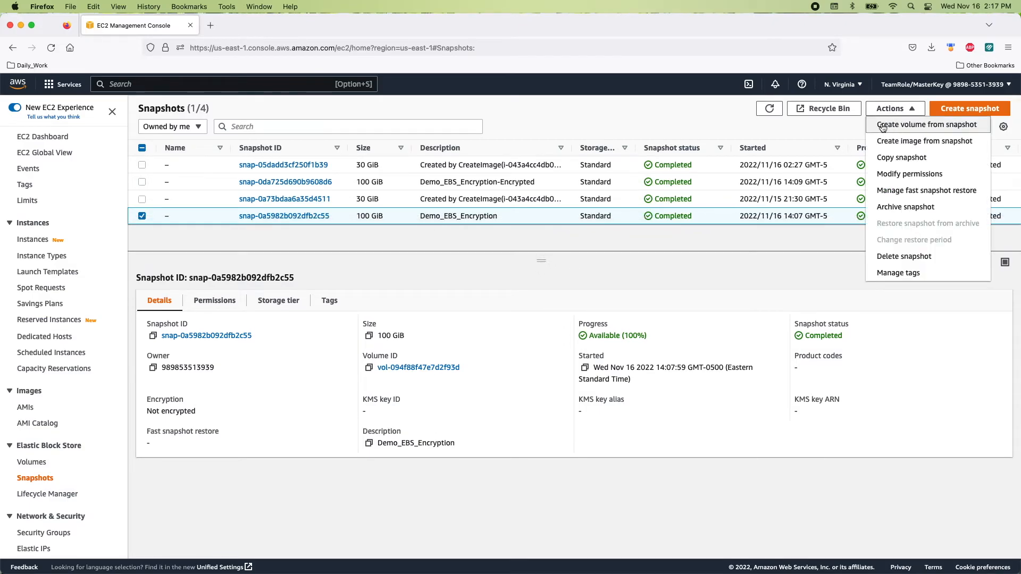
pyautogui.click(940, 126)
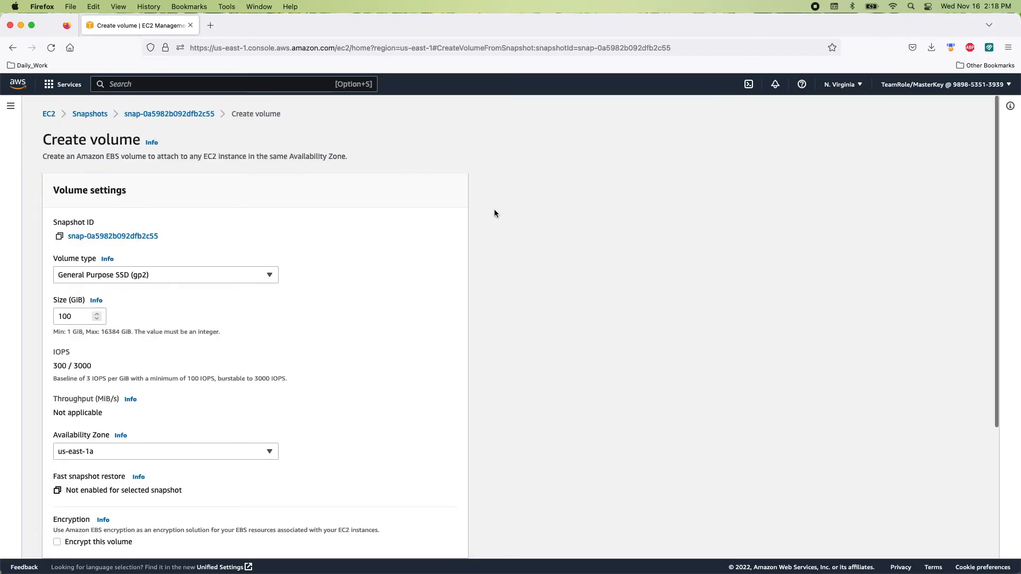
# Set the Availability Zone to us-east-1d, enable encryption with the default aws/ebs KMS key, and create the volume.
pyautogui.scroll(-3, 343, 269)
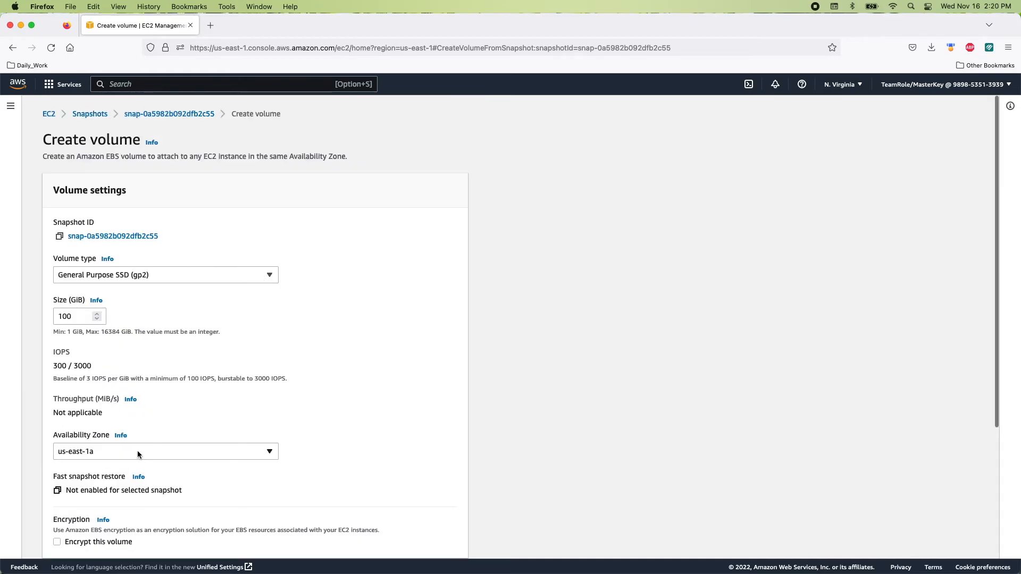
pyautogui.click(140, 451)
pyautogui.click(98, 401)
pyautogui.scroll(-2, 264, 439)
pyautogui.scroll(-3, 265, 439)
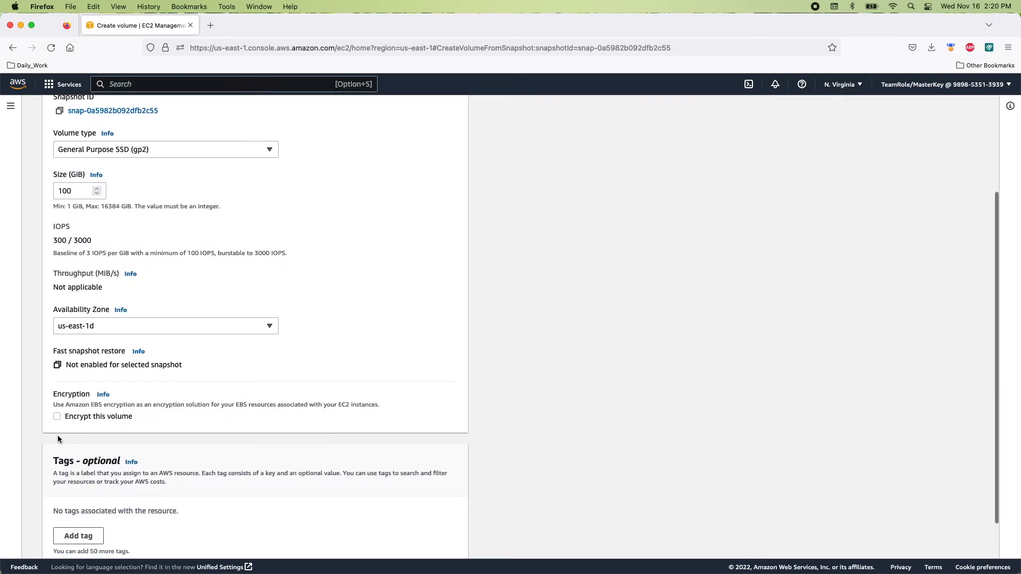
pyautogui.click(56, 416)
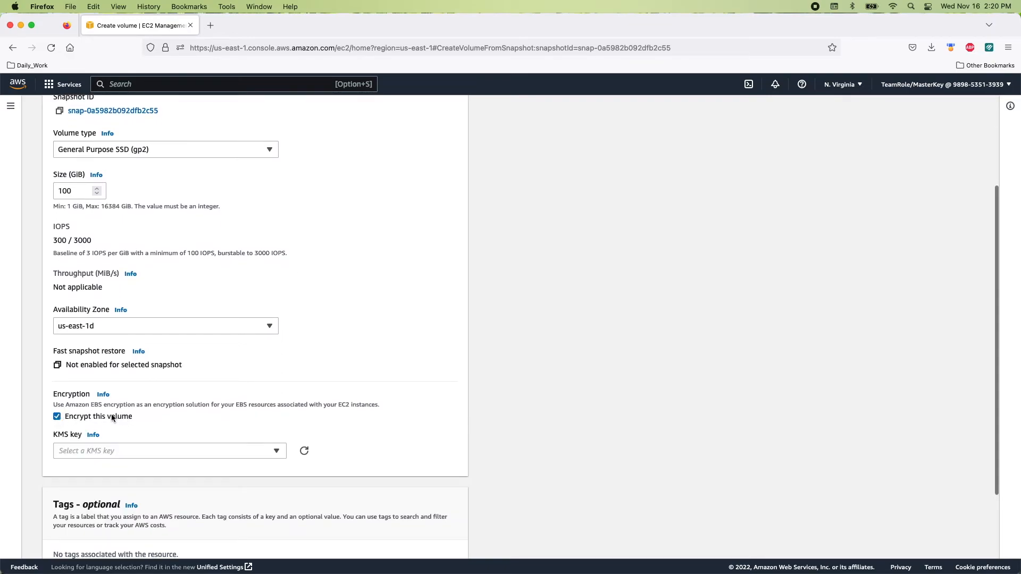
pyautogui.click(107, 452)
pyautogui.click(97, 503)
pyautogui.scroll(-10, 100, 479)
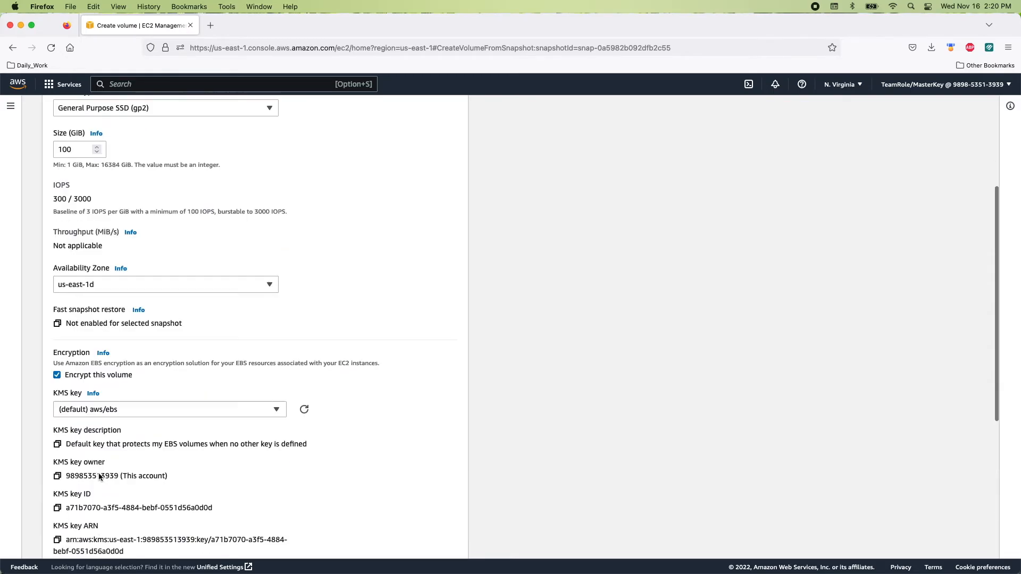
pyautogui.click(423, 540)
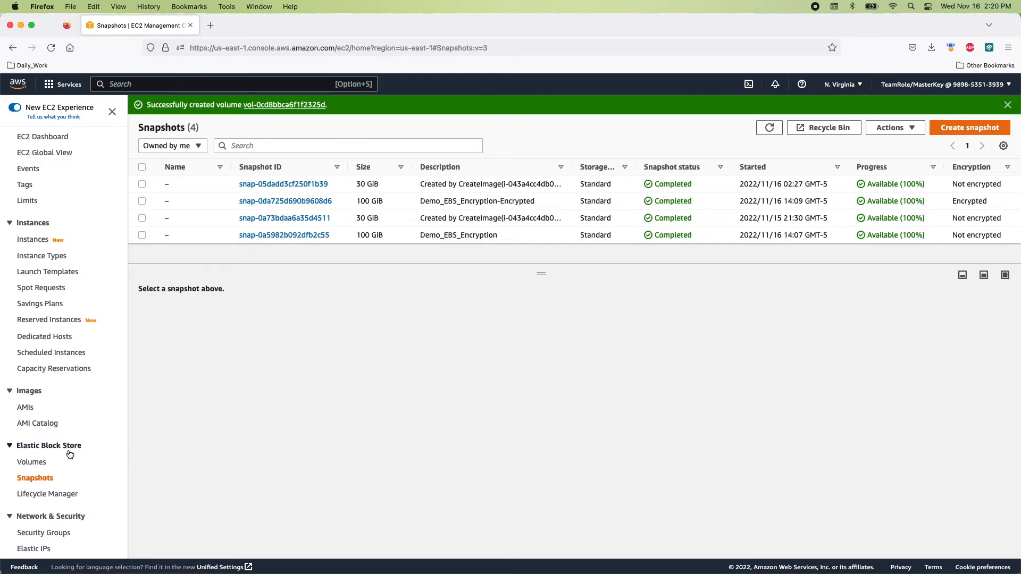
# Open and refresh the volumes list, and check the new volume's encryption, state and Availability Zone.
pyautogui.click(33, 462)
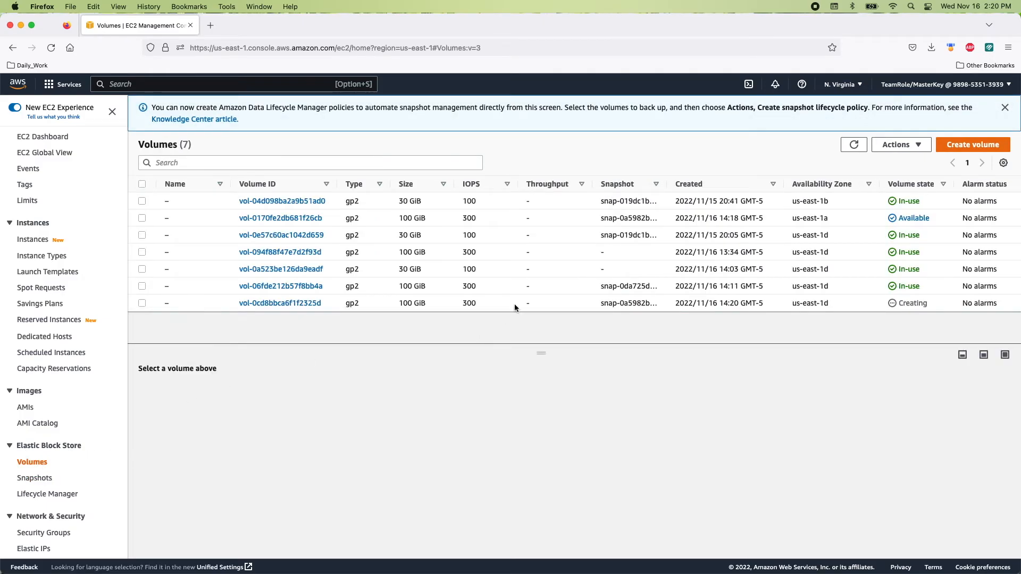
pyautogui.click(480, 301)
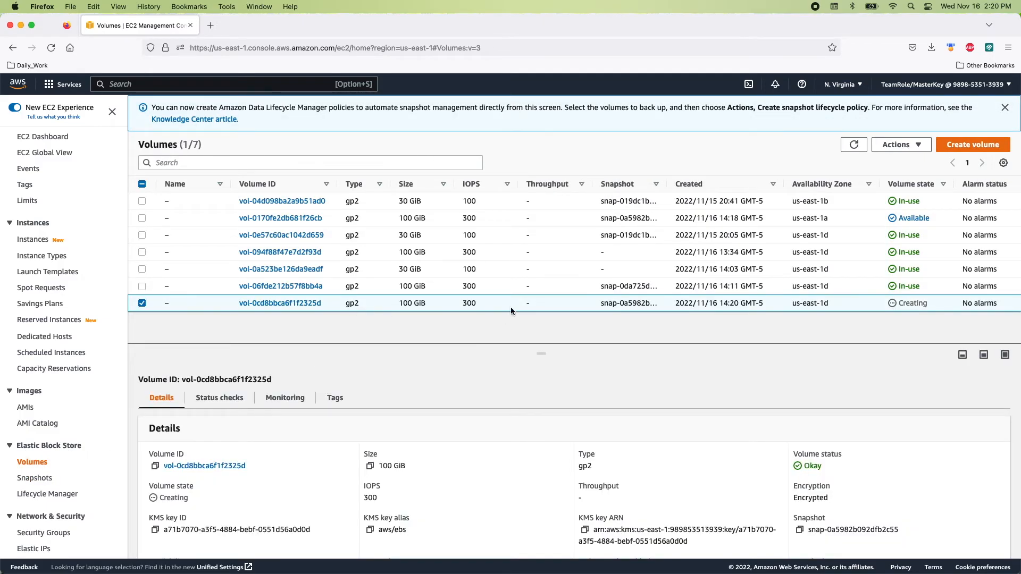
pyautogui.click(853, 144)
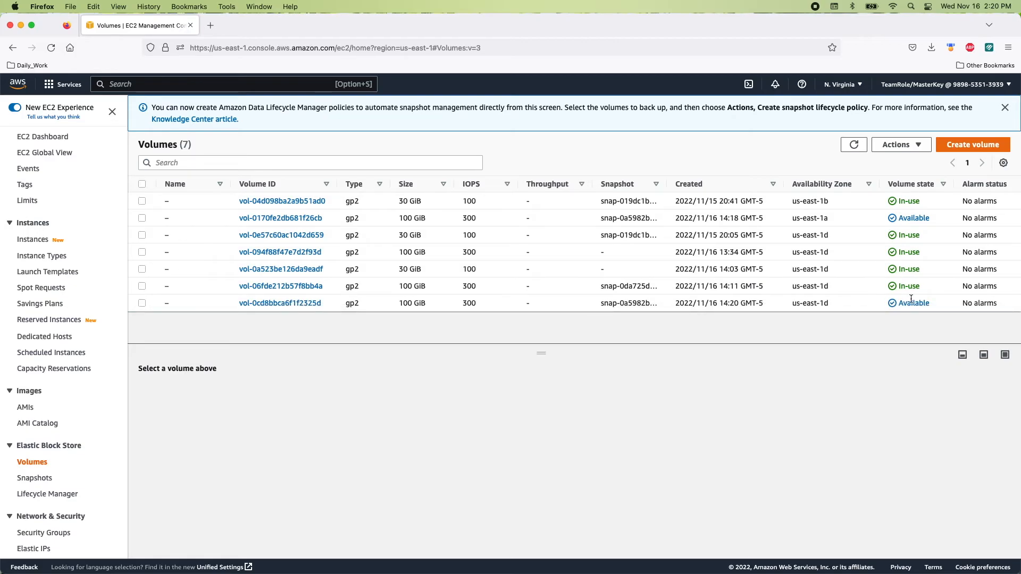
pyautogui.moveTo(832, 304); pyautogui.dragTo(788, 304)
# Attach the volume newly created from the unencrypted snapshot to the SQL_Server_EC2 instance with device name xvdi.
pyautogui.click(900, 144)
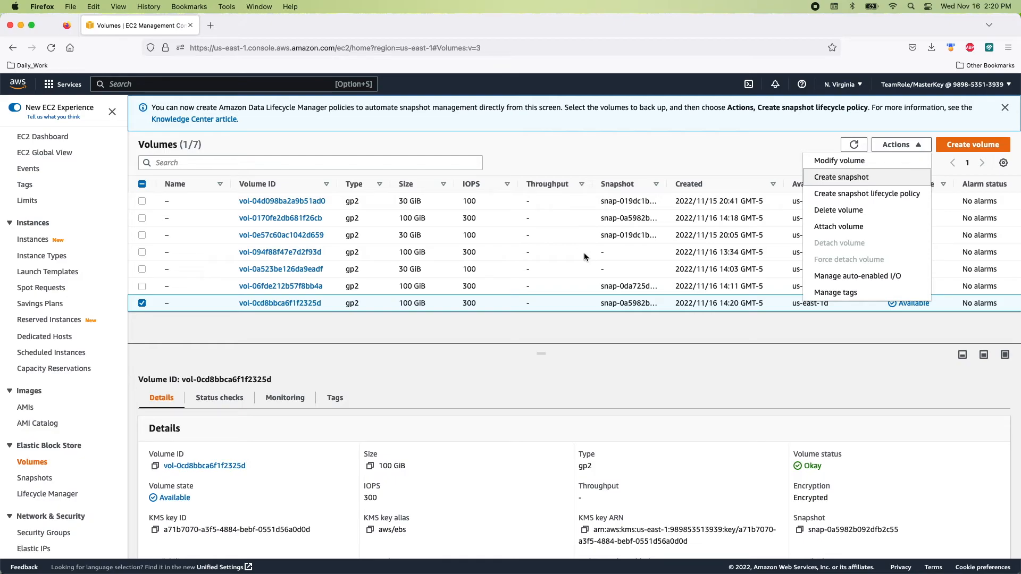
pyautogui.click(906, 145)
pyautogui.click(906, 146)
pyautogui.click(841, 223)
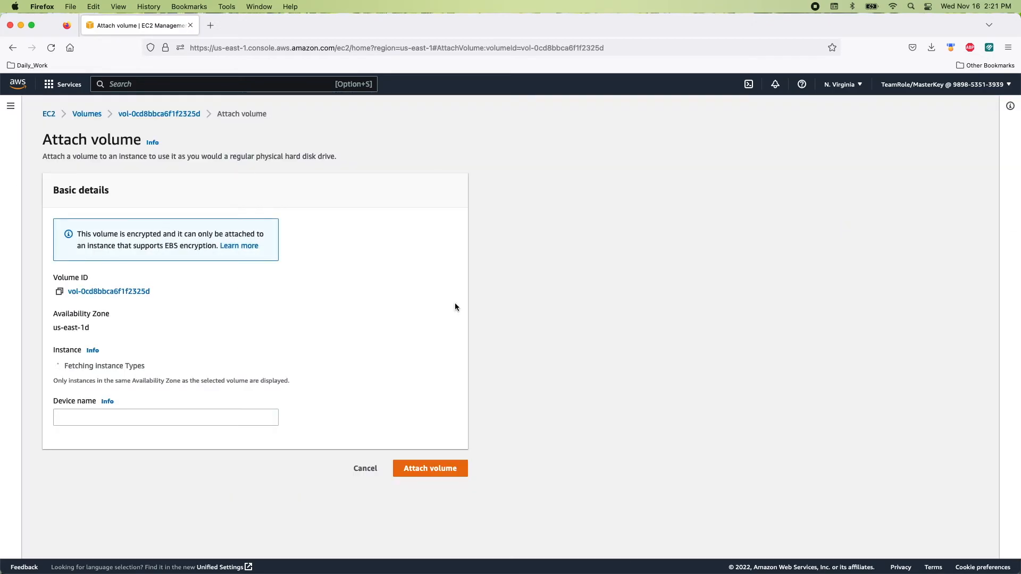
pyautogui.click(239, 368)
pyautogui.click(118, 400)
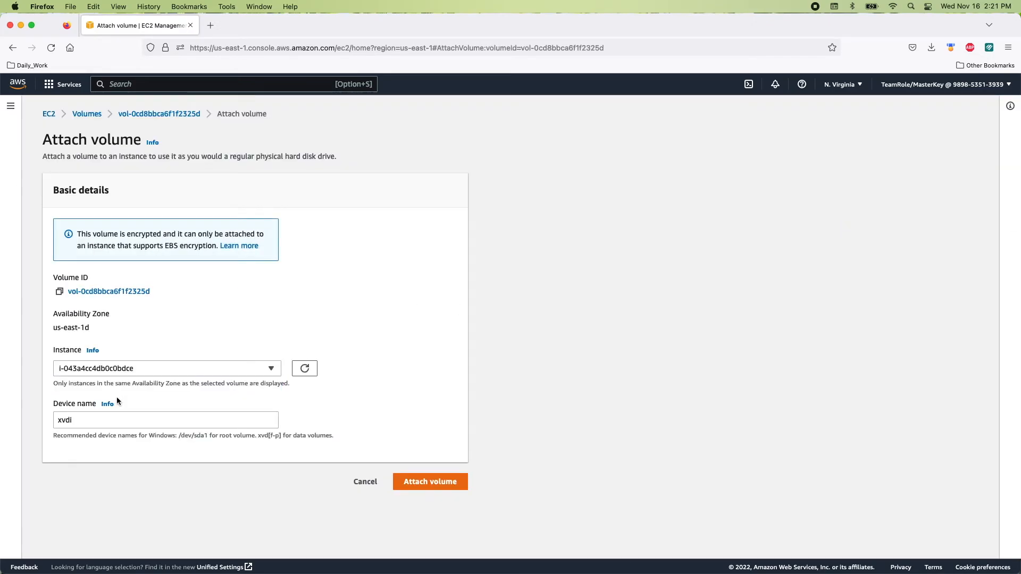
pyautogui.click(416, 481)
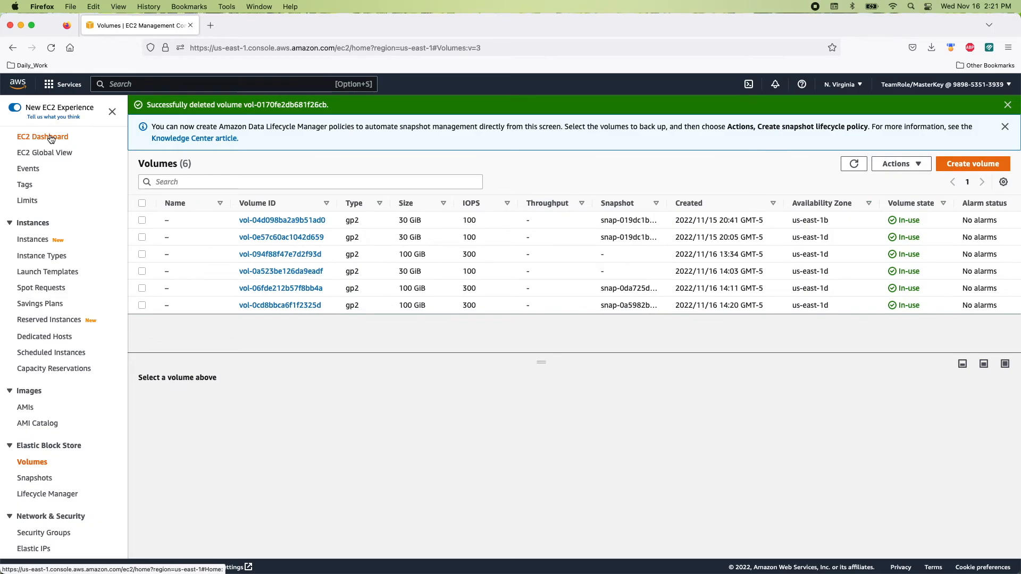
# Open the running SQL_Server_EC2 instance's storage details and check the encryption status of its attached block devices.
pyautogui.click(50, 138)
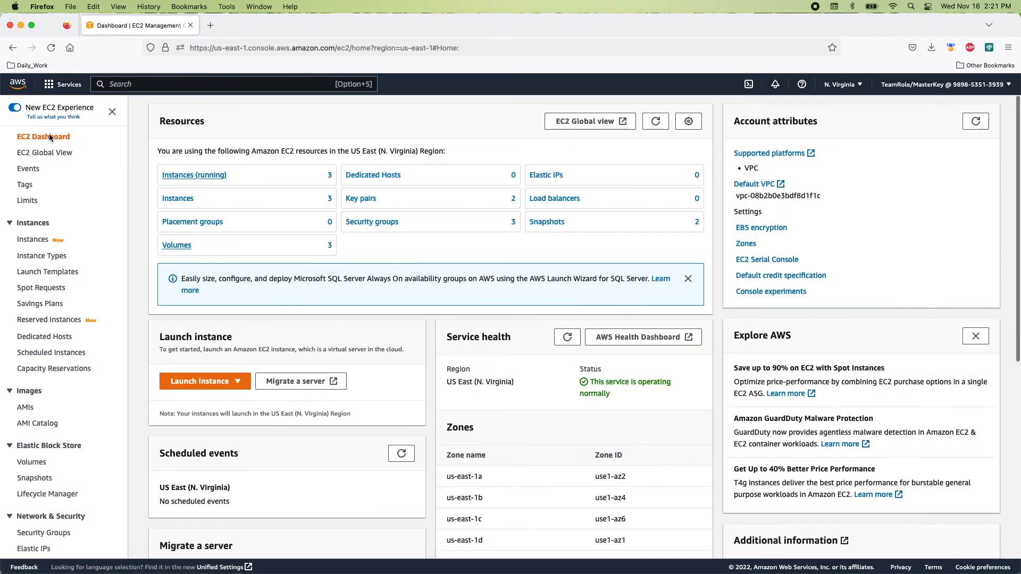
pyautogui.click(195, 175)
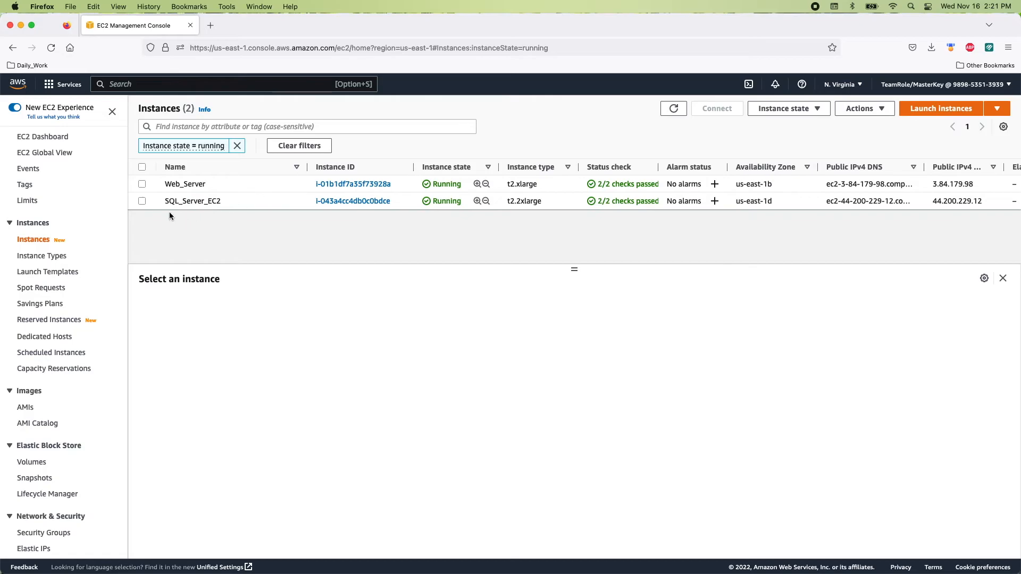
pyautogui.click(141, 201)
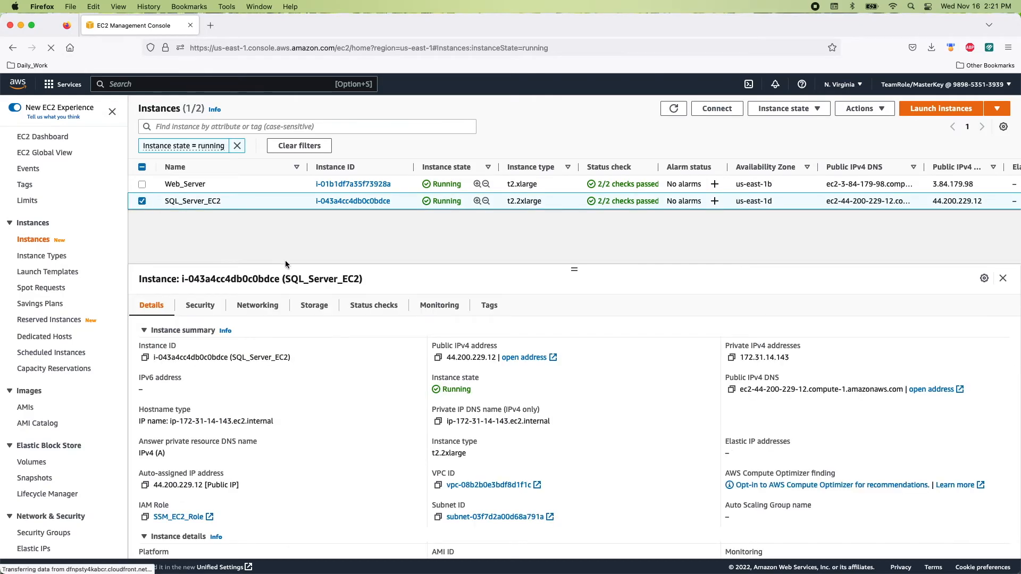
pyautogui.click(311, 312)
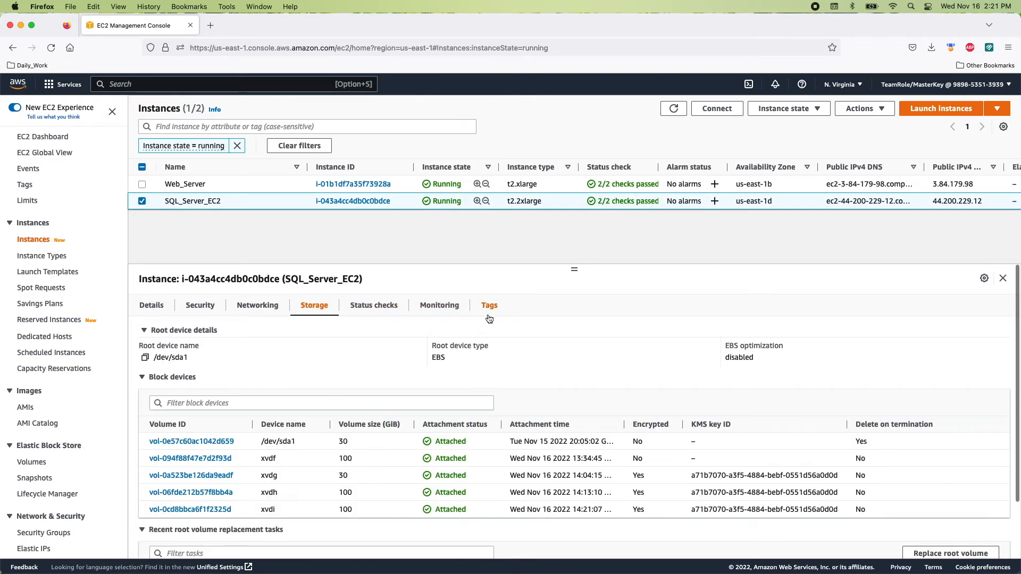
pyautogui.scroll(-2, 289, 458)
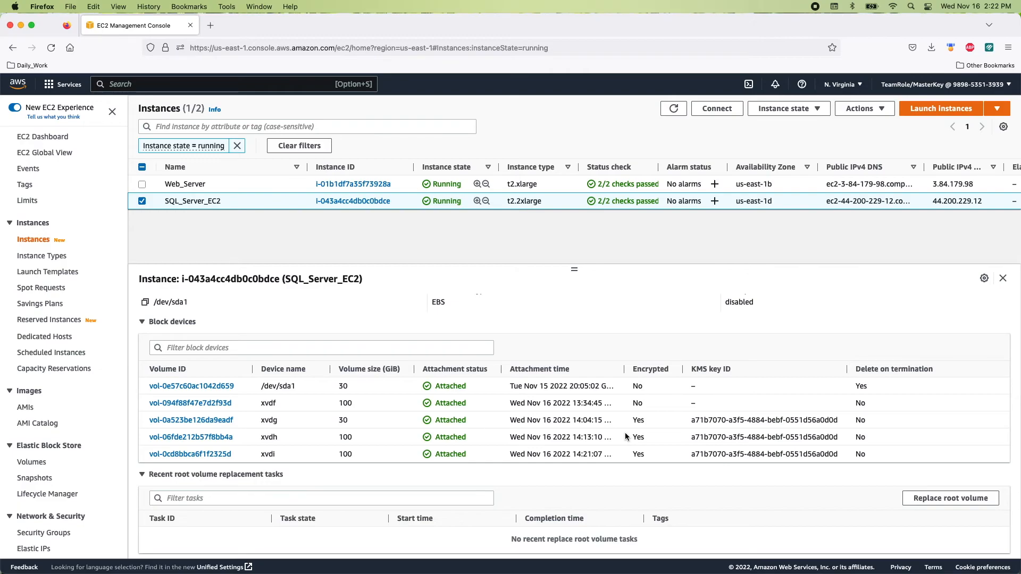
# Terminate both the Web_Server and SQL_Server_EC2 instances, and clear the instance selection.
pyautogui.click(142, 184)
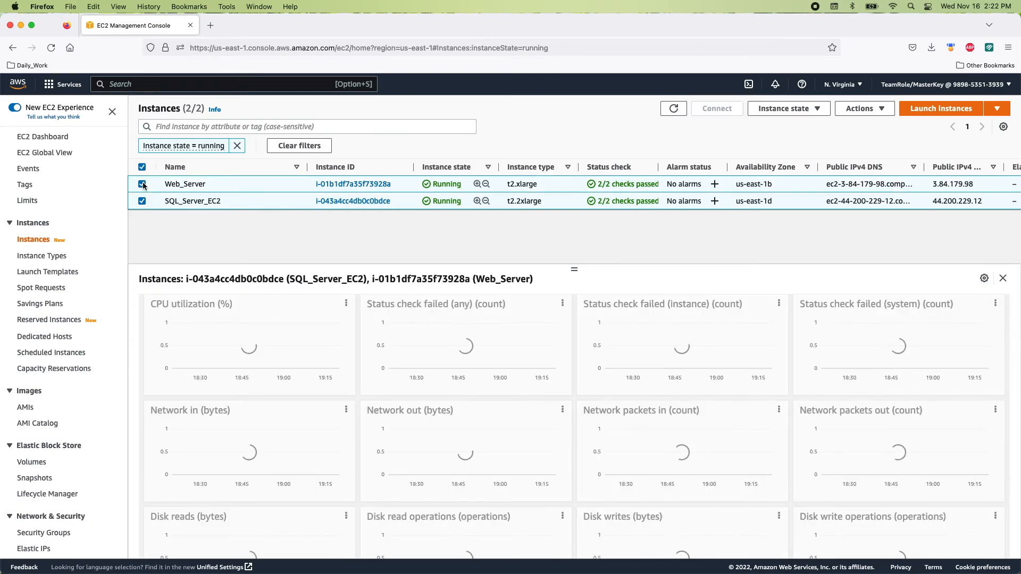
pyautogui.click(797, 111)
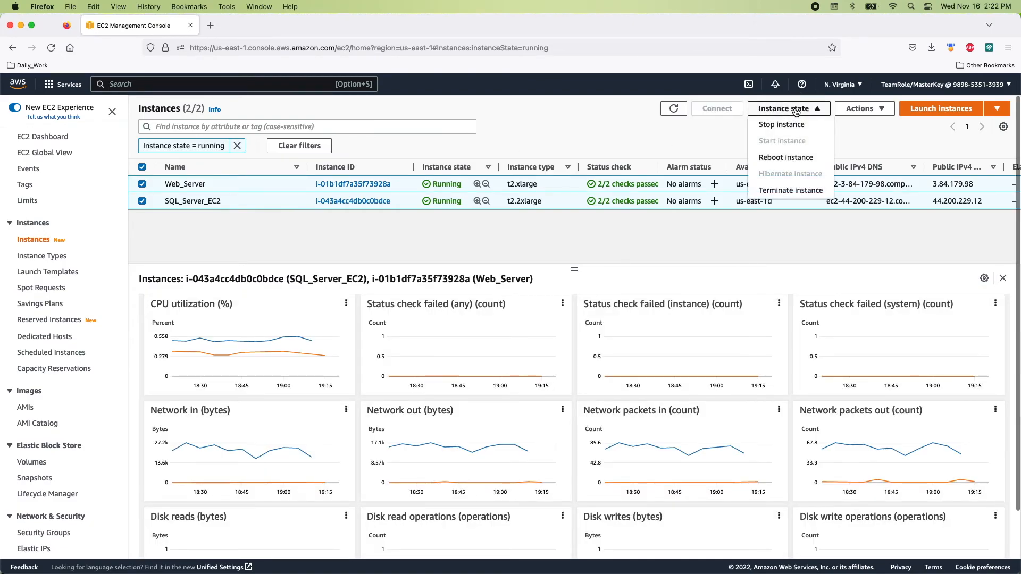
pyautogui.click(788, 192)
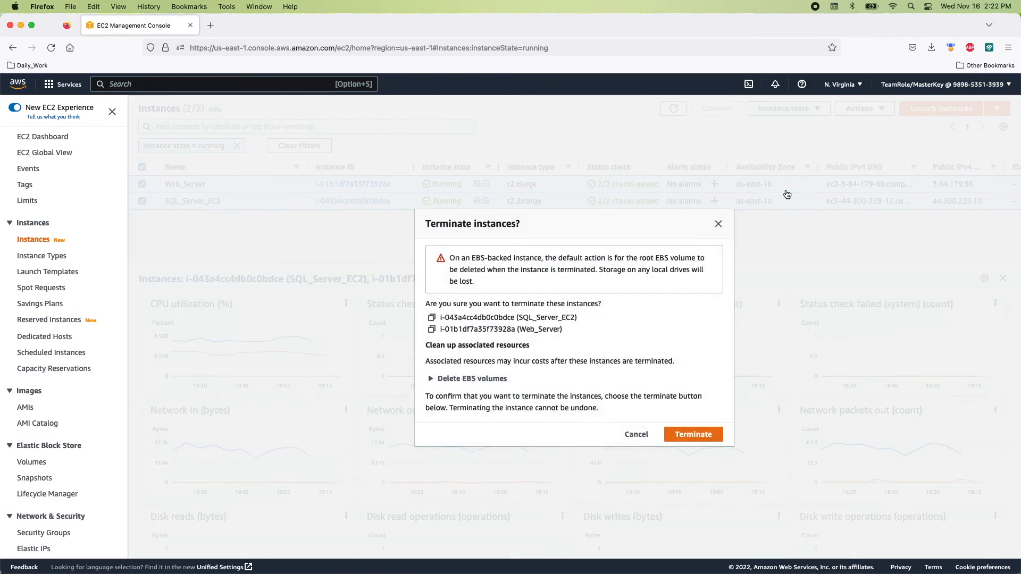
pyautogui.click(695, 439)
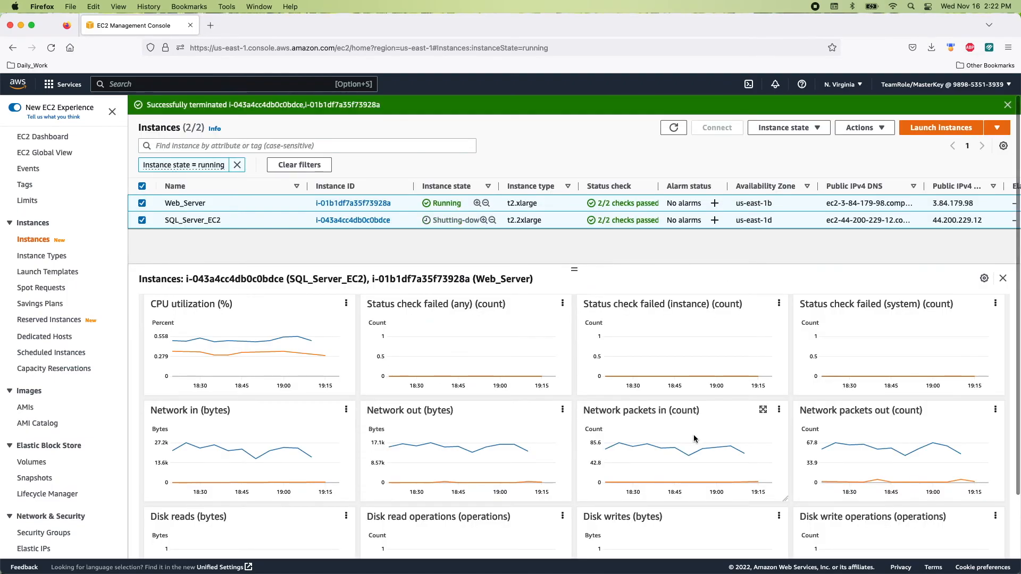
pyautogui.click(1007, 105)
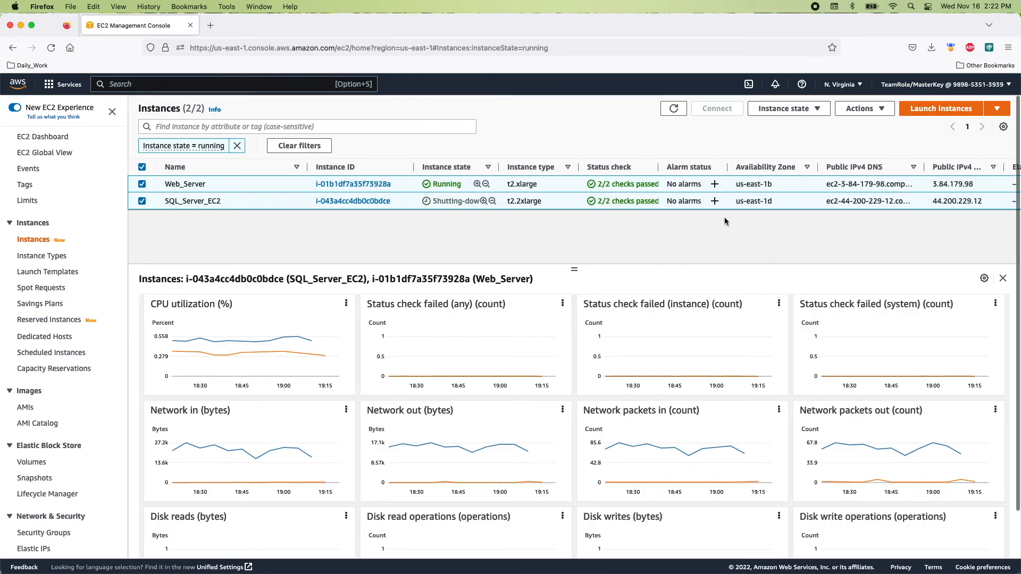
pyautogui.click(1003, 278)
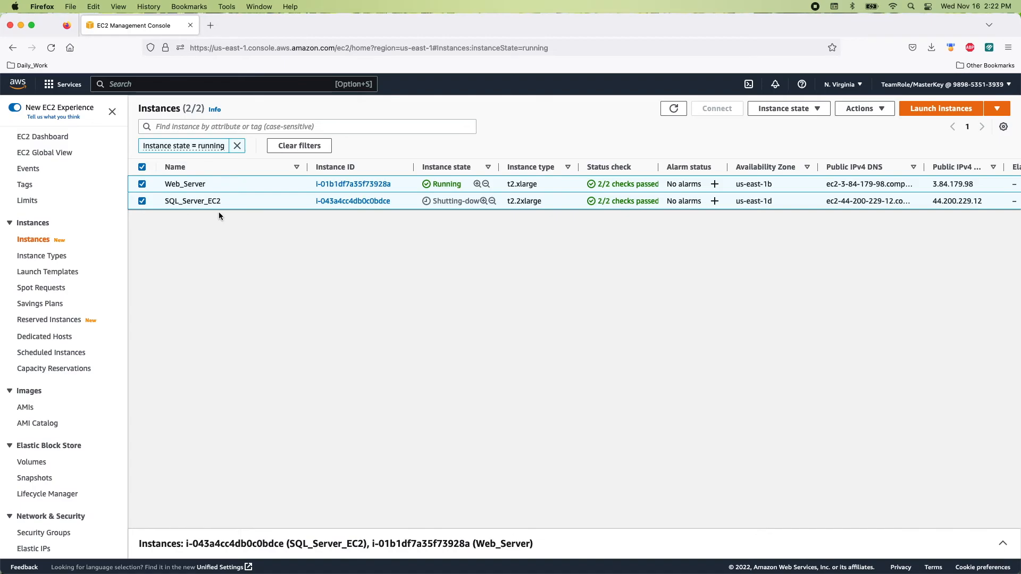
pyautogui.click(142, 202)
pyautogui.click(142, 202)
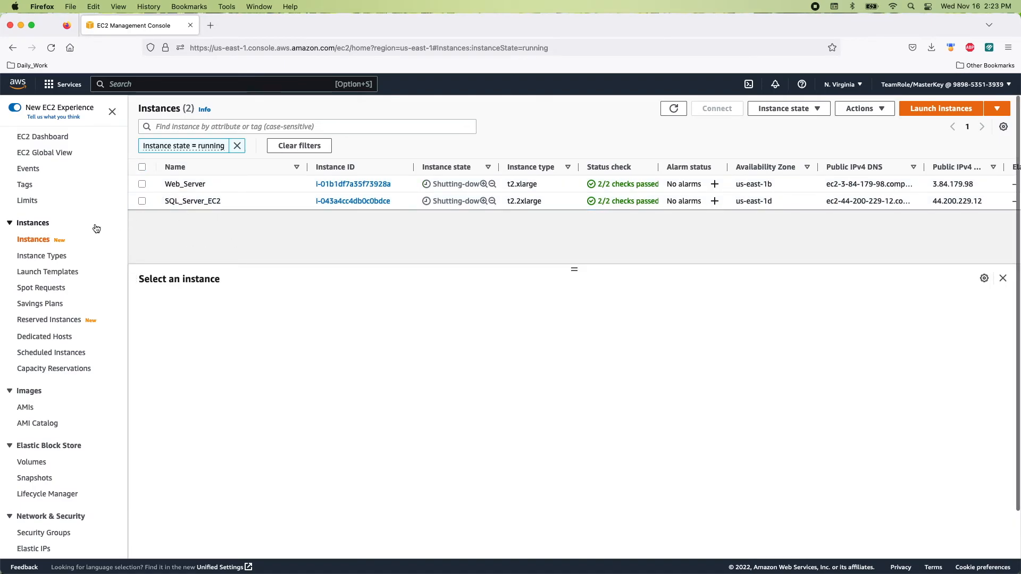
# Refresh the EBS volumes list, select all six volumes, and permanently delete them, confirming with "delete".
pyautogui.click(33, 462)
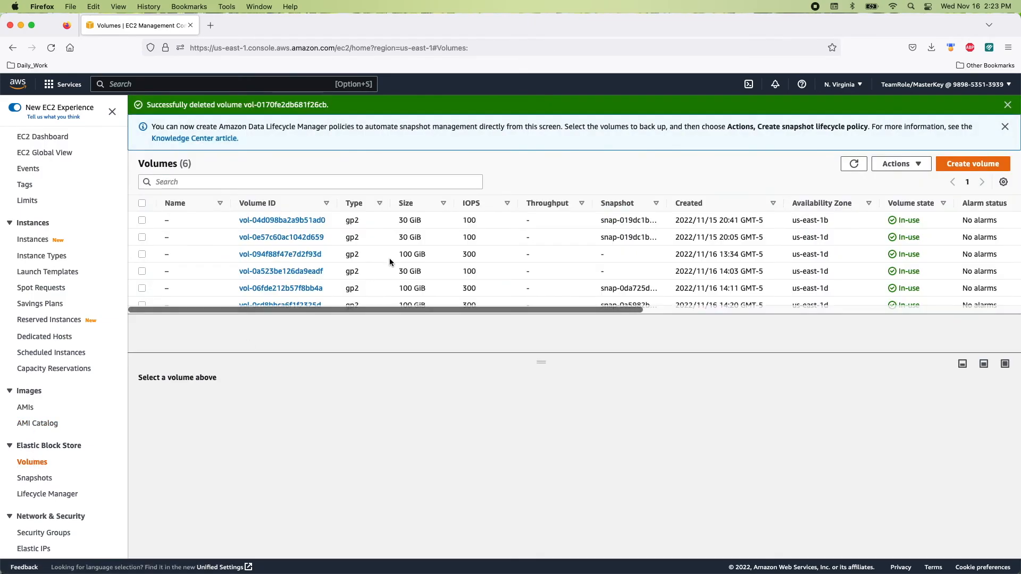
pyautogui.click(853, 163)
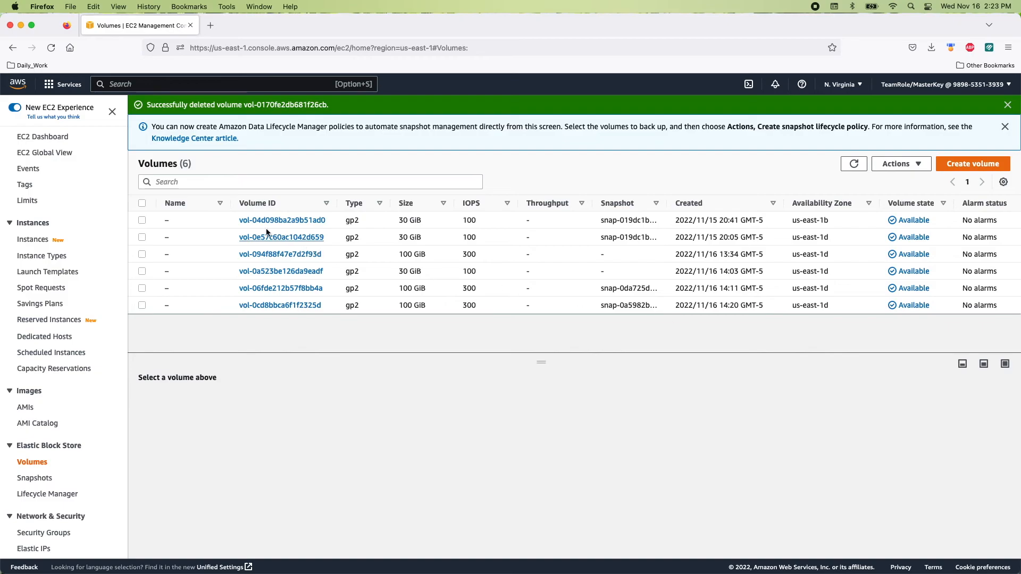
pyautogui.click(141, 204)
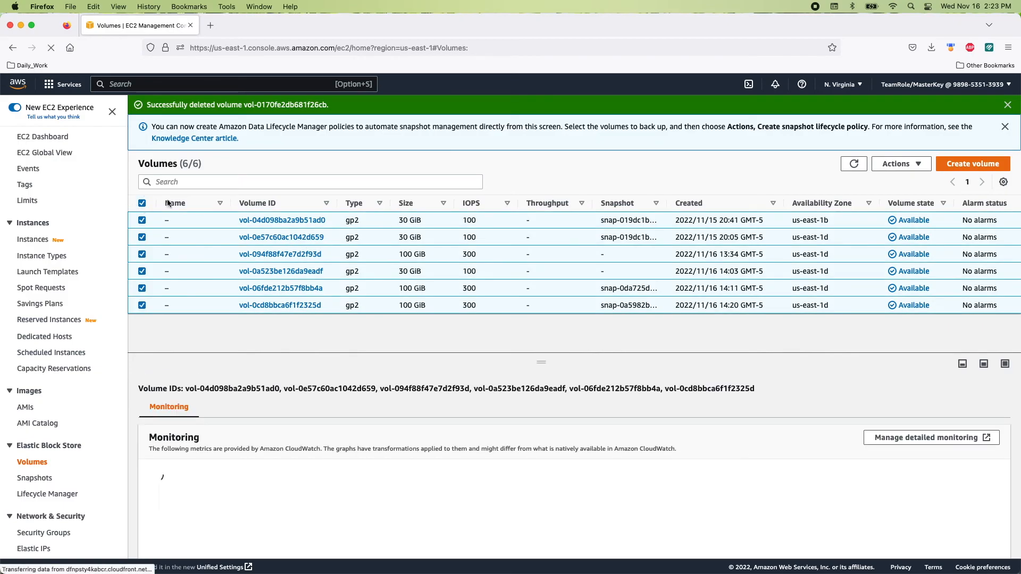
pyautogui.click(898, 166)
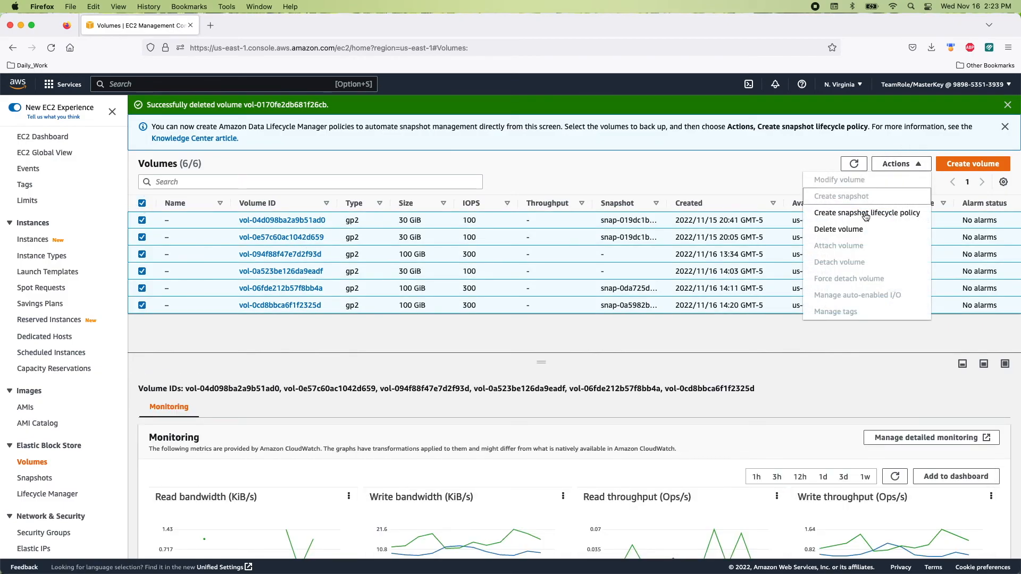
pyautogui.click(835, 237)
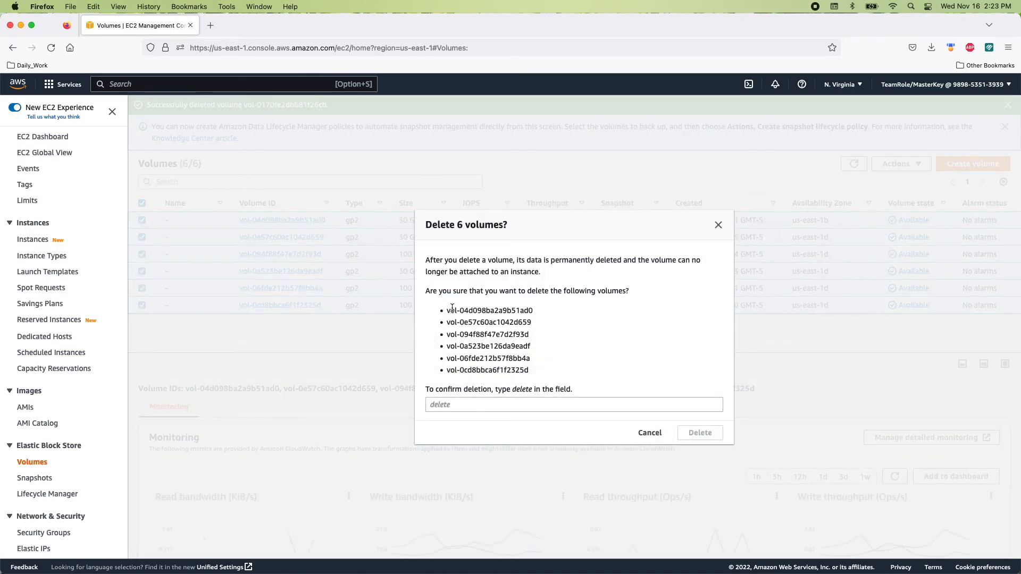
pyautogui.doubleClick(535, 291)
pyautogui.press('super+c')
pyautogui.click(454, 407)
pyautogui.press('super+v')
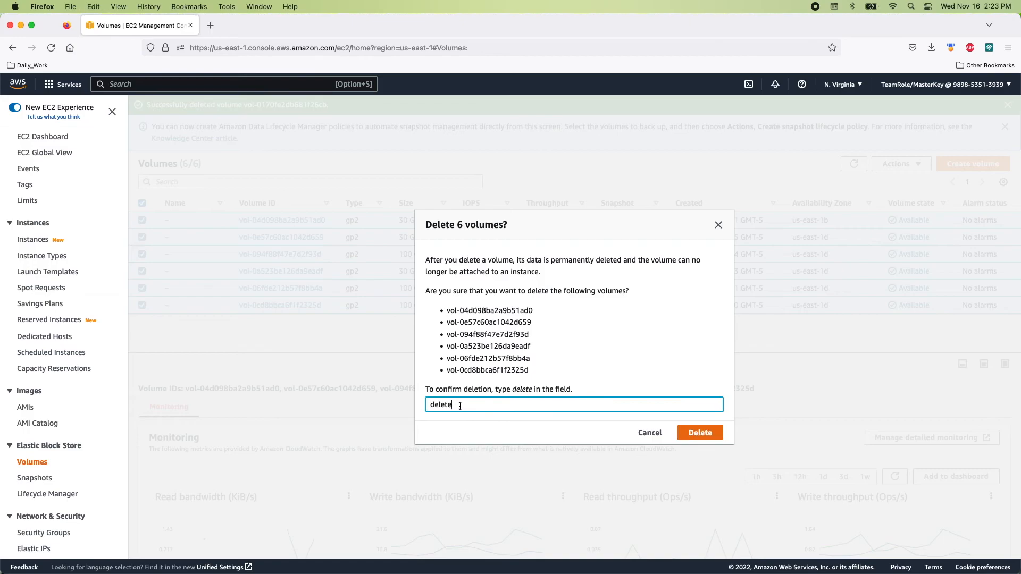
pyautogui.click(703, 434)
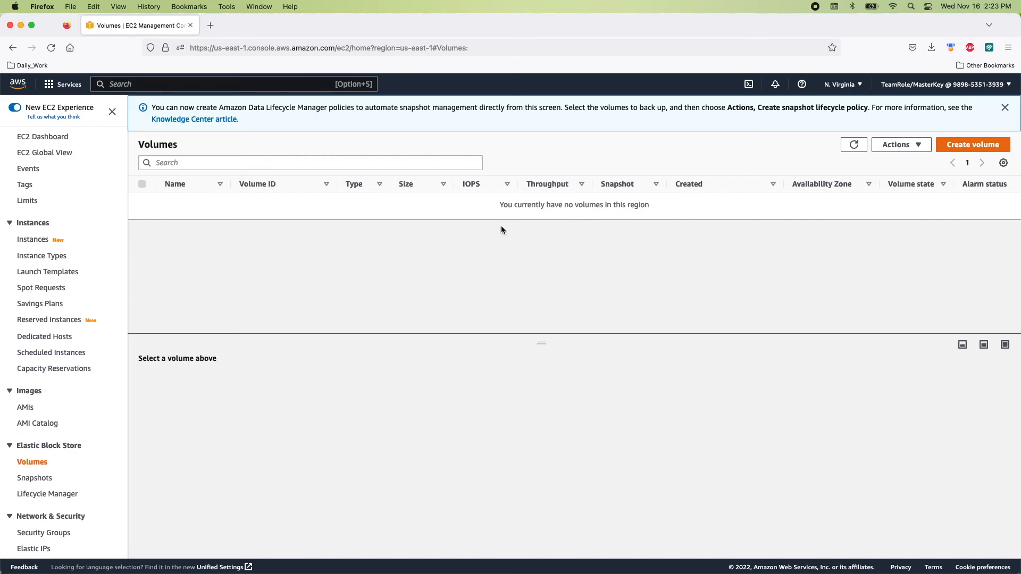
# Refresh the running instances list and clear its state filter to check the state of all instances.
pyautogui.click(55, 136)
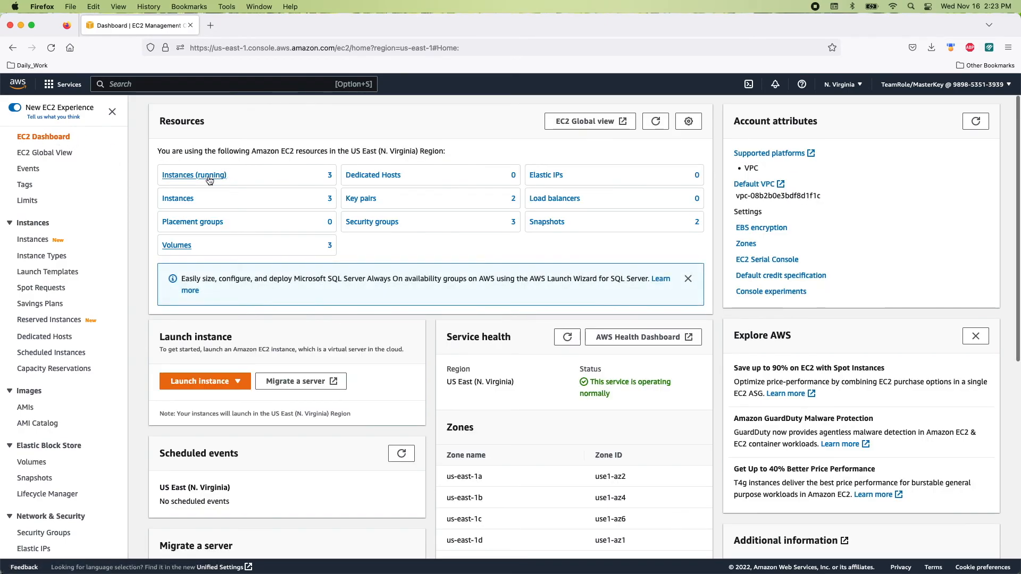
pyautogui.click(209, 178)
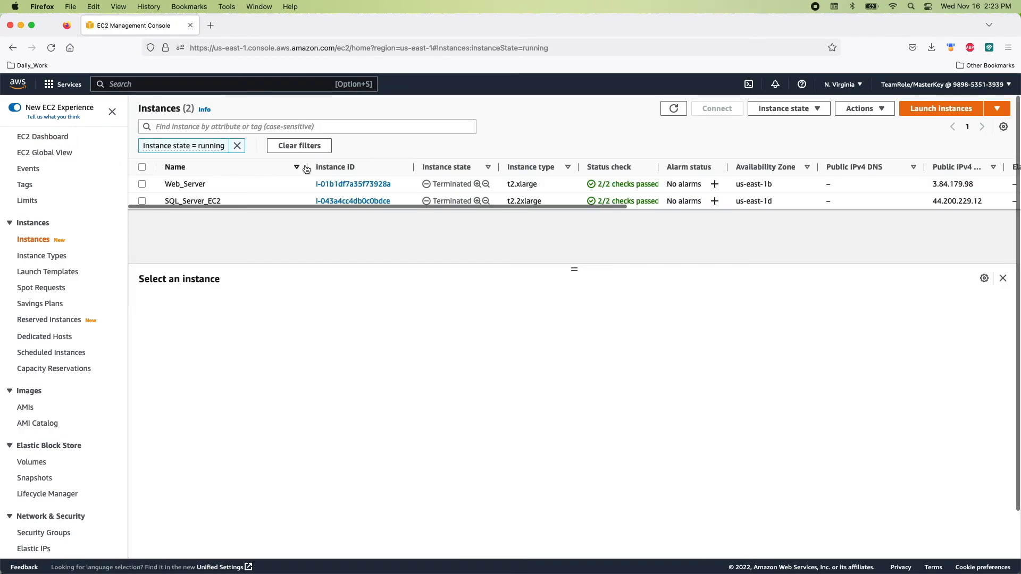
pyautogui.click(673, 108)
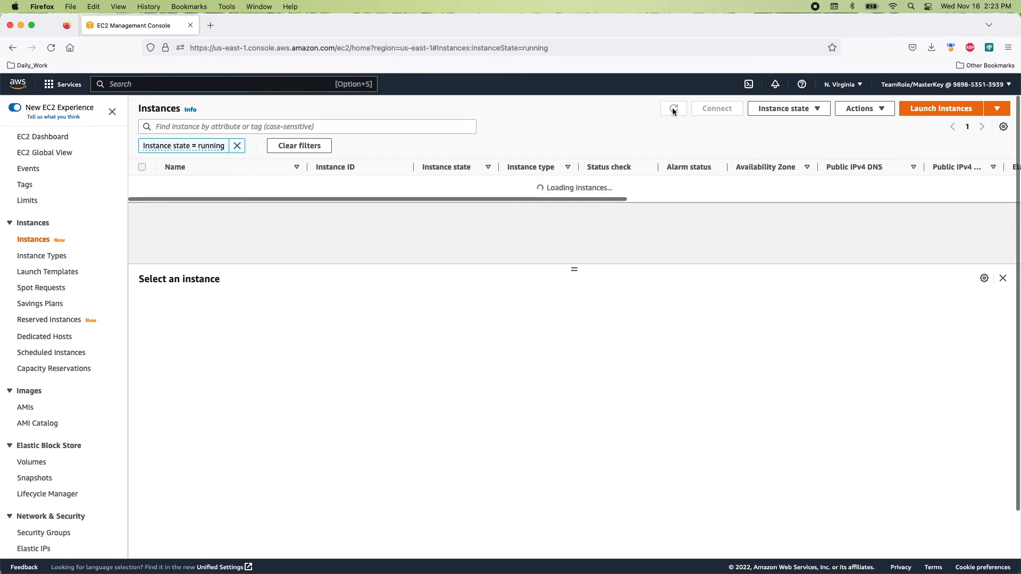
pyautogui.click(287, 146)
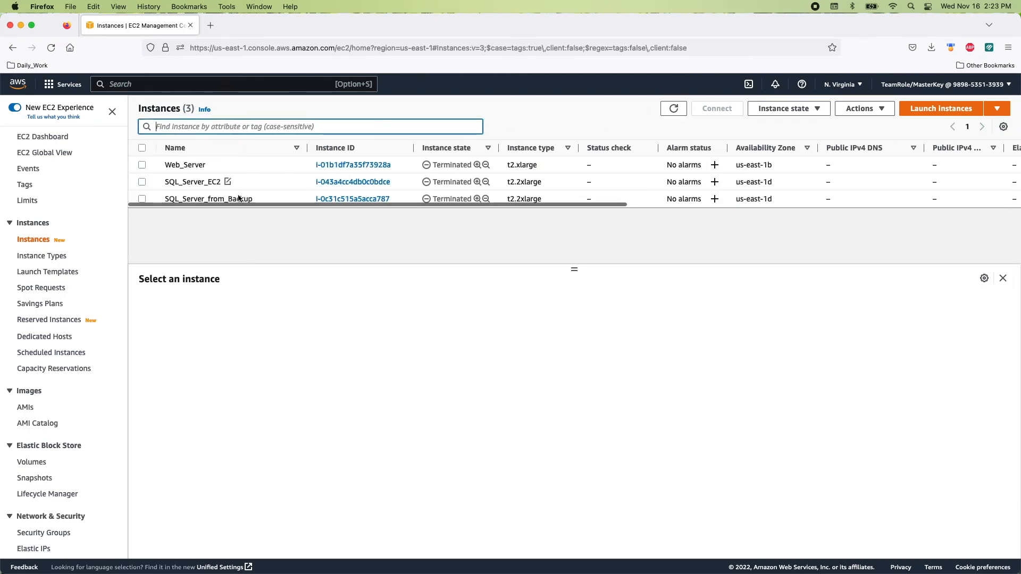